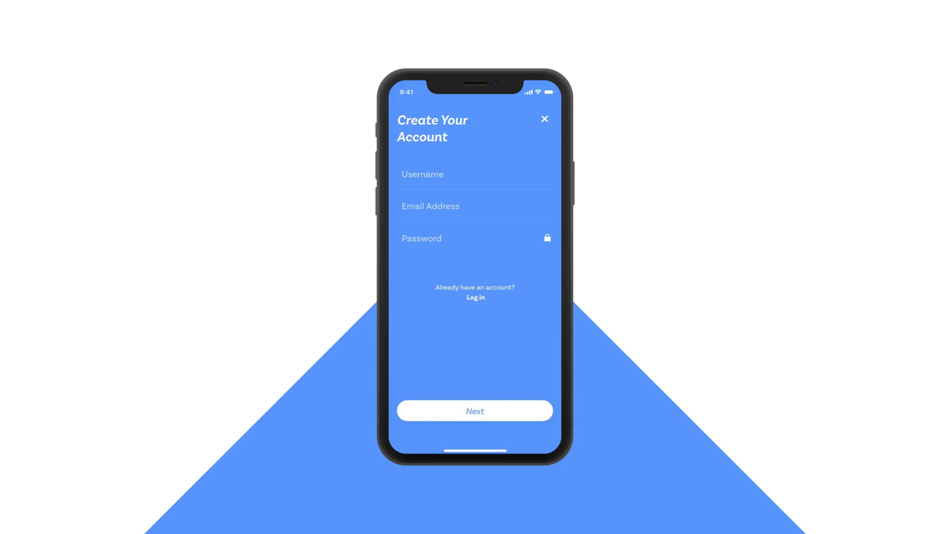
# Preview the finished sign-up and verification screens, then bring up the blank 'iPhone X – 1' artboard.
pyautogui.click(427, 177)
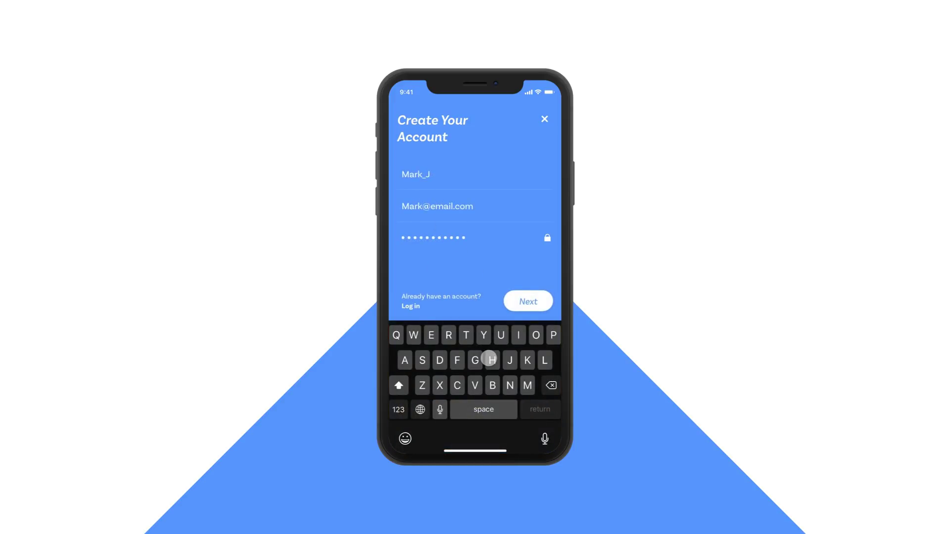
pyautogui.click(532, 302)
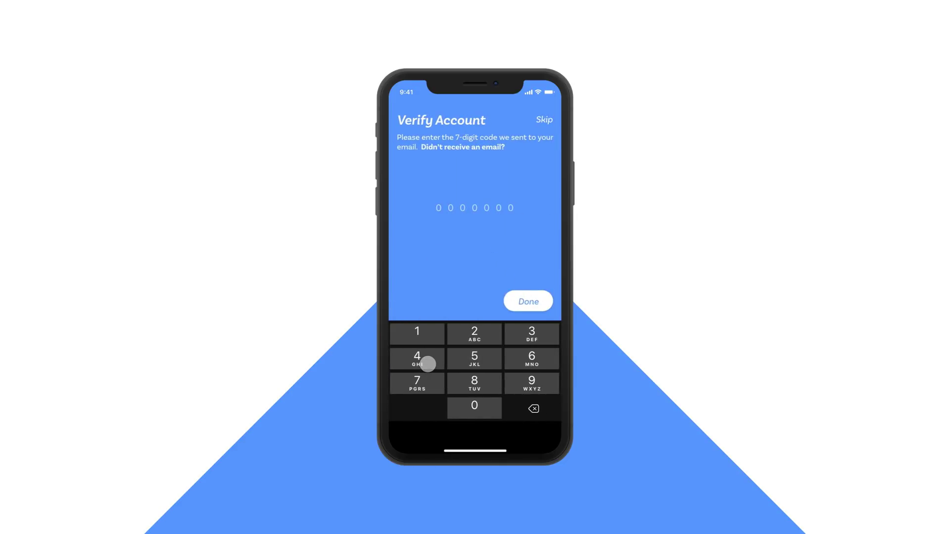
pyautogui.click(424, 363)
pyautogui.click(532, 305)
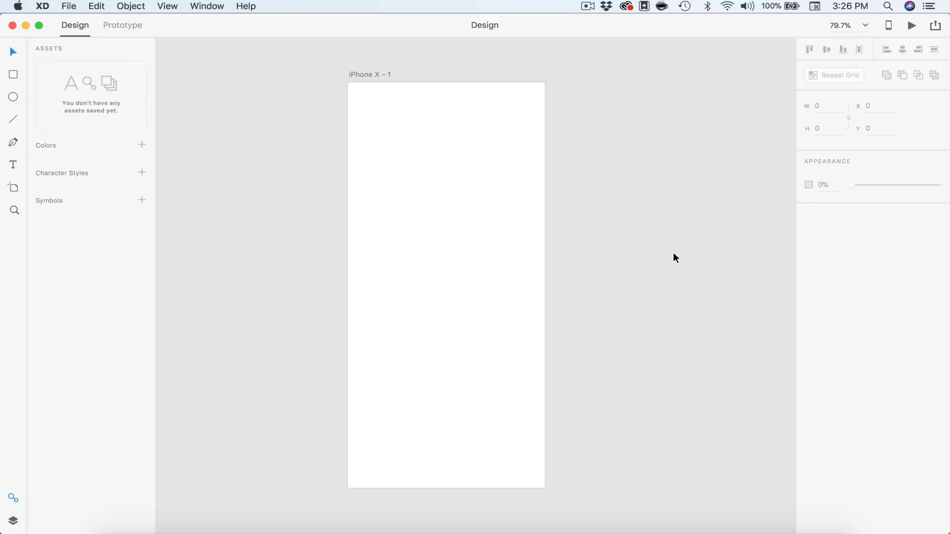
# Rename the blank iPhone X artboard from 'iPhone X – 1' to '01'.
pyautogui.click(364, 75)
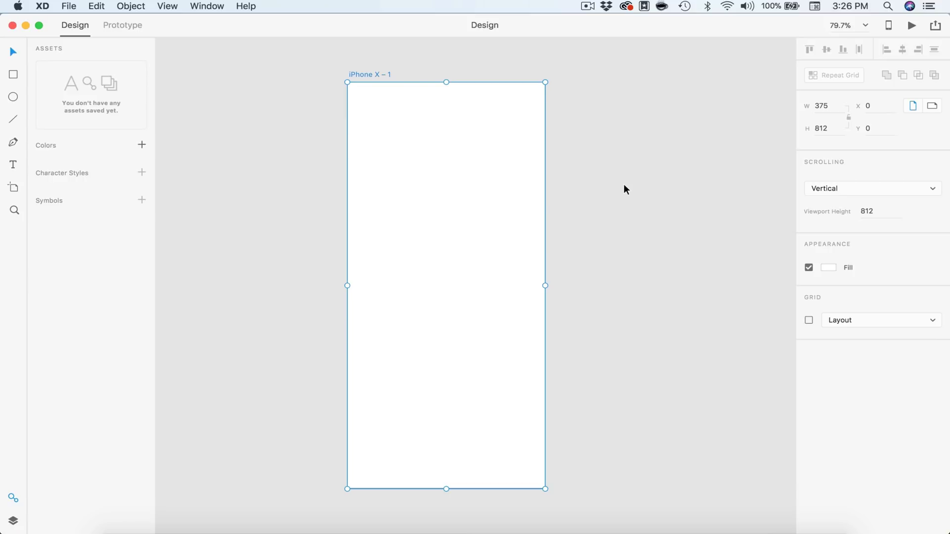
pyautogui.doubleClick(376, 75)
pyautogui.write('01')
pyautogui.press('Return')
pyautogui.click(651, 149)
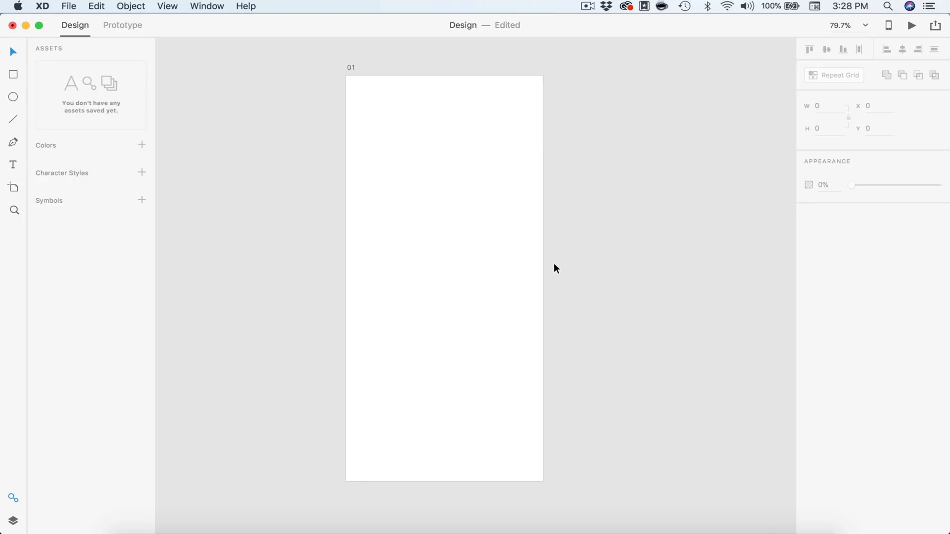
# Fill artboard 01 with blue #5595FD and add that blue to Assets Colors.
pyautogui.click(470, 197)
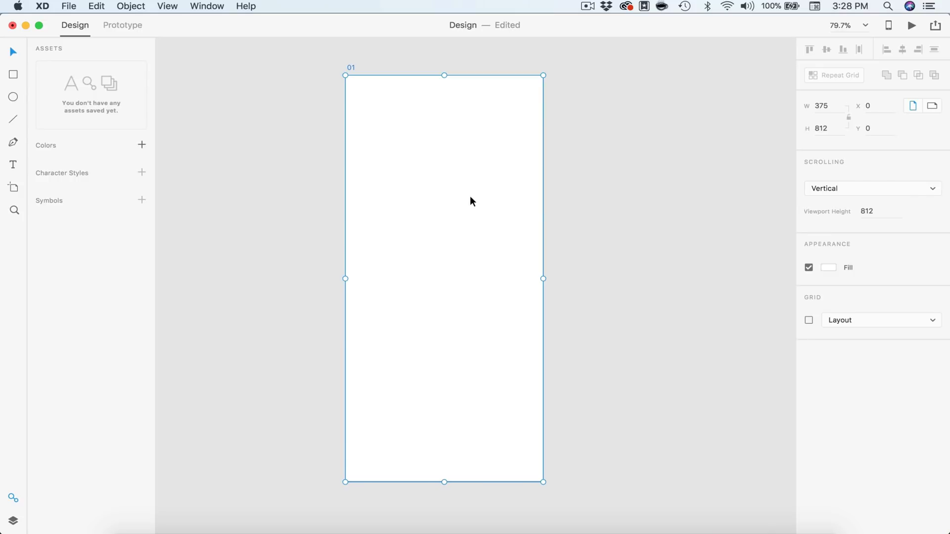
pyautogui.click(828, 269)
pyautogui.write('#5595FD')
pyautogui.press('Return')
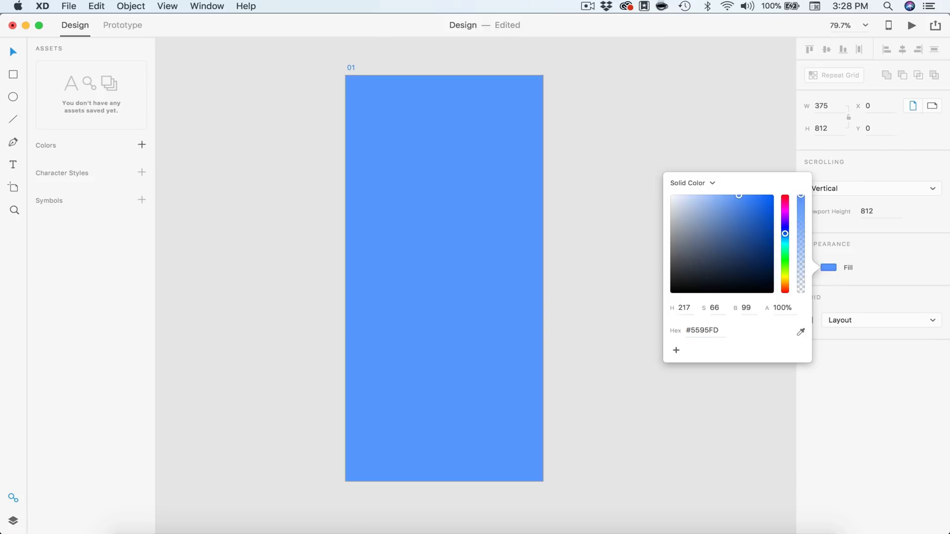
pyautogui.click(675, 350)
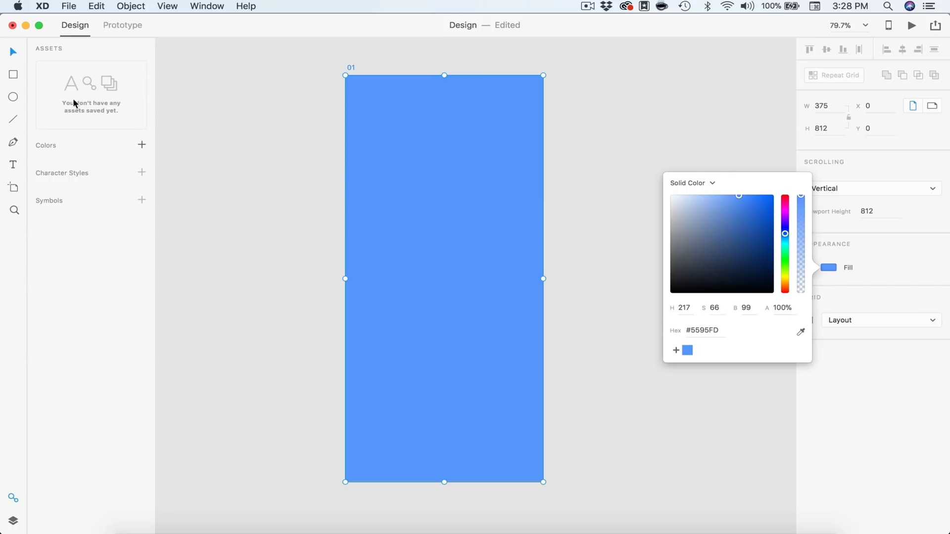
pyautogui.click(142, 145)
pyautogui.click(187, 170)
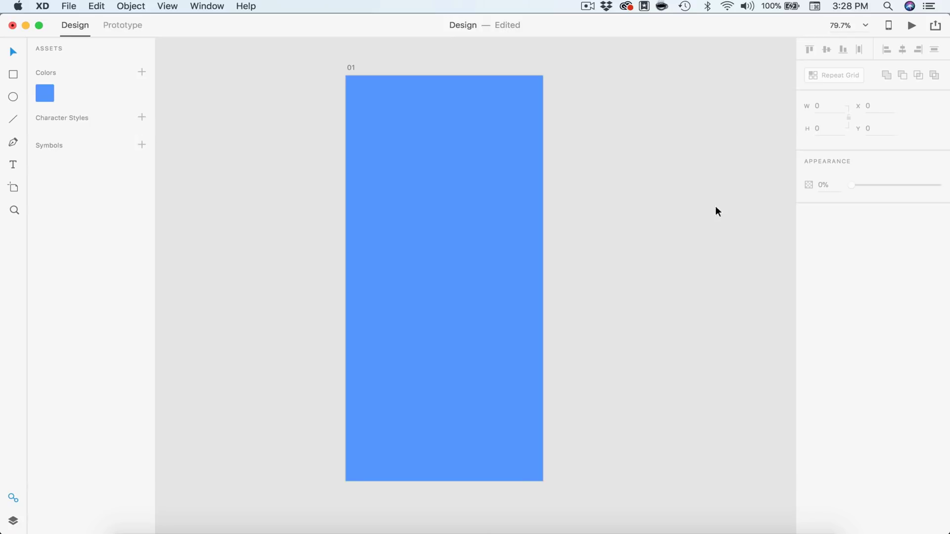
pyautogui.click(483, 213)
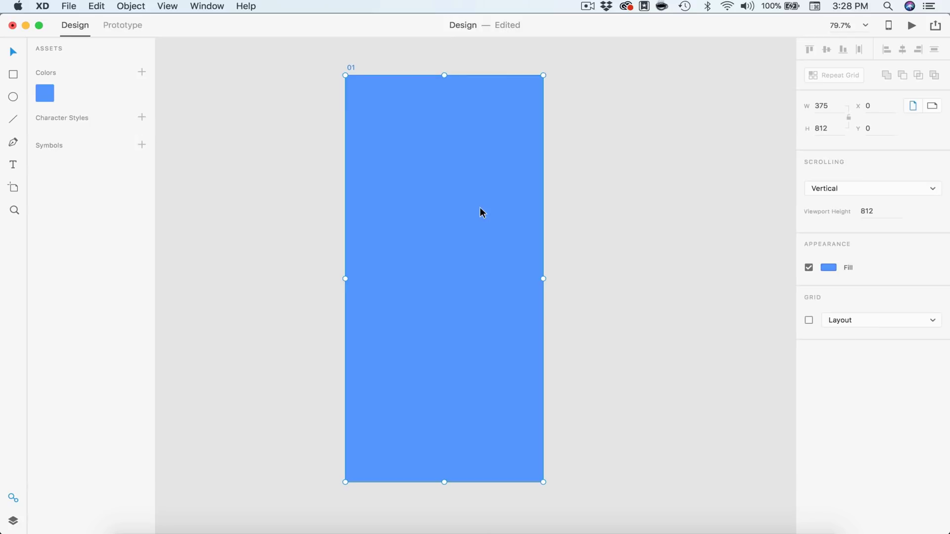
# Turn on a single-column layout grid for artboard 01.
pyautogui.click(809, 320)
pyautogui.doubleClick(928, 339)
pyautogui.write('1')
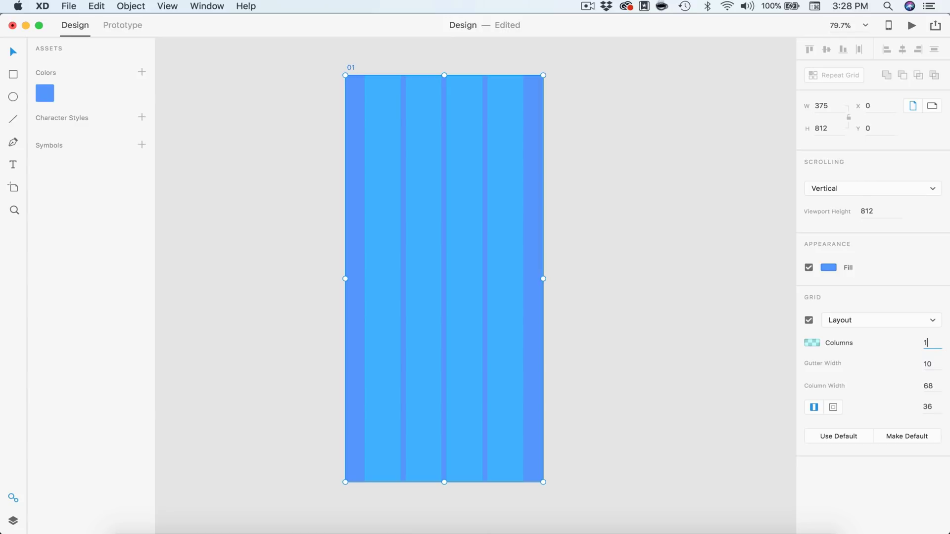
pyautogui.press('Return')
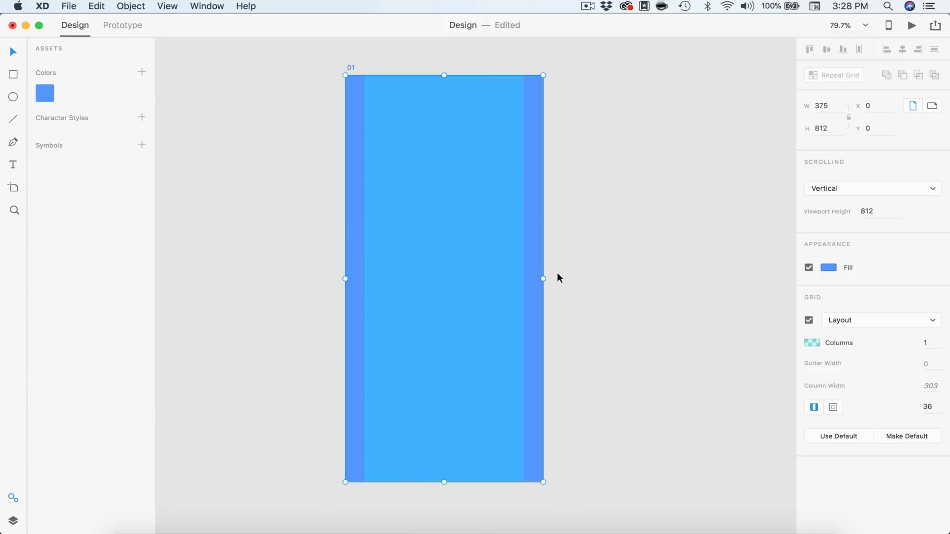
# Set individual grid margins: 70 top, 20 on both sides, 0 bottom.
pyautogui.click(833, 408)
pyautogui.click(858, 405)
pyautogui.write('70')
pyautogui.press('Tab')
pyautogui.write('20')
pyautogui.press('Tab')
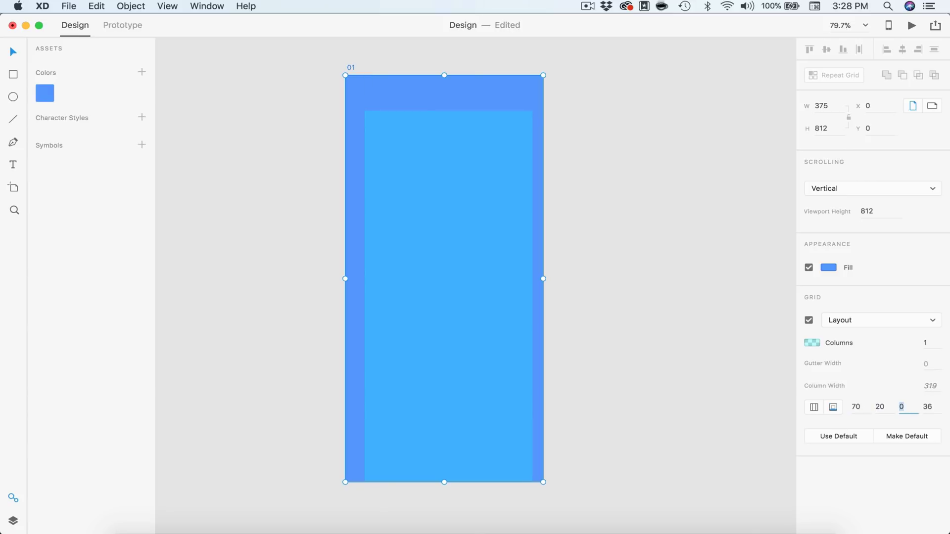
pyautogui.press('Tab')
pyautogui.write('20')
pyautogui.press('Return')
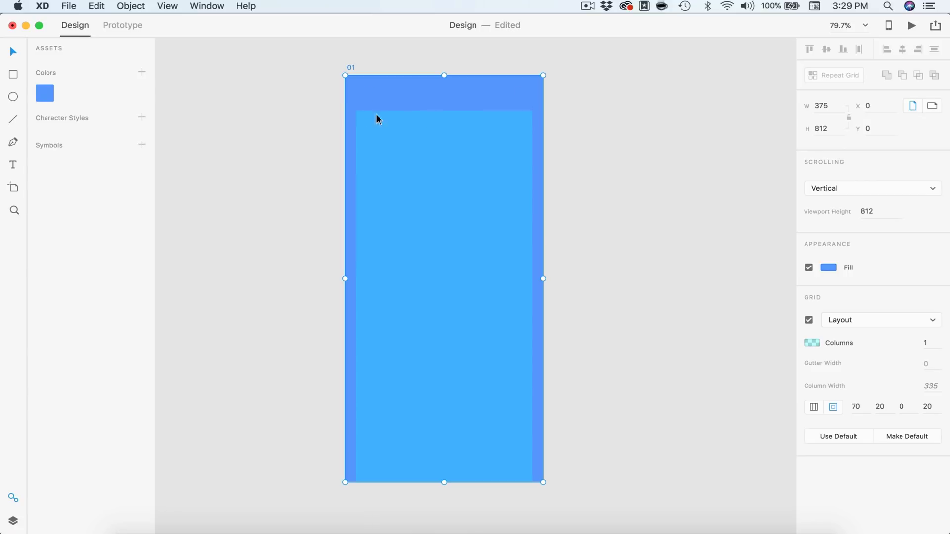
pyautogui.click(427, 132)
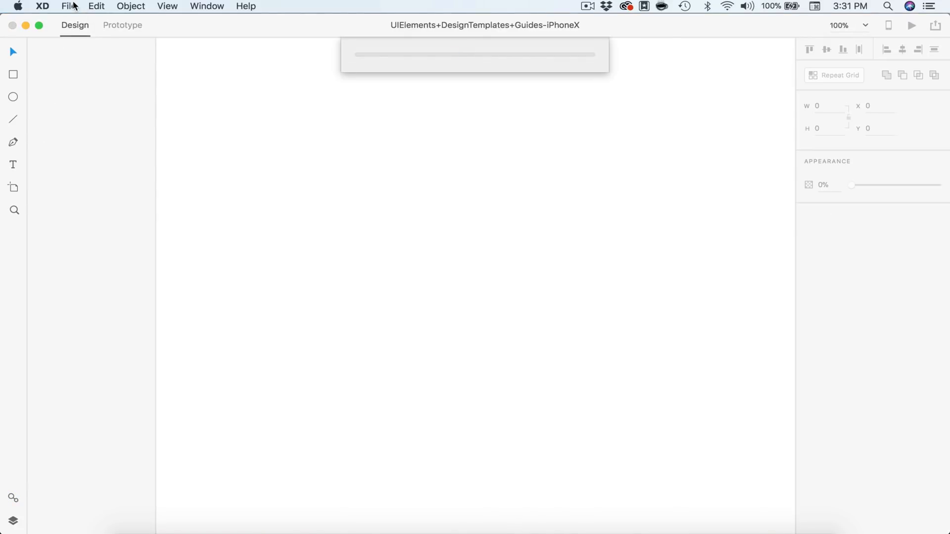
# Open Apple's iOS UI kit through File > Get UI Kits.
pyautogui.click(68, 6)
pyautogui.moveTo(90, 57)
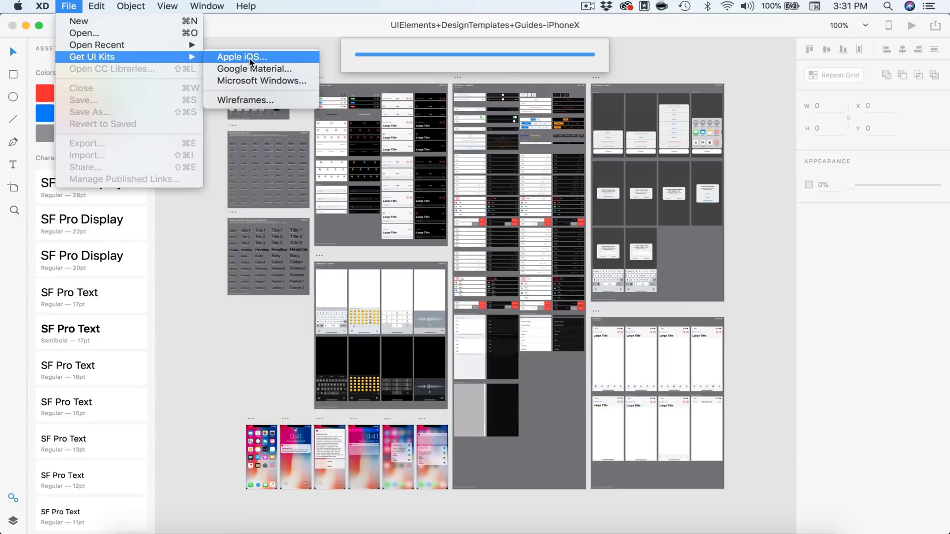
pyautogui.click(331, 70)
pyautogui.scroll(-2, 248, 356)
pyautogui.scroll(5, 367, 294)
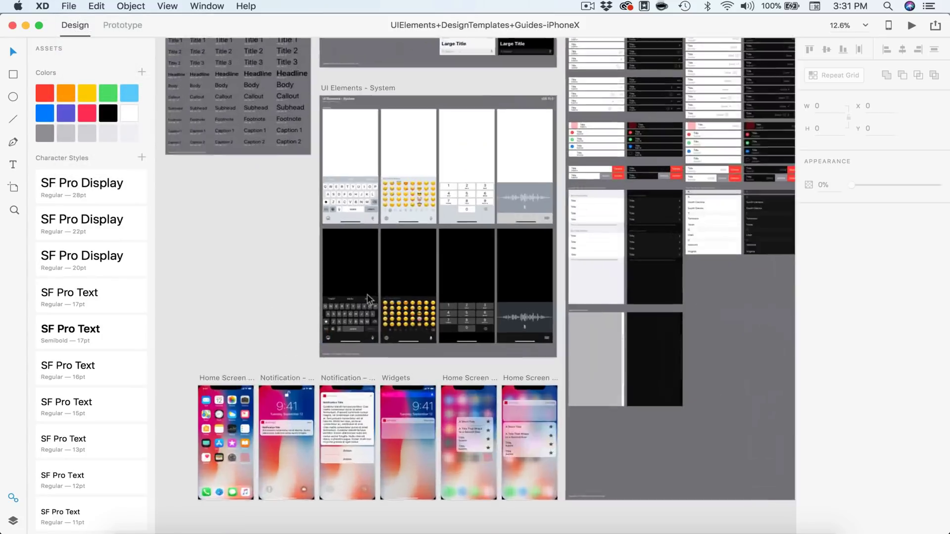
pyautogui.scroll(-3, 367, 302)
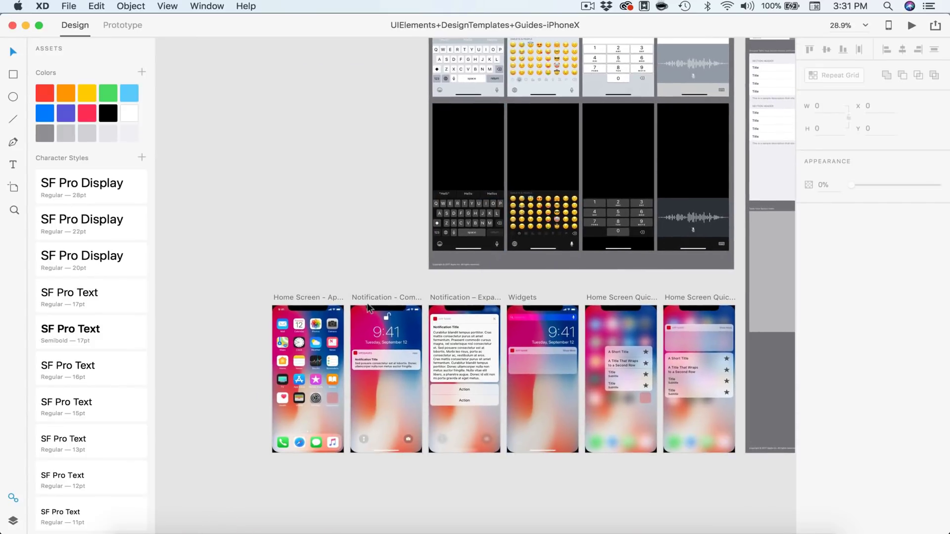
pyautogui.scroll(10, 367, 303)
pyautogui.scroll(6, 394, 163)
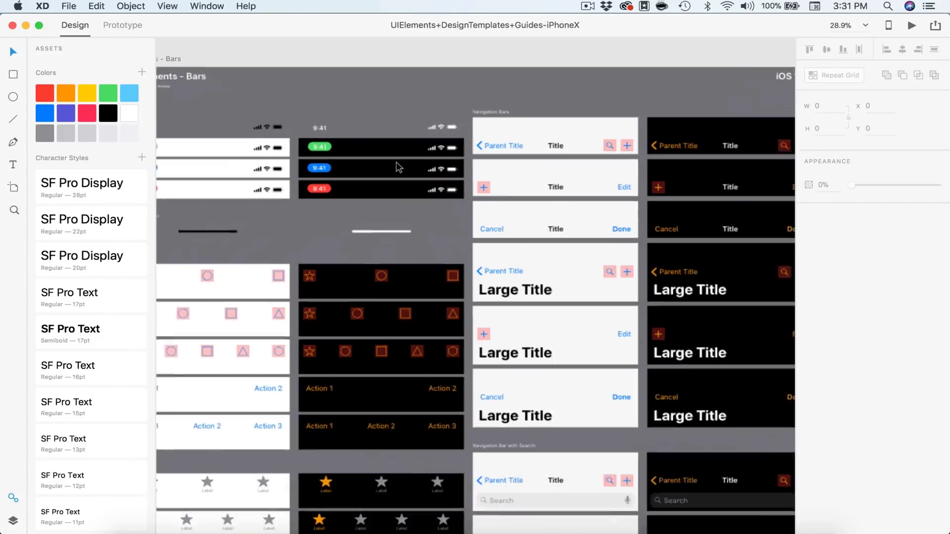
# In the kit, select the iPhone status bar, then the home indicator below the dark keyboard.
pyautogui.click(304, 124)
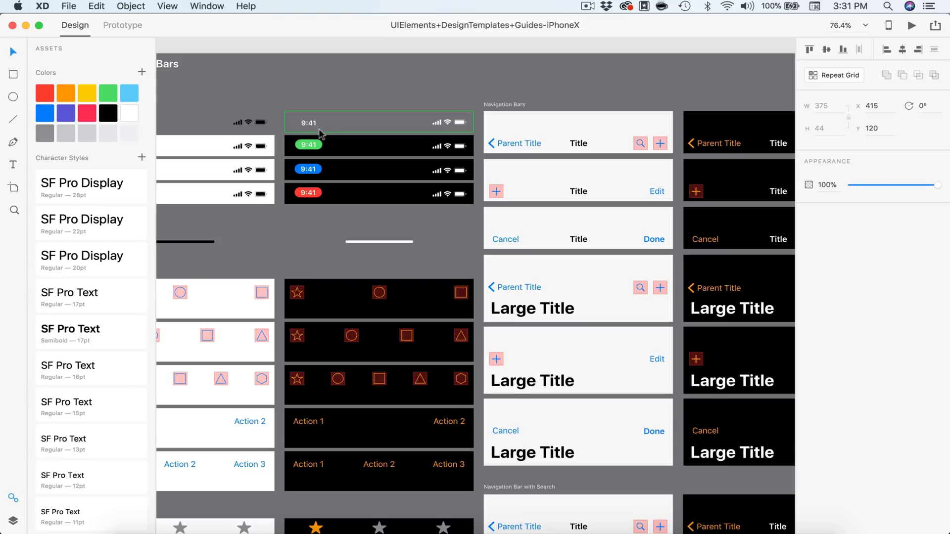
pyautogui.scroll(-4, 314, 129)
pyautogui.scroll(-2, 313, 129)
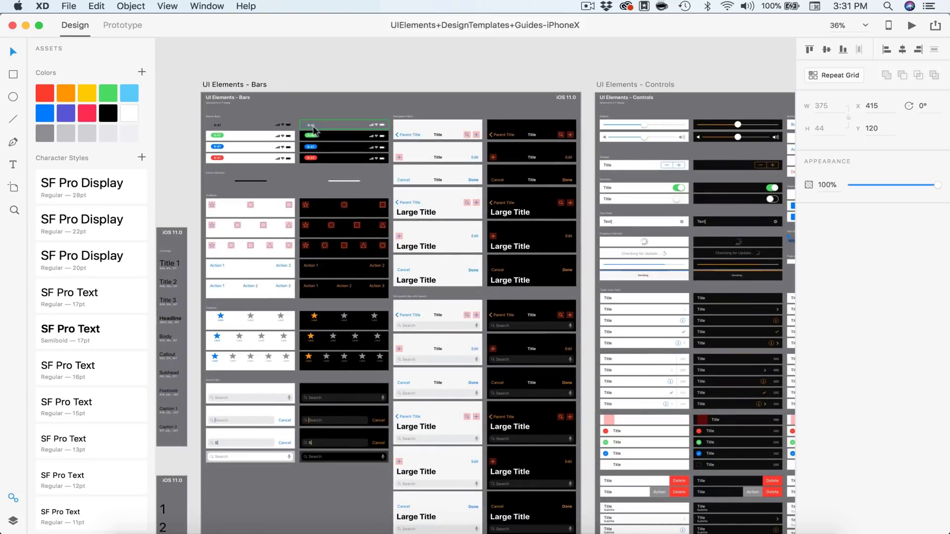
pyautogui.scroll(-15, 314, 130)
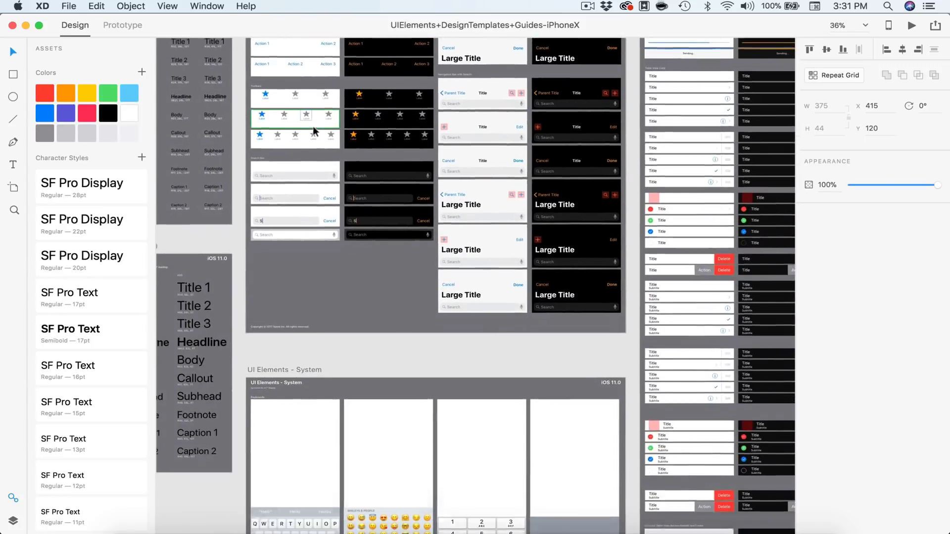
pyautogui.scroll(-5, 313, 126)
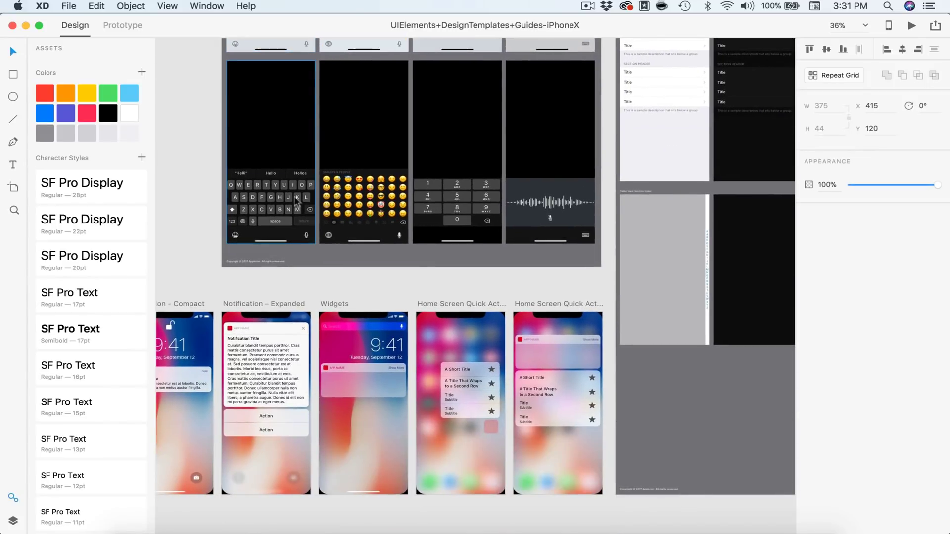
pyautogui.click(275, 237)
pyautogui.scroll(6, 275, 237)
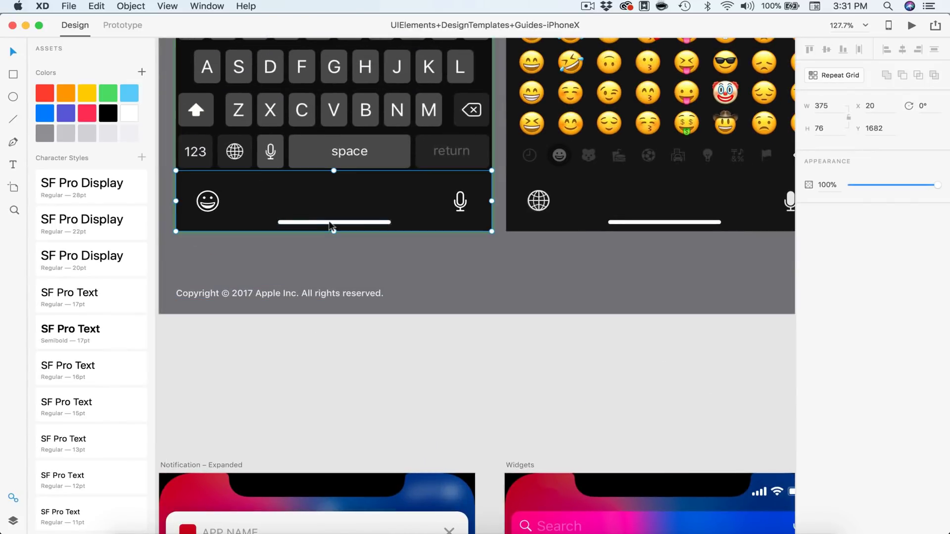
pyautogui.doubleClick(330, 223)
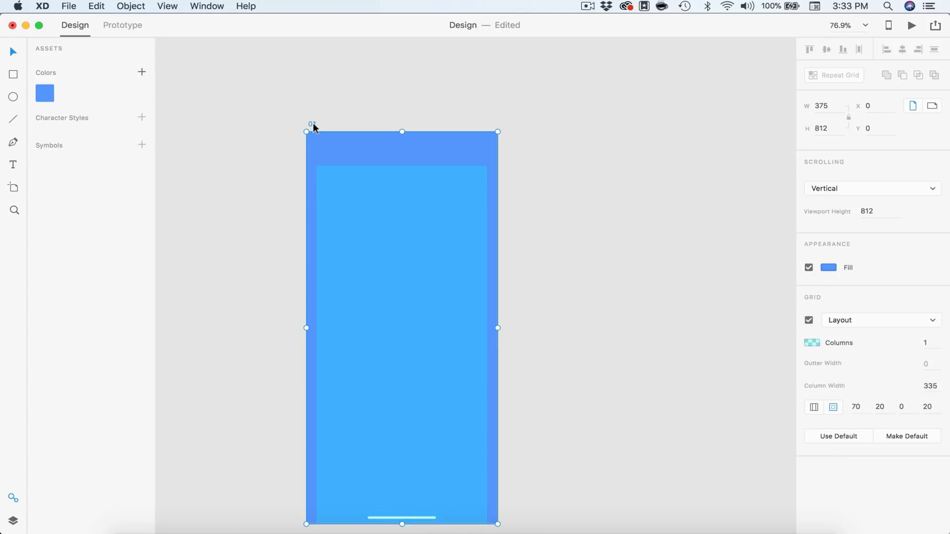
# Paste the status bar across the top of artboard 01 and check the home indicator at the bottom.
pyautogui.press('super+v')
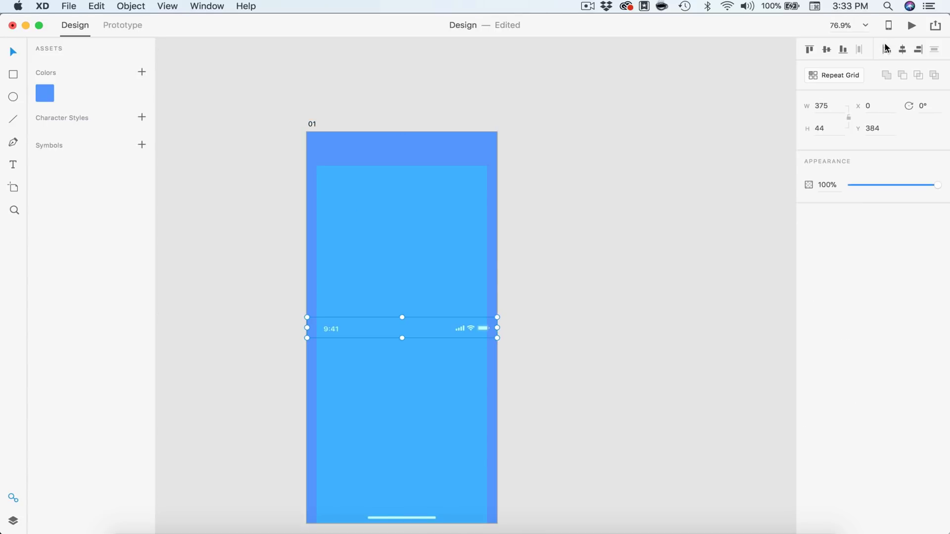
pyautogui.click(809, 49)
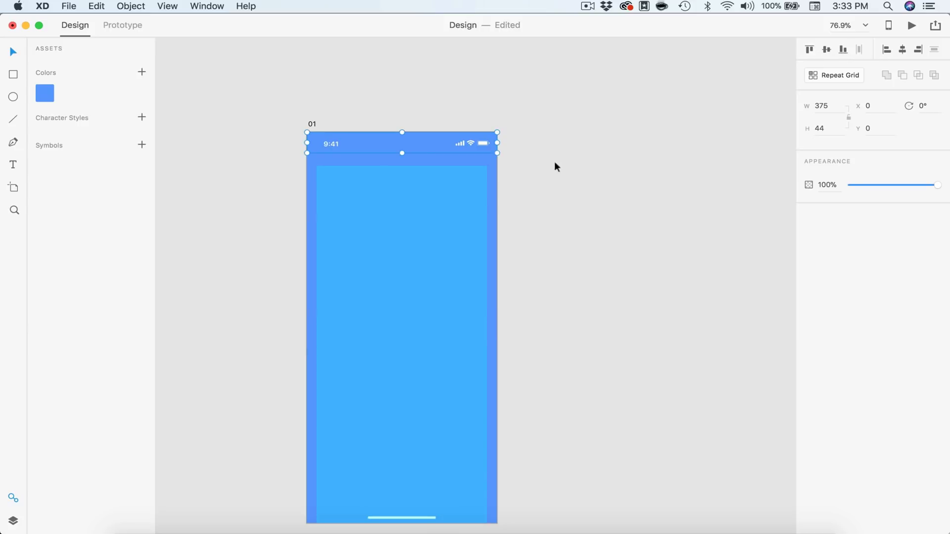
pyautogui.click(568, 186)
pyautogui.scroll(-5, 567, 193)
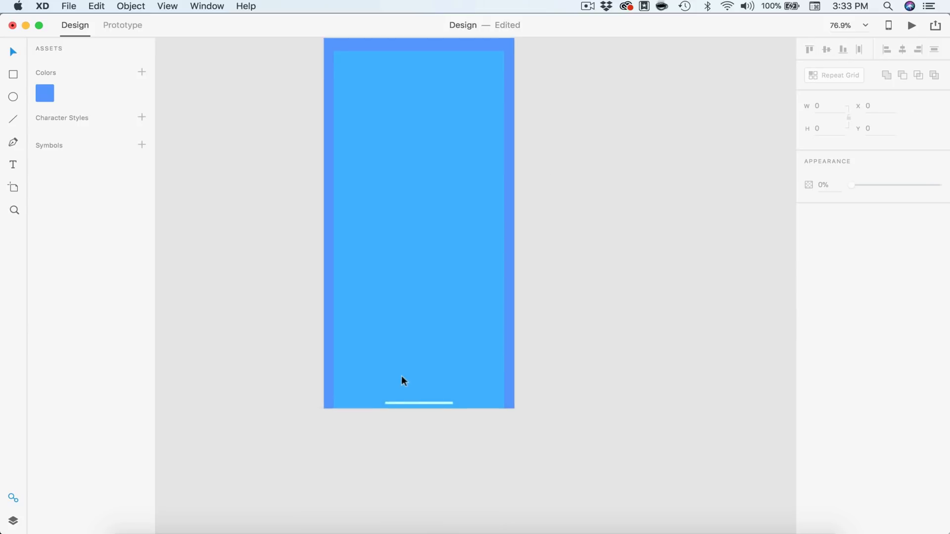
pyautogui.click(428, 403)
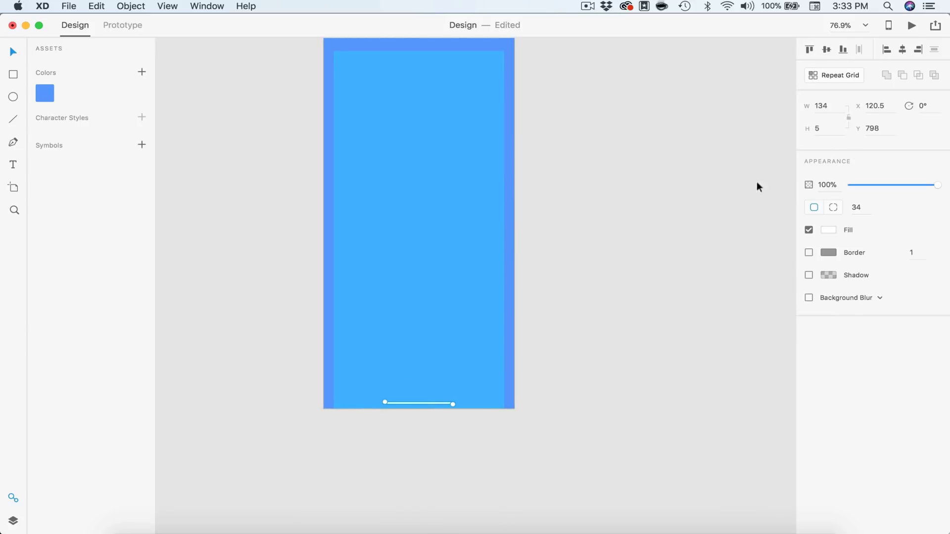
pyautogui.scroll(6, 427, 411)
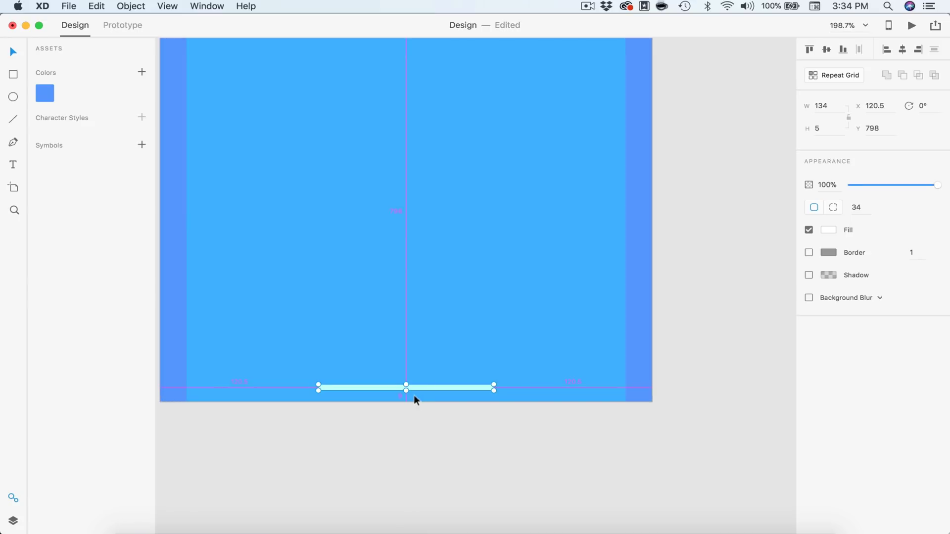
pyautogui.scroll(-6, 413, 395)
pyautogui.click(514, 350)
pyautogui.scroll(1, 513, 350)
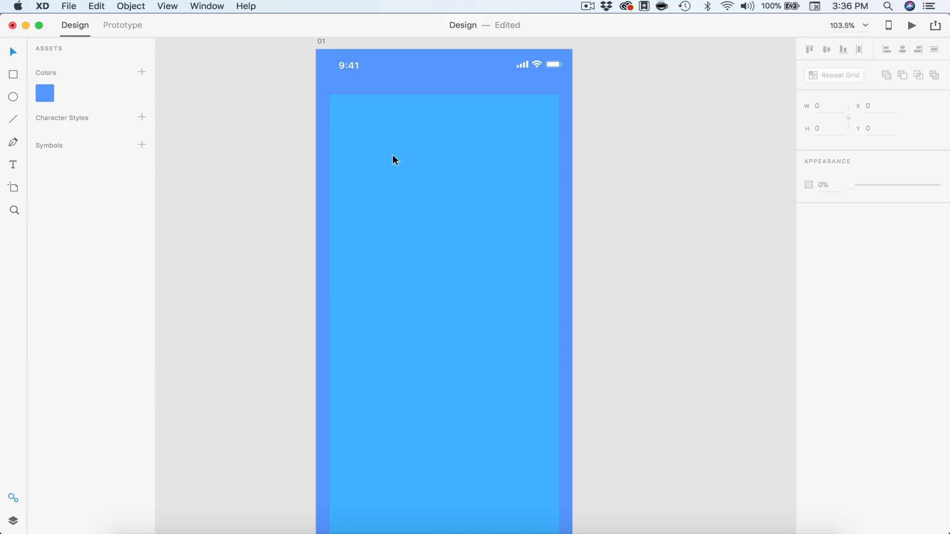
# Add the 'Create Your Account' heading in white, saving white to Assets Colors.
pyautogui.click(381, 145)
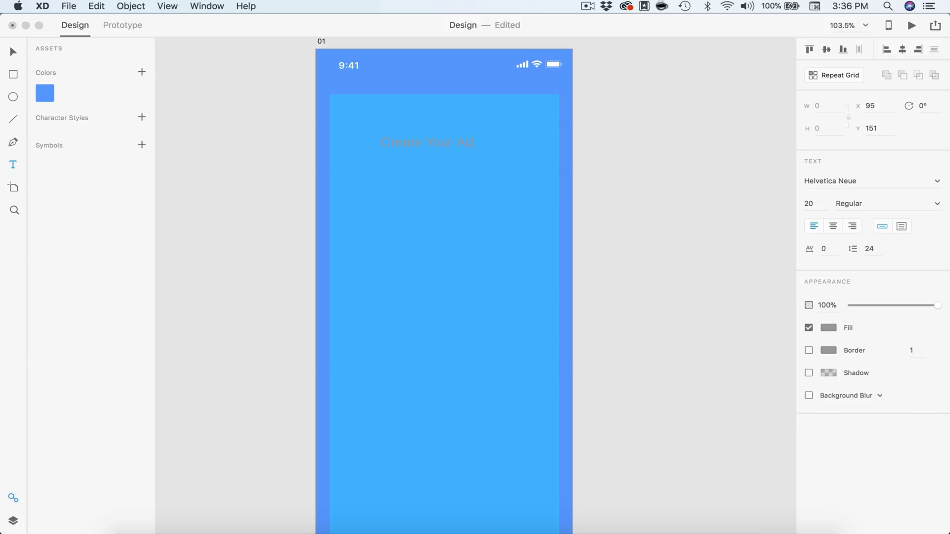
pyautogui.press('Escape')
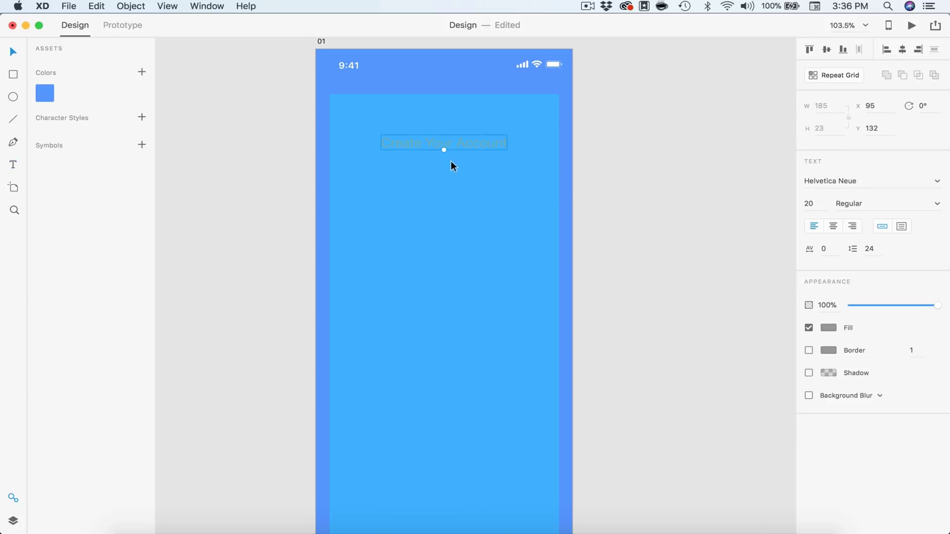
pyautogui.click(827, 328)
pyautogui.click(671, 249)
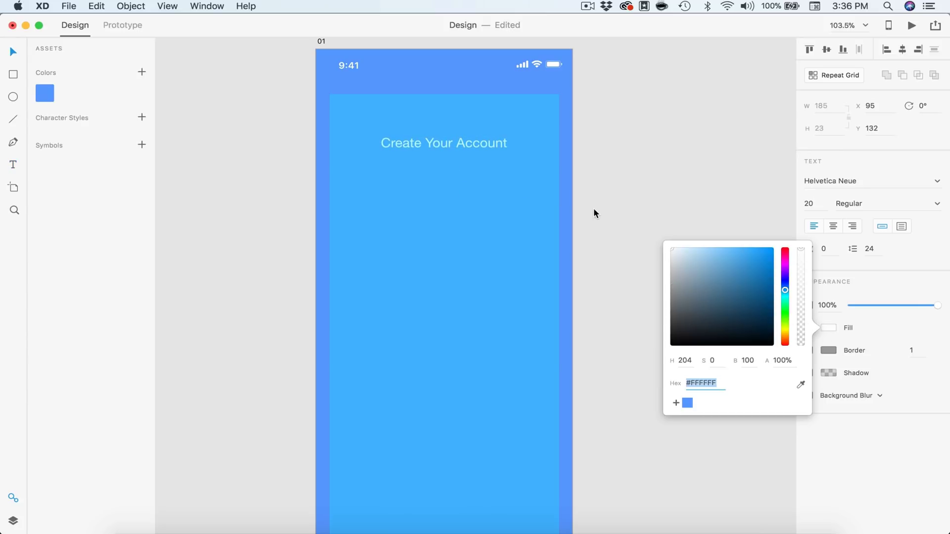
pyautogui.click(142, 73)
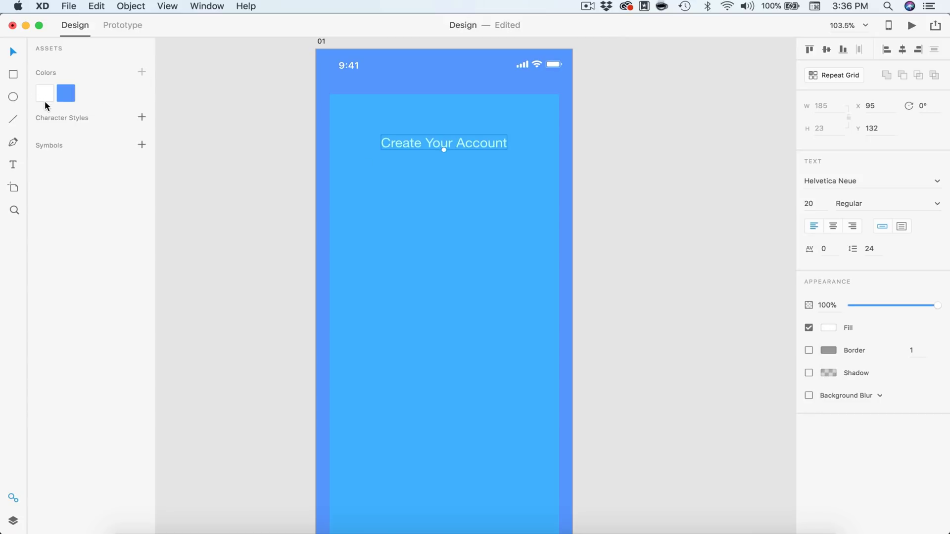
# Set the heading to Basic Sans 30 SemiBold Italic and move it top-left.
pyautogui.click(859, 181)
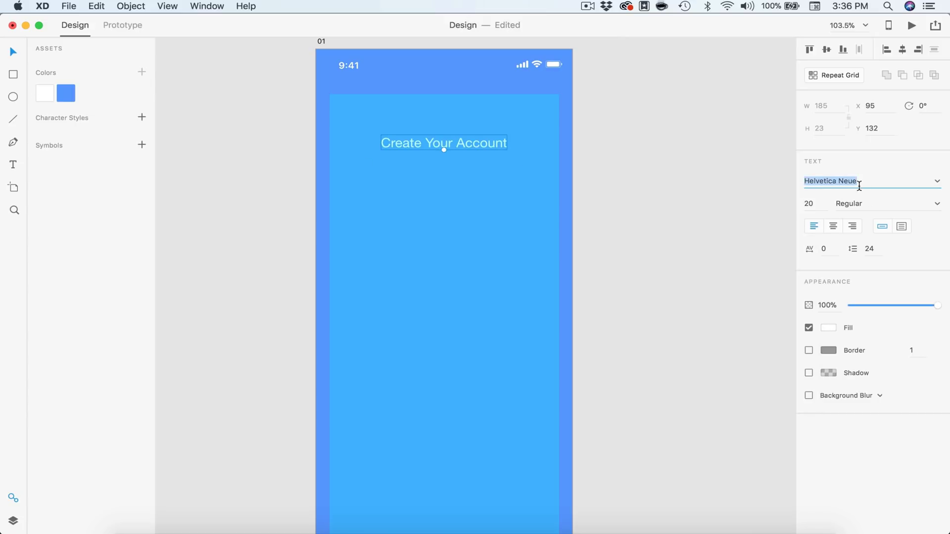
pyautogui.write('Basic Sans')
pyautogui.press('Return')
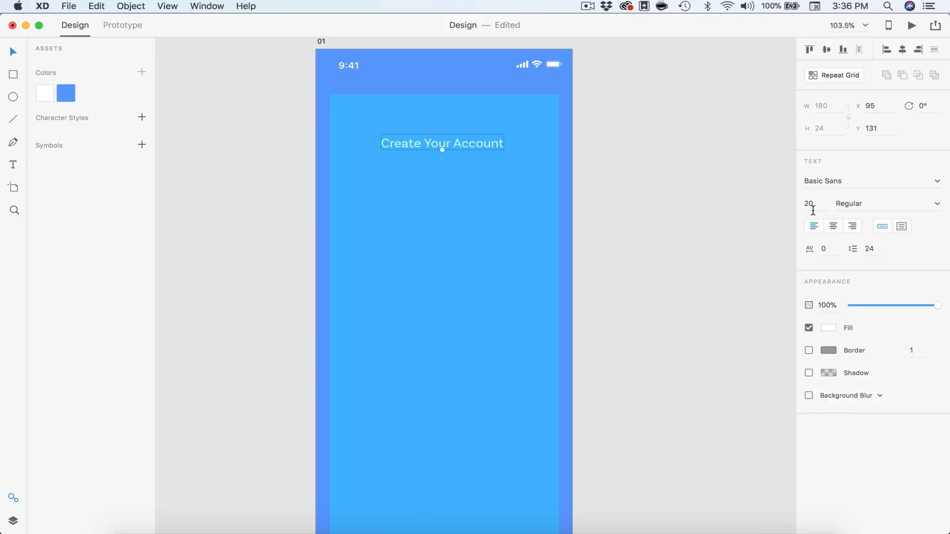
pyautogui.click(812, 210)
pyautogui.write('30')
pyautogui.press('Return')
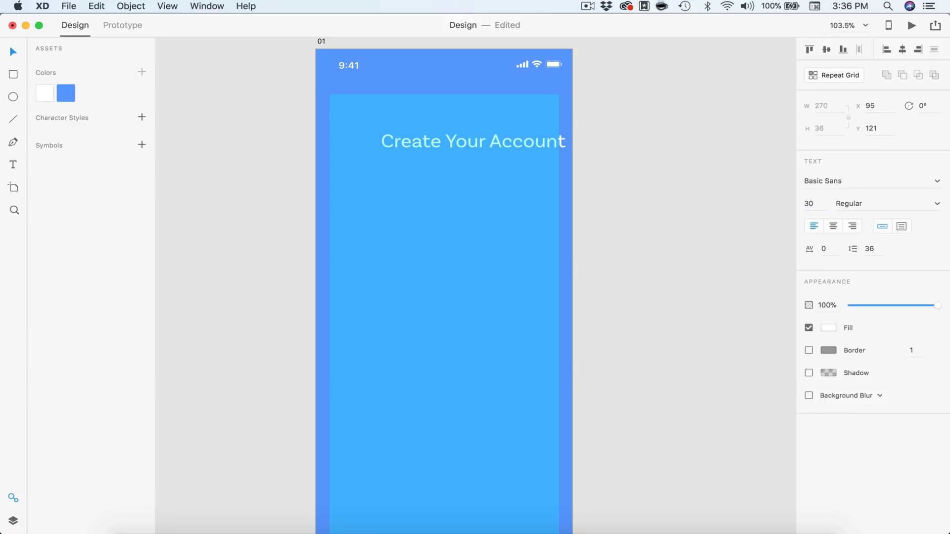
pyautogui.moveTo(498, 138); pyautogui.dragTo(447, 104)
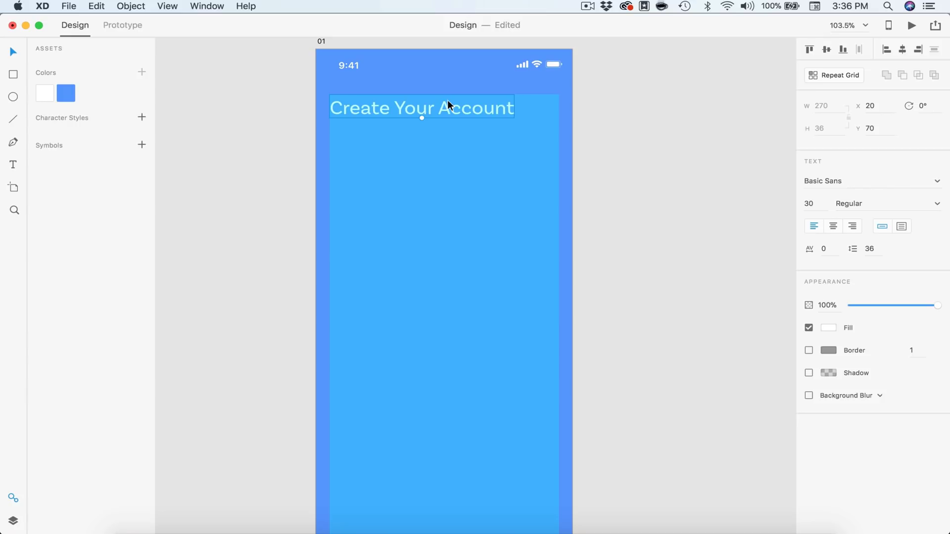
pyautogui.click(938, 205)
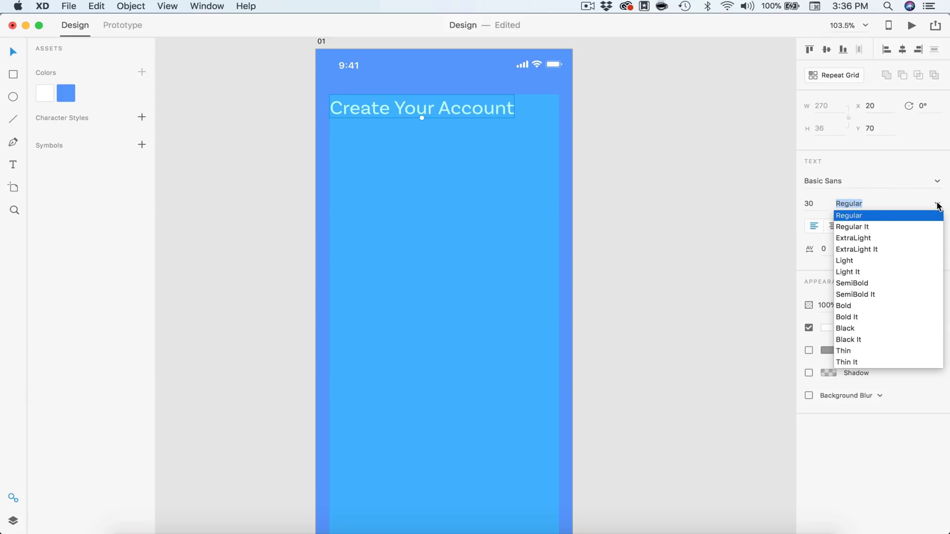
pyautogui.click(849, 295)
pyautogui.click(483, 173)
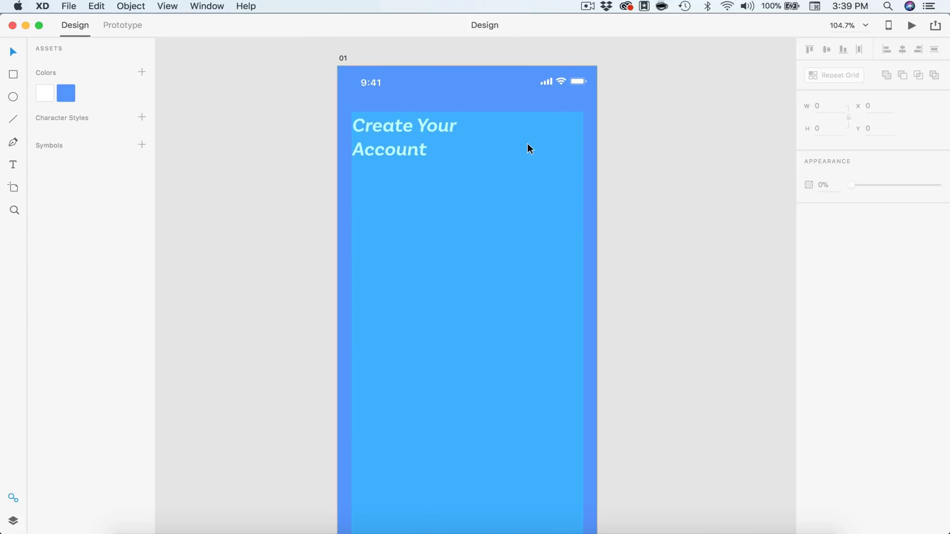
# Paste the × icon at the artboard's top-right, set its width to 36, and colour it white.
pyautogui.press('super+v')
pyautogui.moveTo(462, 303); pyautogui.dragTo(574, 123)
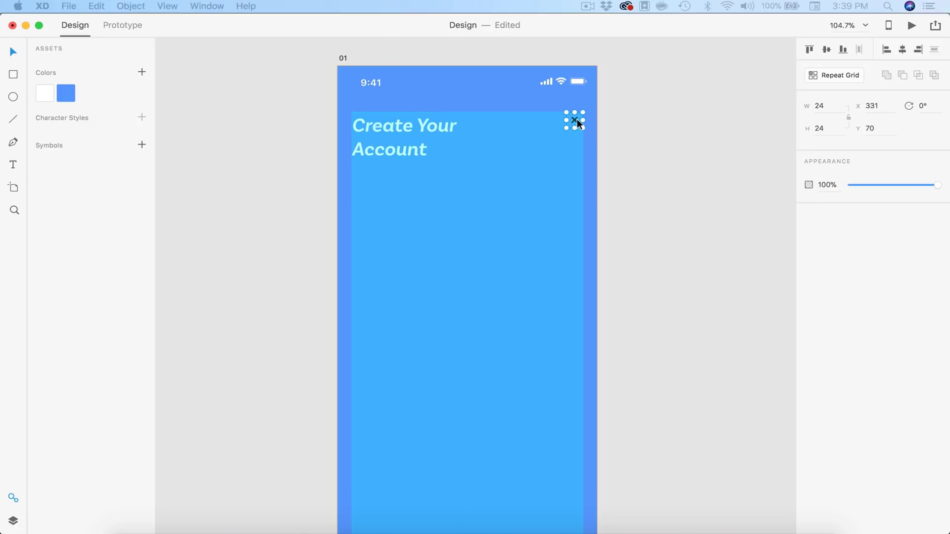
pyautogui.click(833, 106)
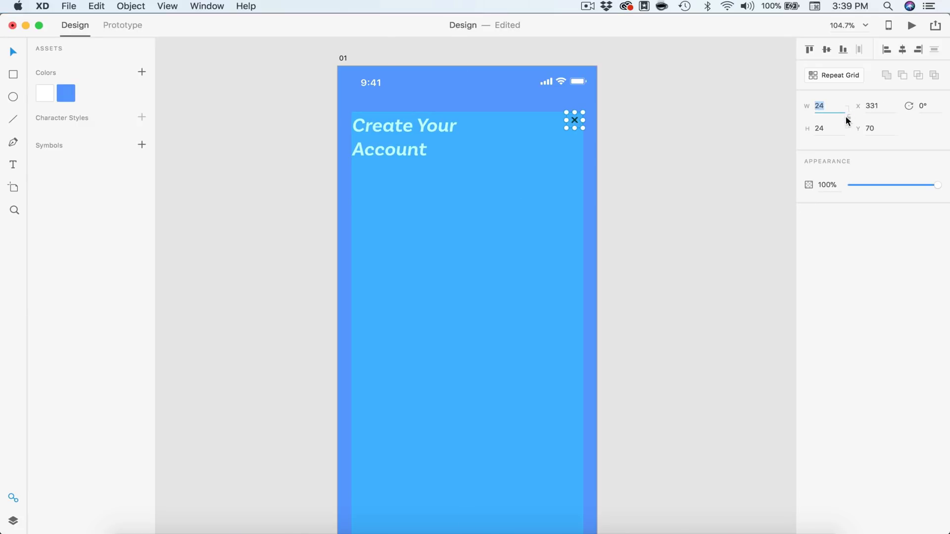
pyautogui.write('36')
pyautogui.press('Return')
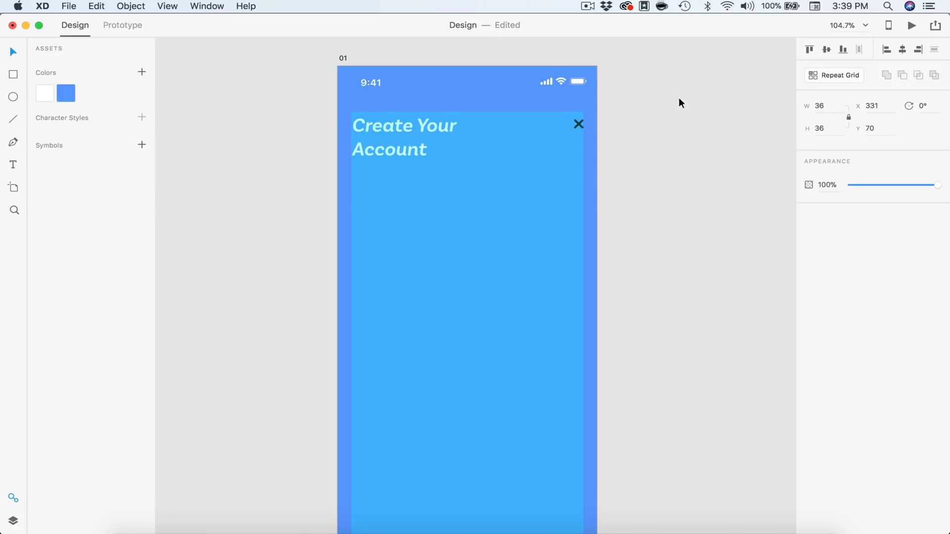
pyautogui.scroll(3, 603, 88)
pyautogui.moveTo(556, 160); pyautogui.dragTo(545, 154)
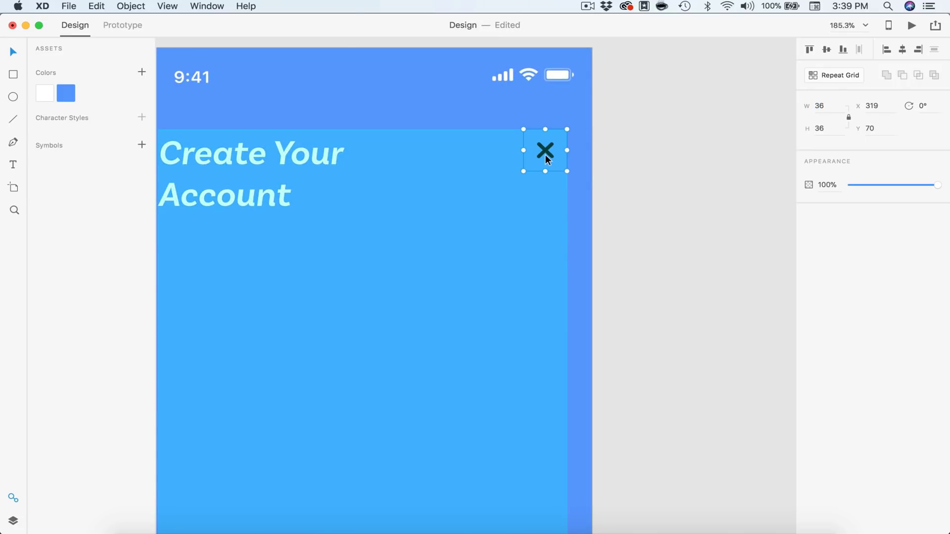
pyautogui.scroll(5, 545, 154)
pyautogui.doubleClick(553, 131)
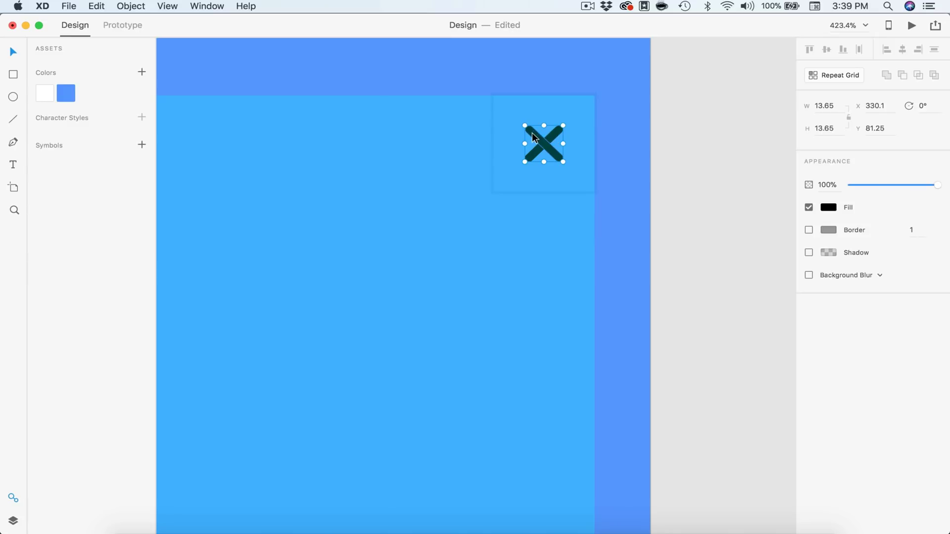
pyautogui.click(45, 93)
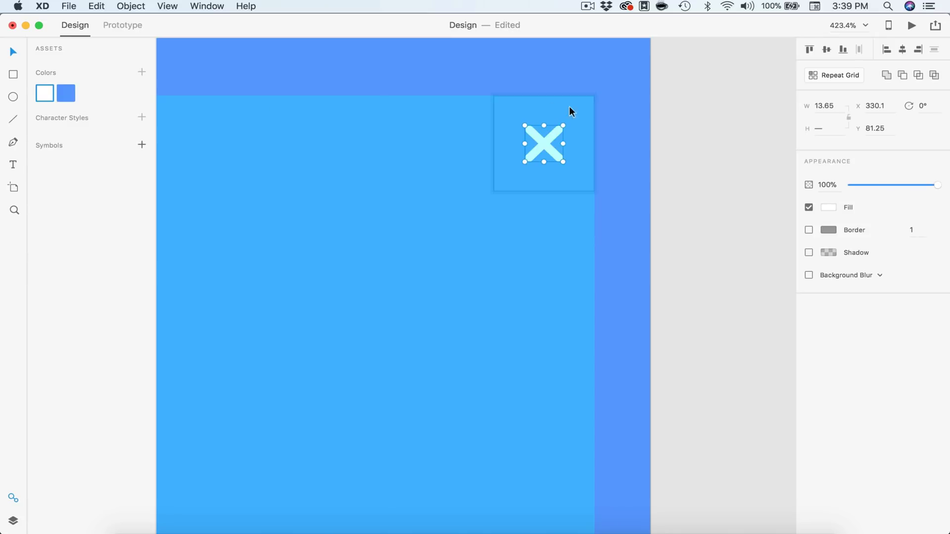
pyautogui.click(695, 122)
pyautogui.press('super+0')
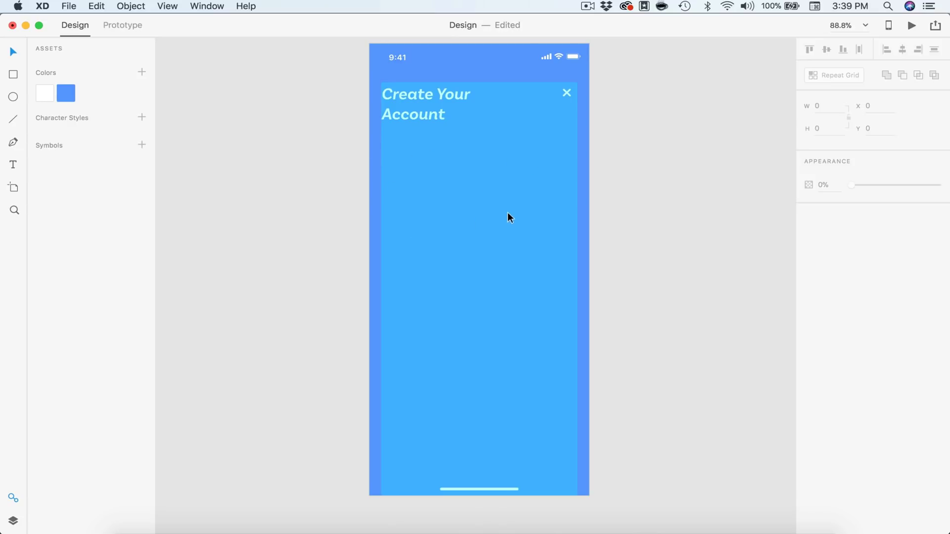
# Add a new text object below the heading in 20 pt Regular.
pyautogui.click(395, 152)
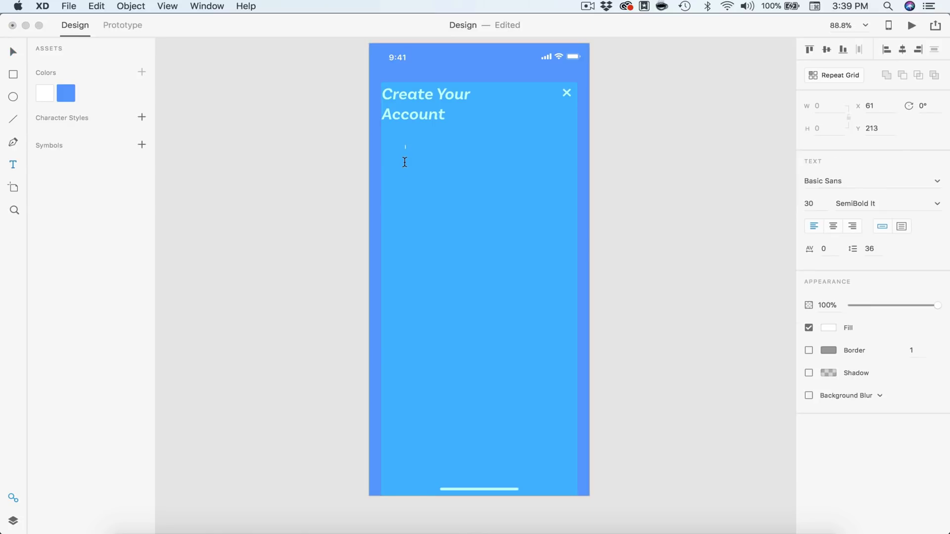
pyautogui.write('Text')
pyautogui.click(16, 51)
pyautogui.click(809, 203)
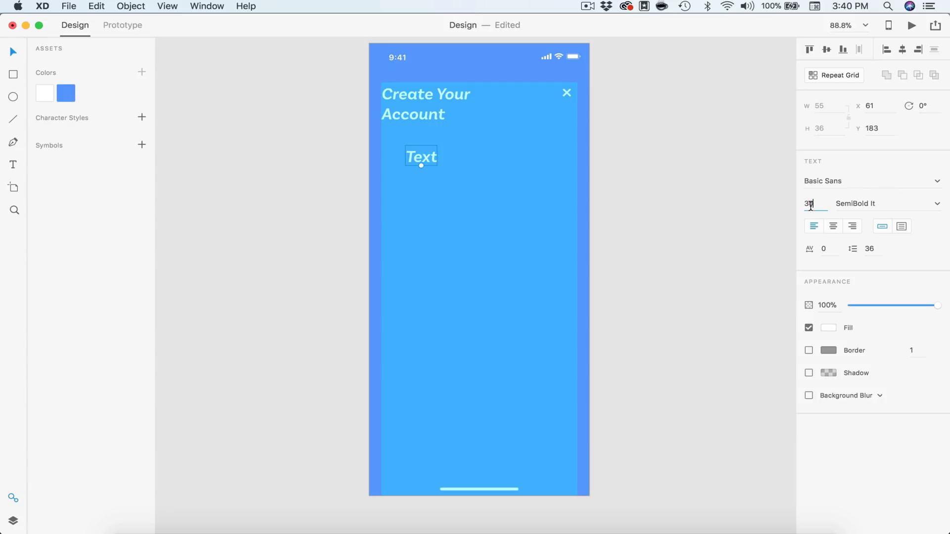
pyautogui.write('20')
pyautogui.press('Return')
pyautogui.click(937, 203)
pyautogui.click(854, 218)
pyautogui.press('Down')
pyautogui.press('Down')
pyautogui.press('Down')
pyautogui.press('Down')
pyautogui.press('Down')
pyautogui.press('Down')
pyautogui.press('Down')
pyautogui.press('Down')
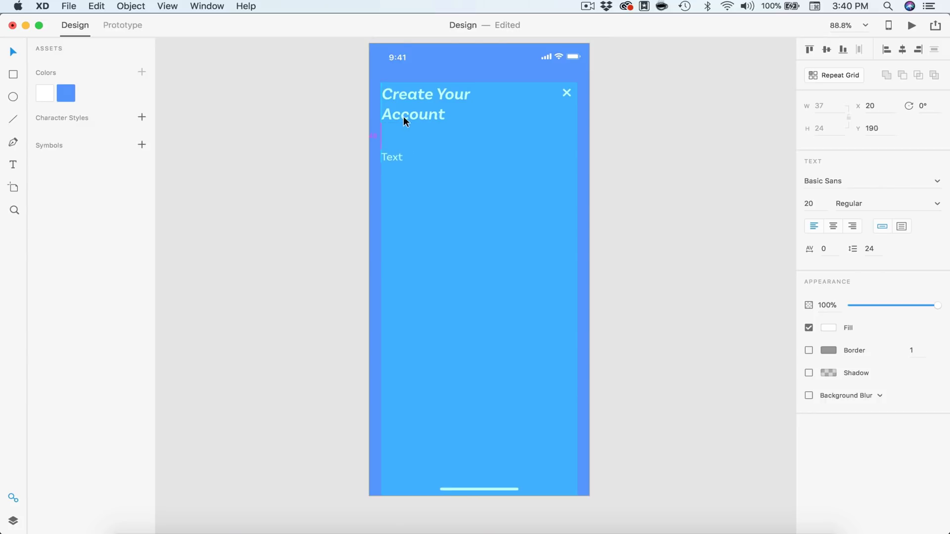
# Change the text to 'Username' and set its opacity to 70%.
pyautogui.doubleClick(393, 157)
pyautogui.write('Username')
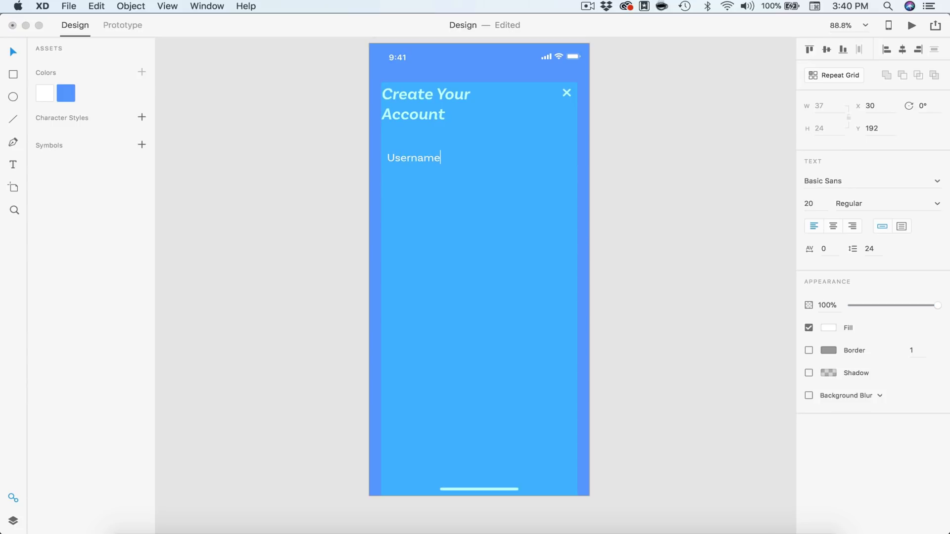
pyautogui.press('Escape')
pyautogui.click(408, 162)
pyautogui.click(826, 305)
pyautogui.write('70')
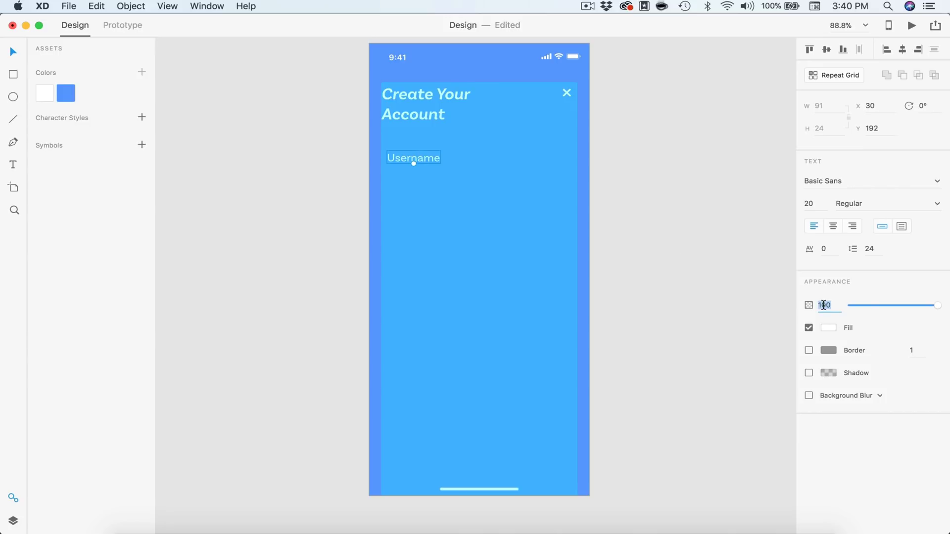
pyautogui.press('Return')
pyautogui.click(721, 190)
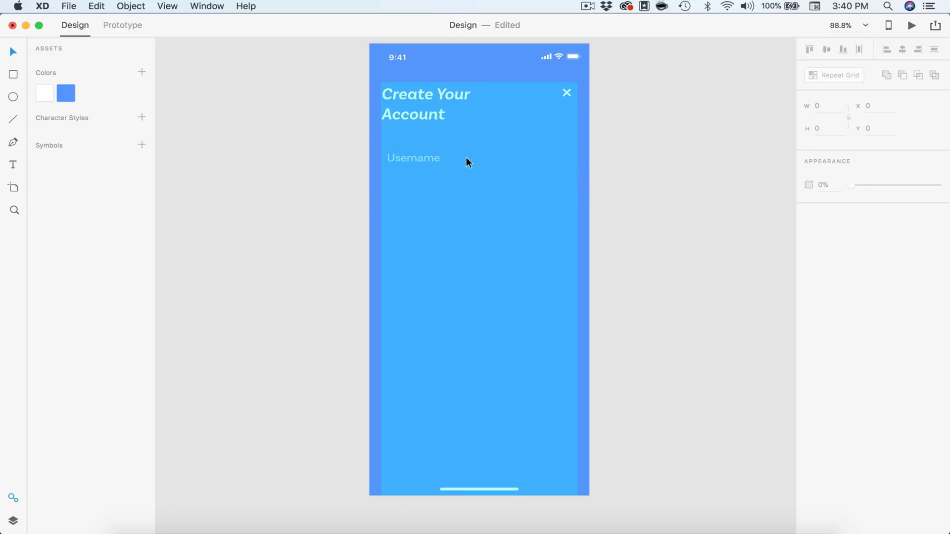
pyautogui.hscroll(2, 644, 169)
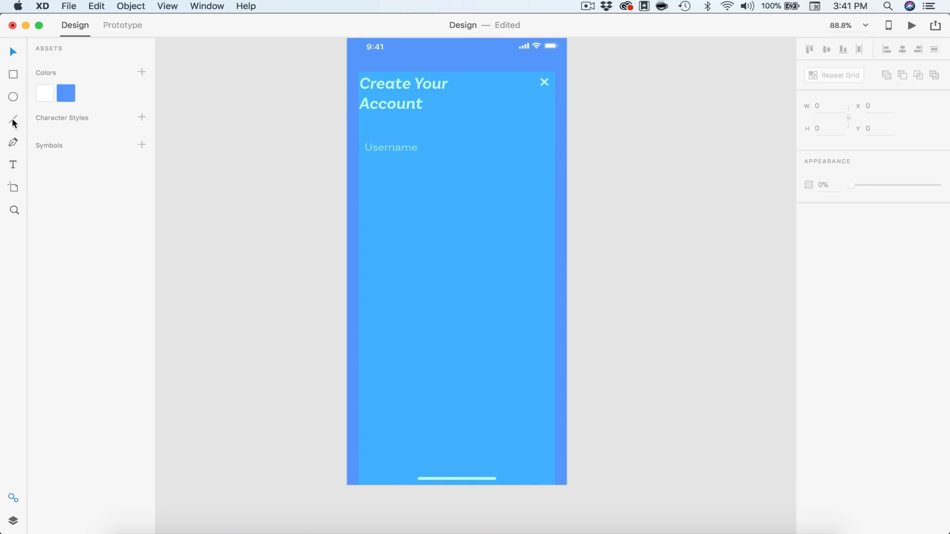
# Draw a thin white horizontal underline across the artboard beneath the Username label.
pyautogui.click(13, 119)
pyautogui.moveTo(360, 170); pyautogui.dragTo(541, 169)
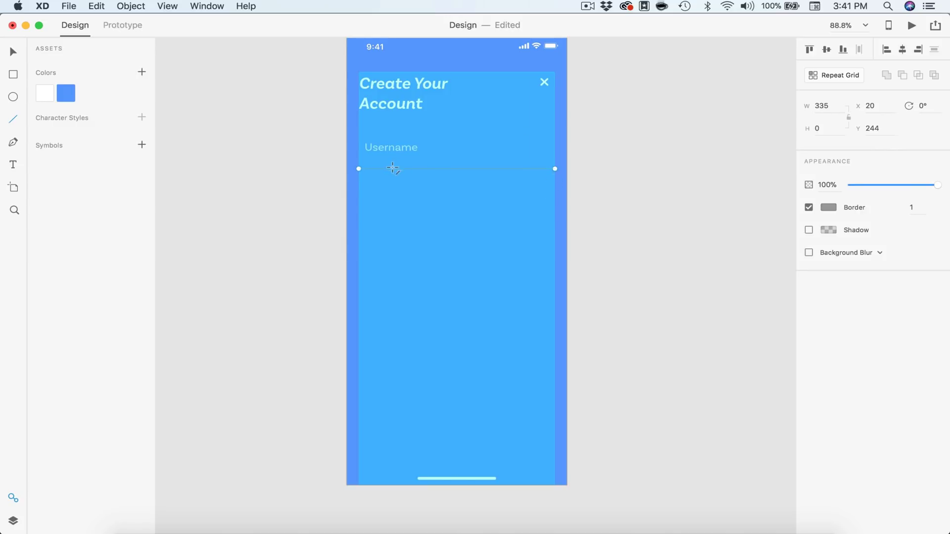
pyautogui.moveTo(359, 169); pyautogui.dragTo(547, 165)
pyautogui.click(827, 208)
pyautogui.write('v')
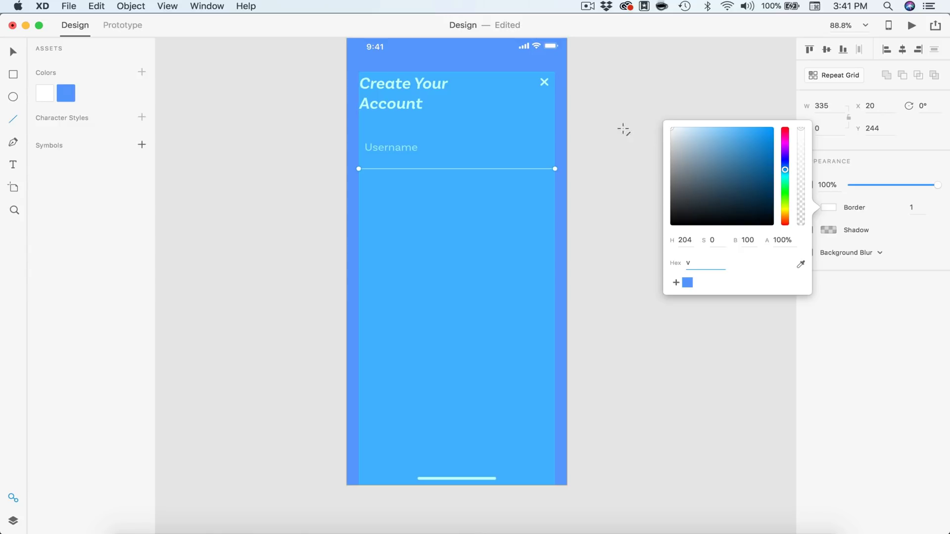
pyautogui.click(14, 51)
pyautogui.click(285, 165)
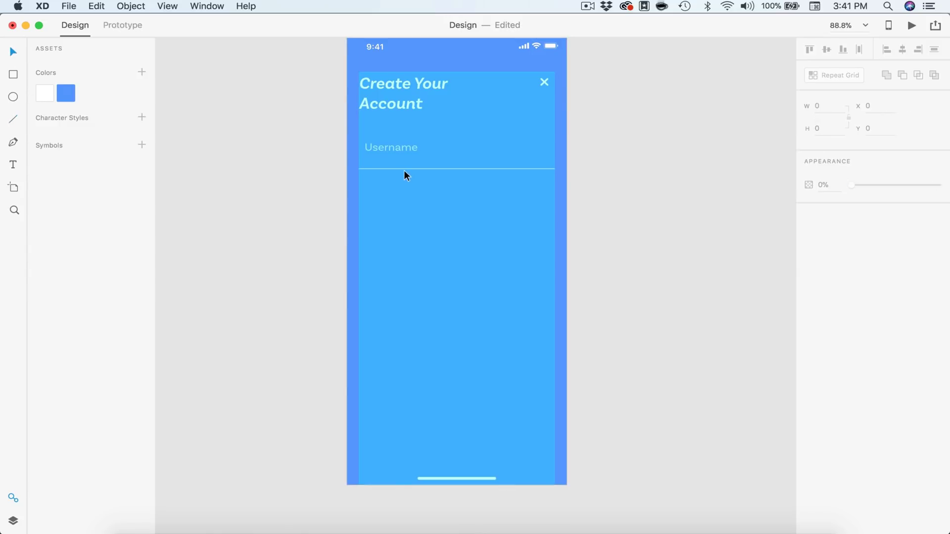
pyautogui.moveTo(404, 170); pyautogui.dragTo(404, 169)
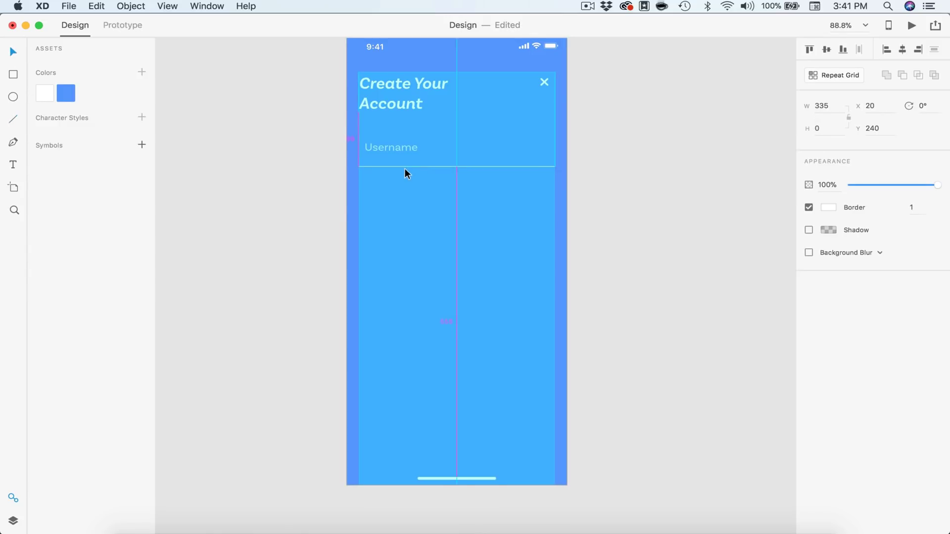
# Duplicate the Username label below the underline and change it to 'Email Address'.
pyautogui.scroll(3, 405, 168)
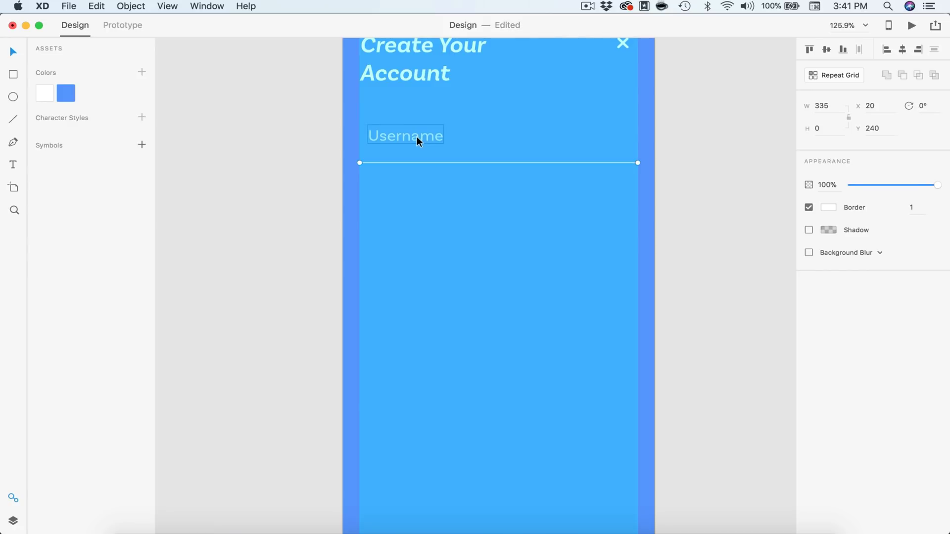
pyautogui.moveTo(416, 136); pyautogui.dragTo(416, 188)
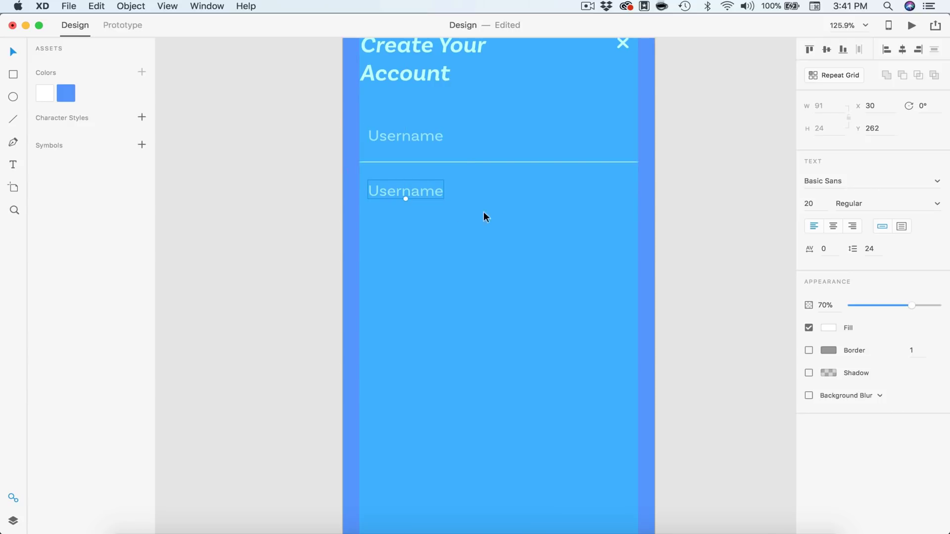
pyautogui.doubleClick(407, 190)
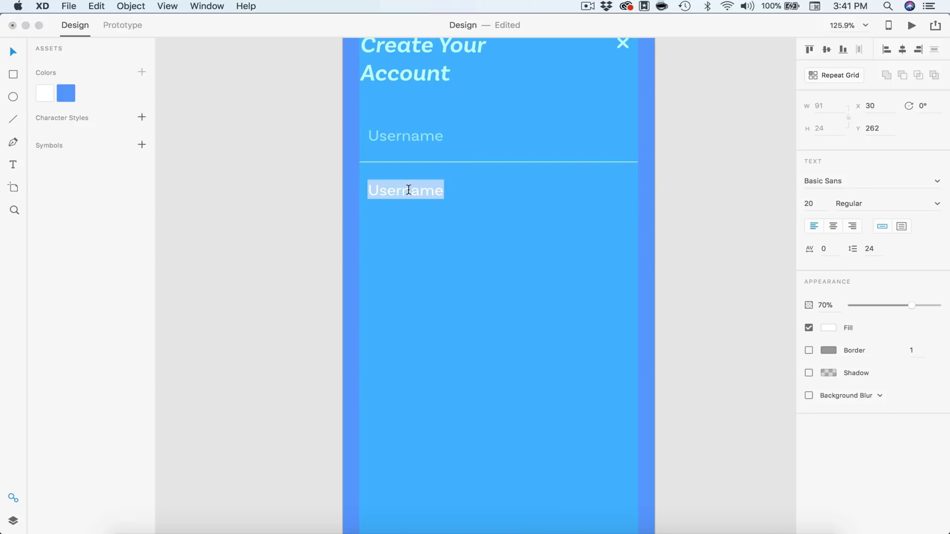
pyautogui.write('Email Address')
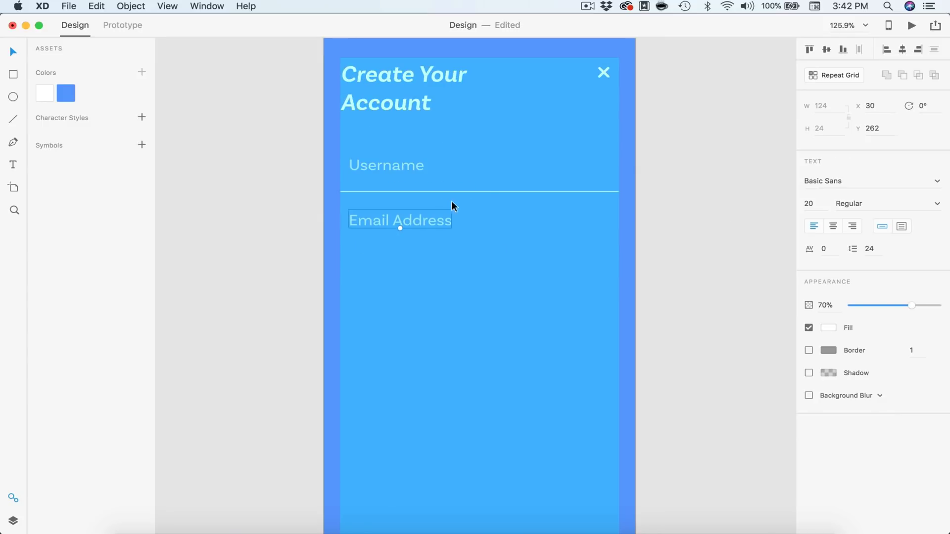
# Repeat the Email Address line and label into a second, wider-spaced row, then ungroup the grid.
pyautogui.keyDown('shift'); pyautogui.click(454, 191); pyautogui.keyUp('shift')
pyautogui.click(827, 74)
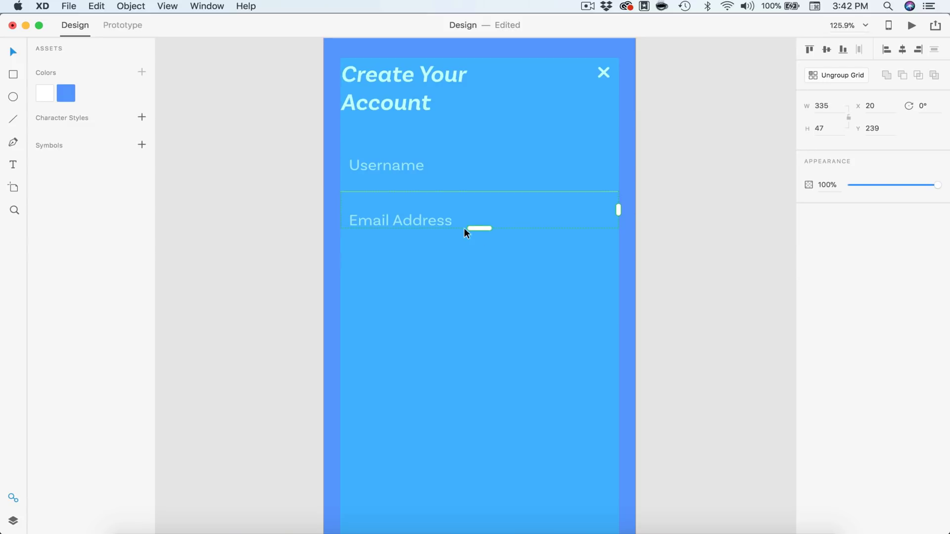
pyautogui.moveTo(478, 228); pyautogui.dragTo(478, 294)
pyautogui.moveTo(407, 234); pyautogui.dragTo(407, 237)
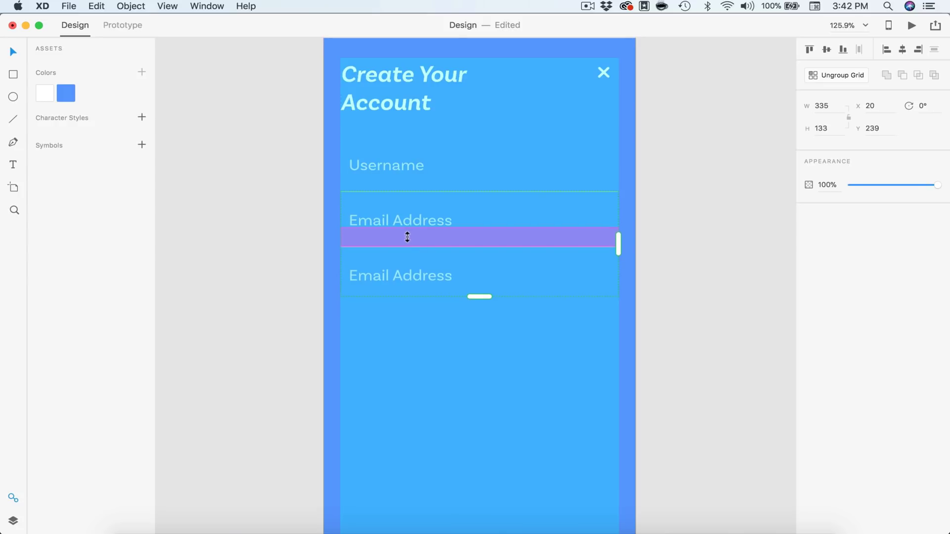
pyautogui.press('super+shift+g')
pyautogui.click(663, 291)
pyautogui.click(399, 277)
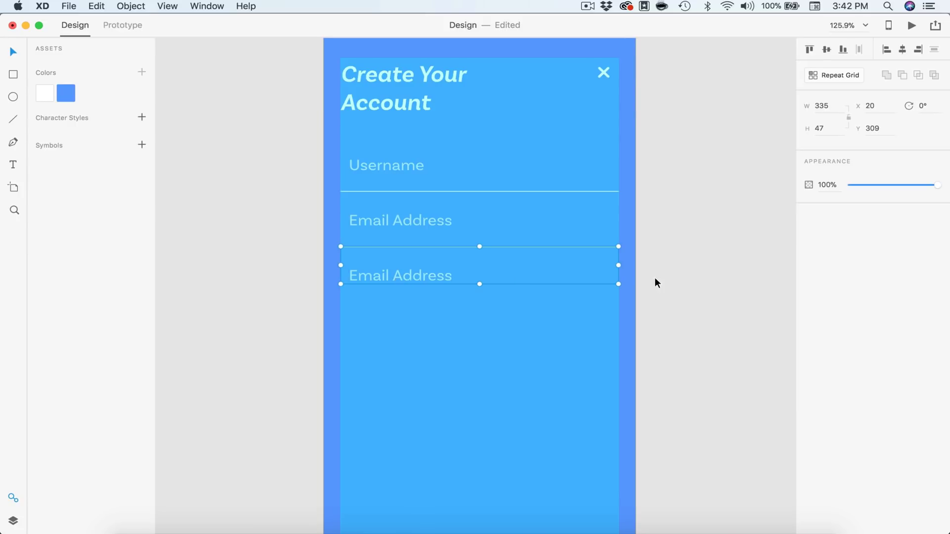
# Retype the new bottom label as 'Password'.
pyautogui.scroll(2, 655, 280)
pyautogui.doubleClick(398, 312)
pyautogui.press('Return')
pyautogui.write('P')
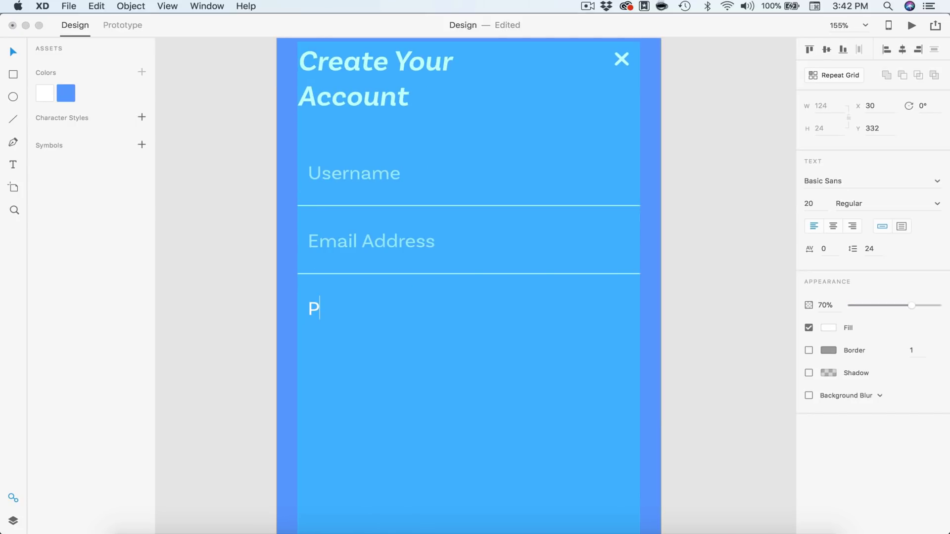
pyautogui.write('assword')
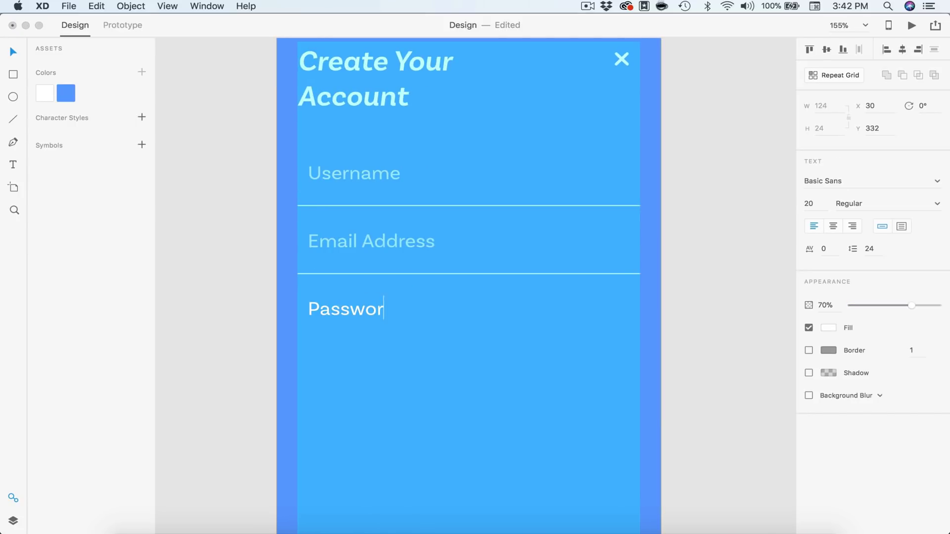
pyautogui.click(702, 326)
pyautogui.scroll(-3, 515, 199)
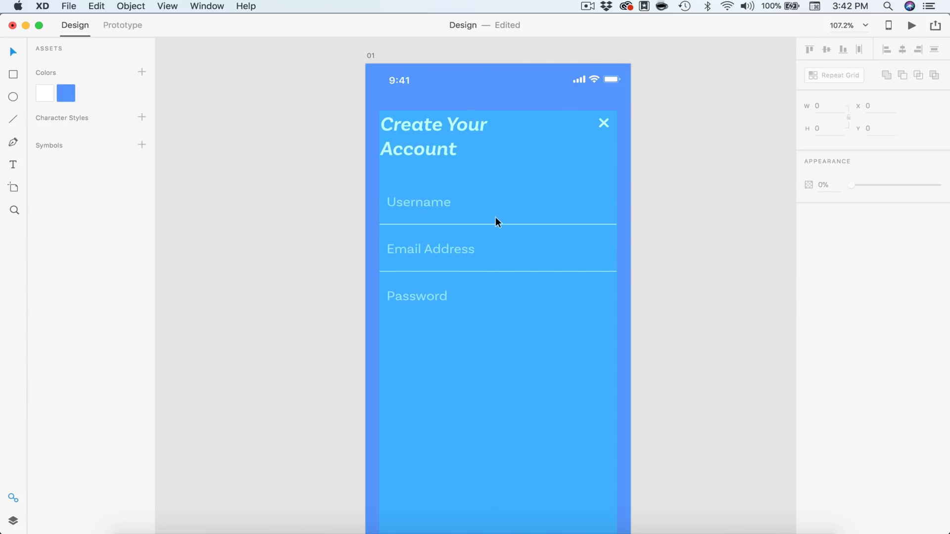
# Lower the Username and Email Address underlines' opacity to 10%.
pyautogui.click(494, 232)
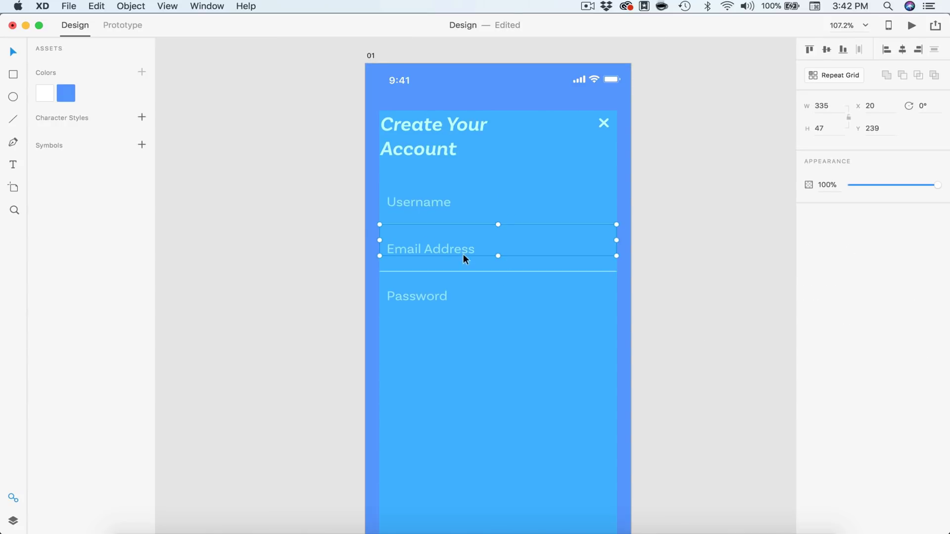
pyautogui.press('Escape')
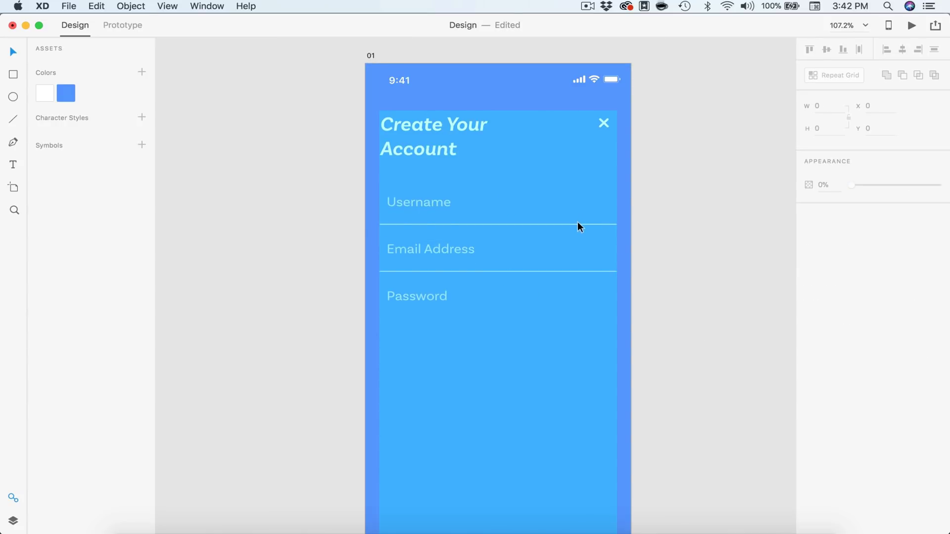
pyautogui.click(577, 224)
pyautogui.keyDown('shift'); pyautogui.click(570, 272); pyautogui.keyUp('shift')
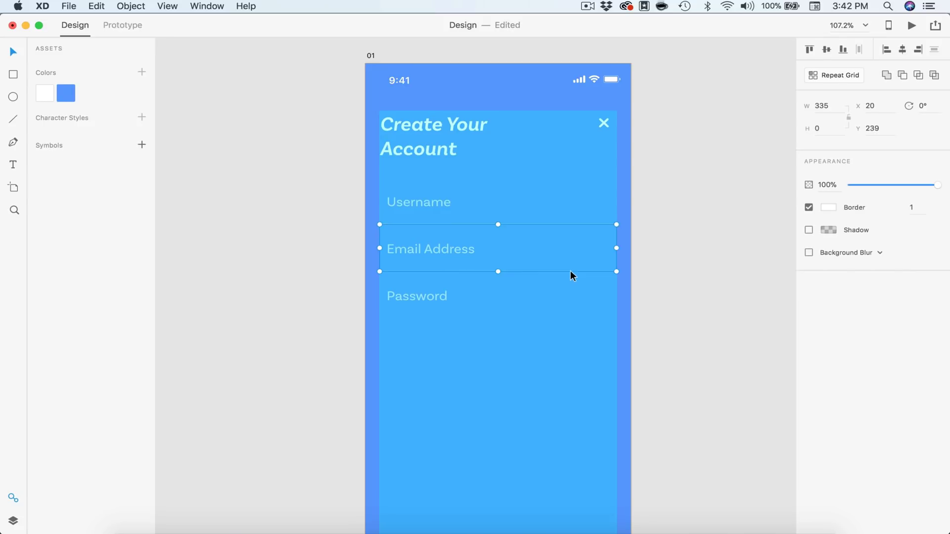
pyautogui.click(827, 185)
pyautogui.write('10')
pyautogui.press('Return')
pyautogui.click(697, 275)
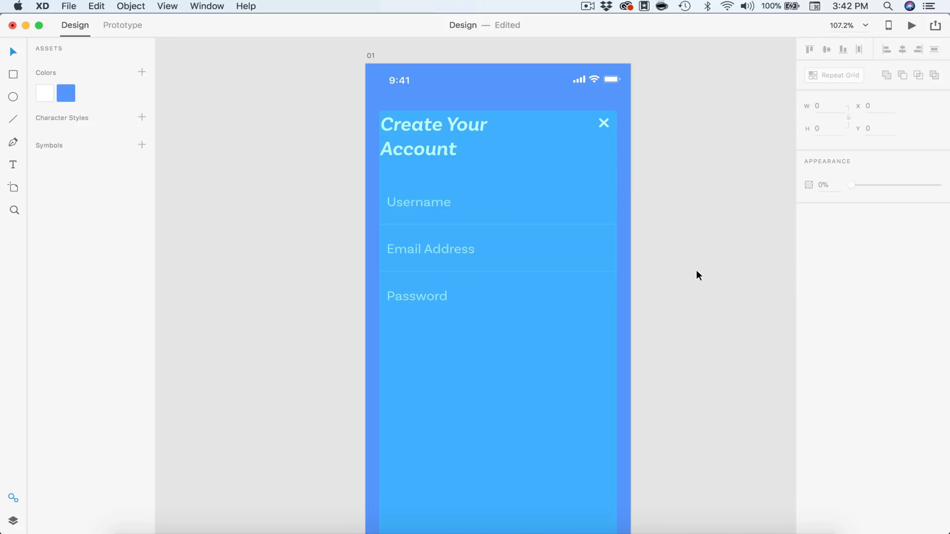
pyautogui.scroll(-2, 697, 275)
pyautogui.press('super+0')
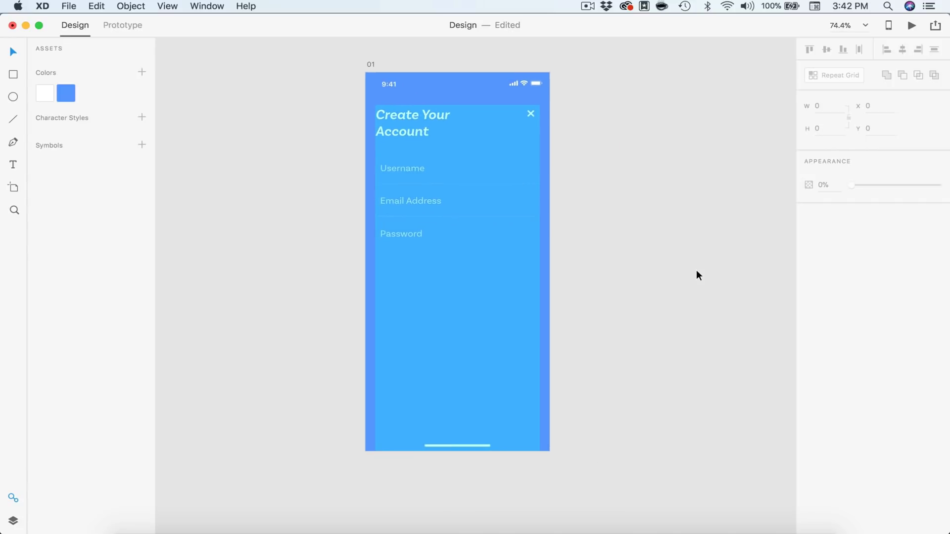
pyautogui.click(515, 313)
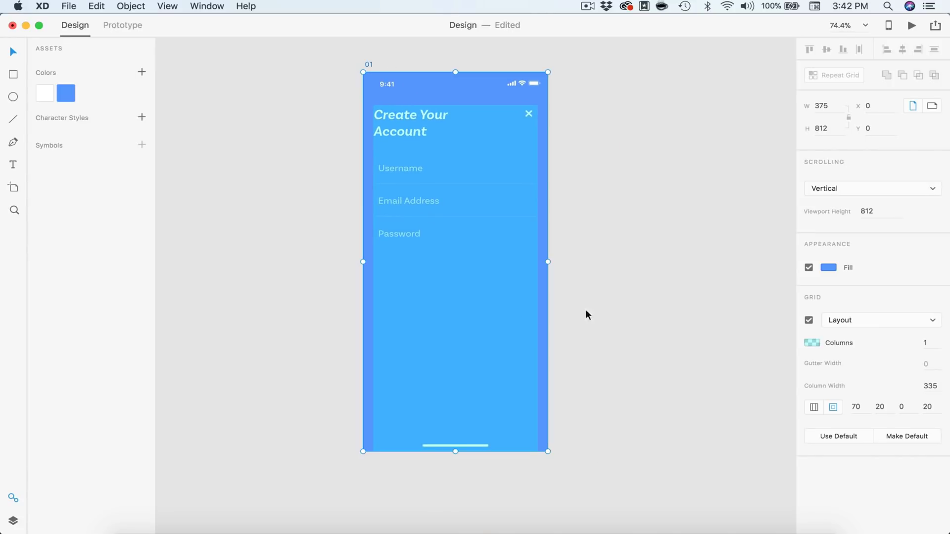
# Hide the artboard's layout grid, paste the lock icon and colour it white.
pyautogui.click(808, 320)
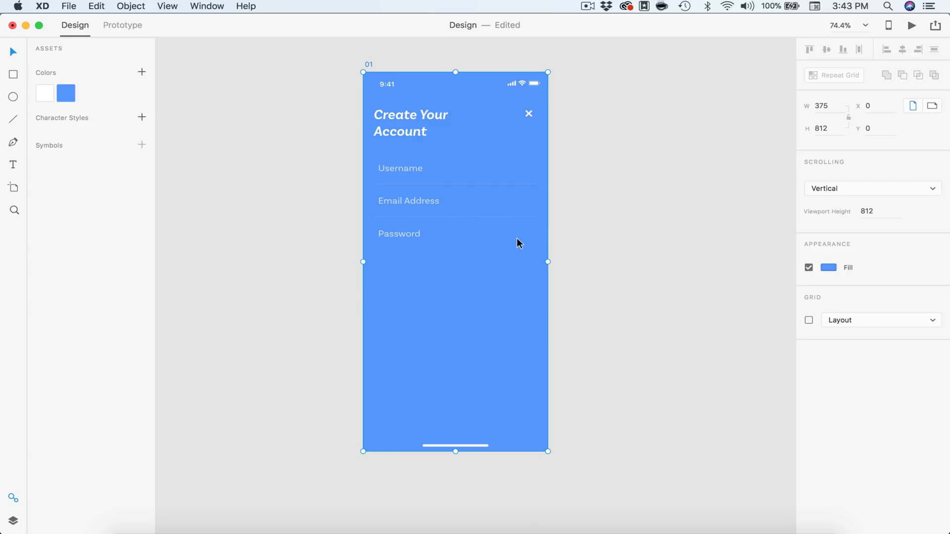
pyautogui.click(466, 239)
pyautogui.scroll(3, 466, 239)
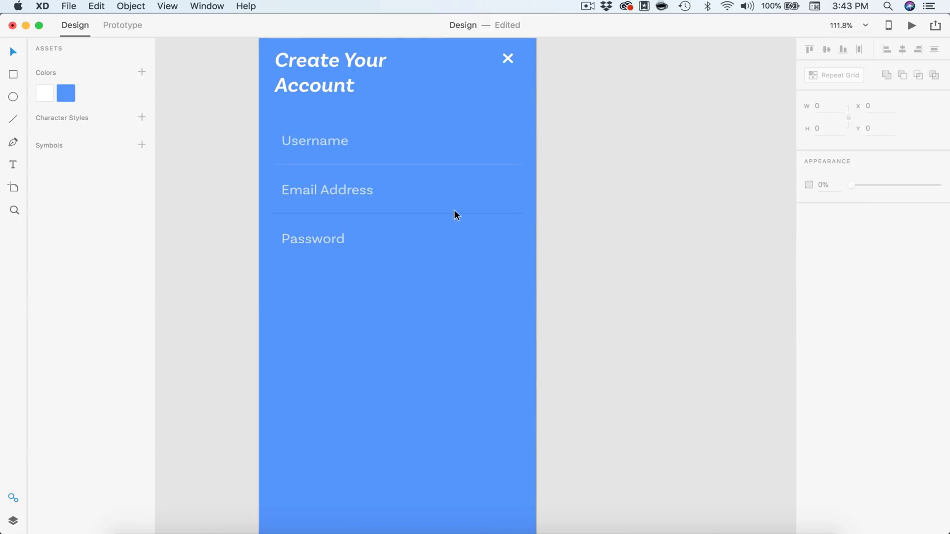
pyautogui.press('super+v')
pyautogui.scroll(3, 394, 289)
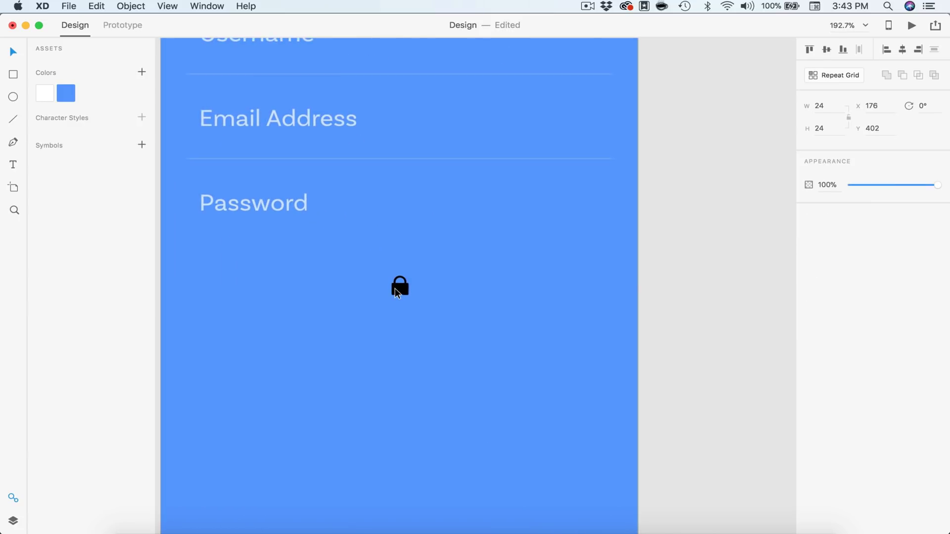
pyautogui.doubleClick(397, 293)
pyautogui.click(47, 94)
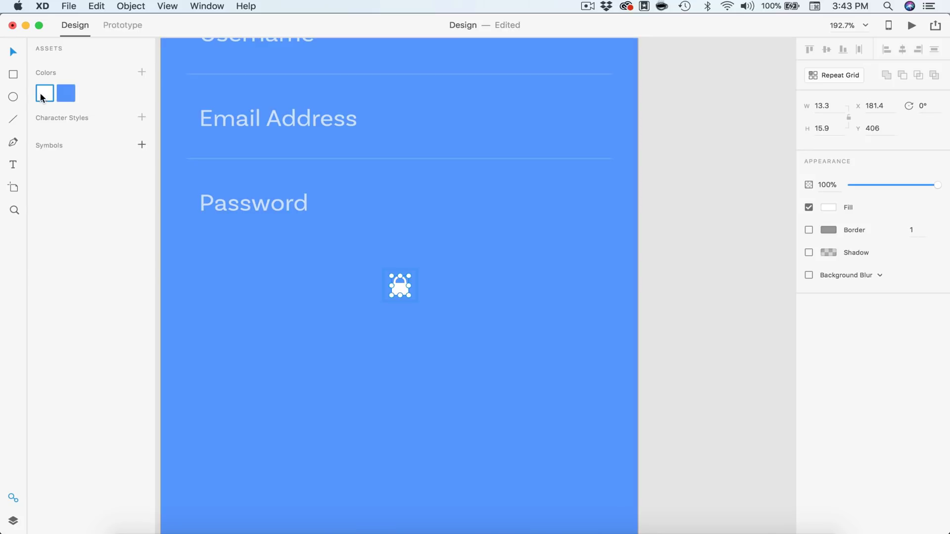
pyautogui.click(693, 232)
# Move the lock beside the Password field's right end and show the layout grid again.
pyautogui.scroll(-3, 692, 232)
pyautogui.scroll(3, 613, 93)
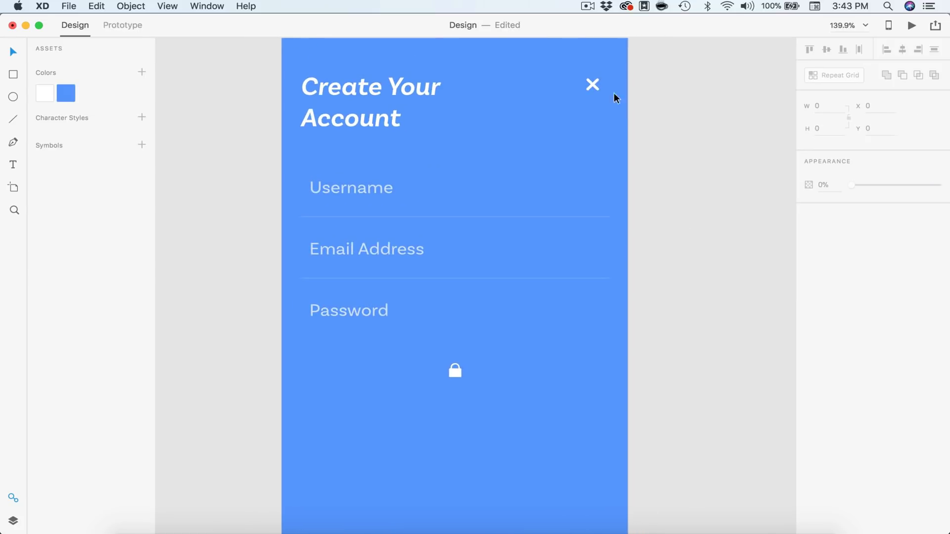
pyautogui.scroll(-2, 470, 347)
pyautogui.moveTo(454, 344); pyautogui.dragTo(594, 280)
pyautogui.click(575, 349)
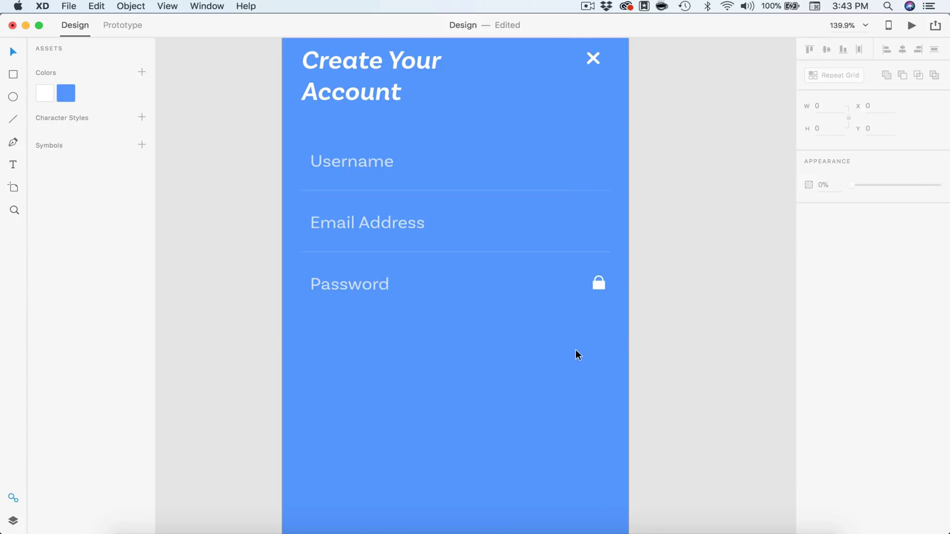
pyautogui.click(575, 349)
pyautogui.click(809, 321)
pyautogui.click(712, 297)
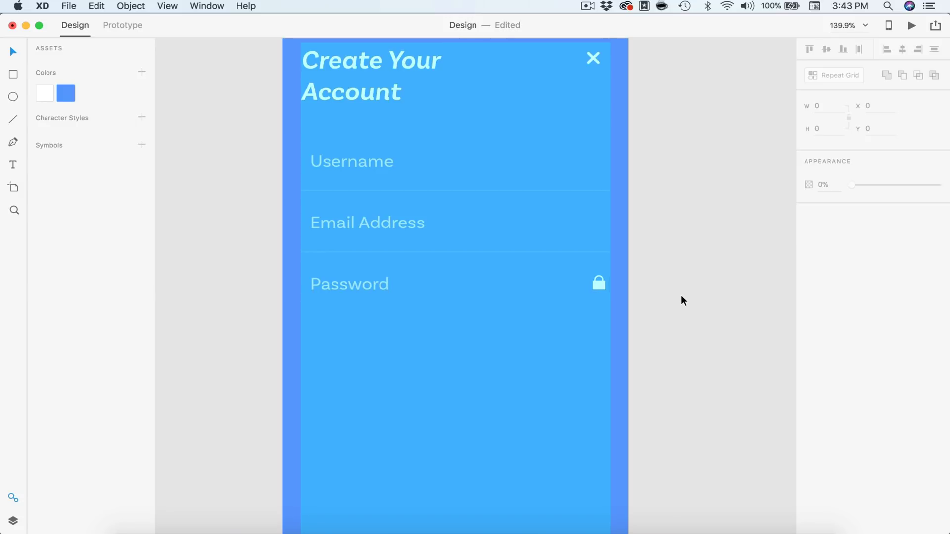
# Copy the Password label lower down as centred, fully opaque 'Already have an account?' text.
pyautogui.press('super+0')
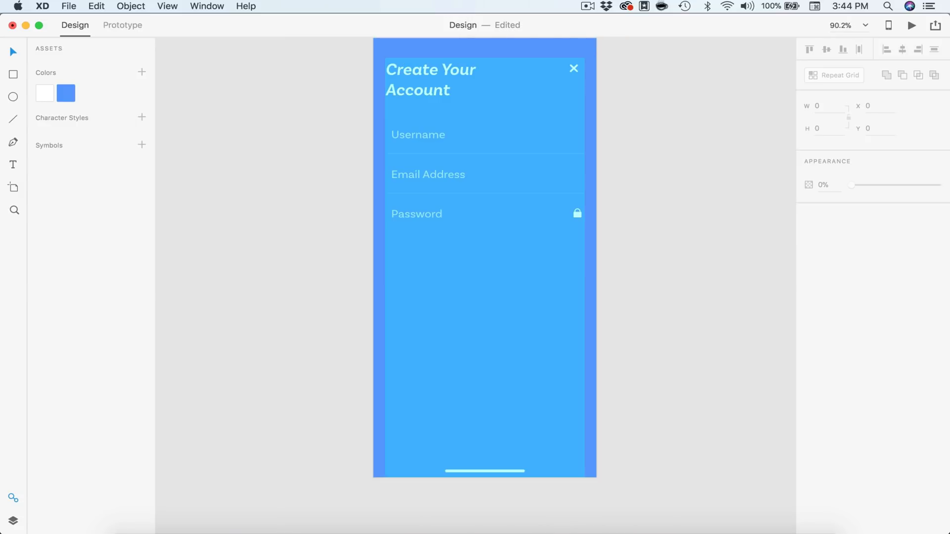
pyautogui.moveTo(417, 213); pyautogui.dragTo(479, 277)
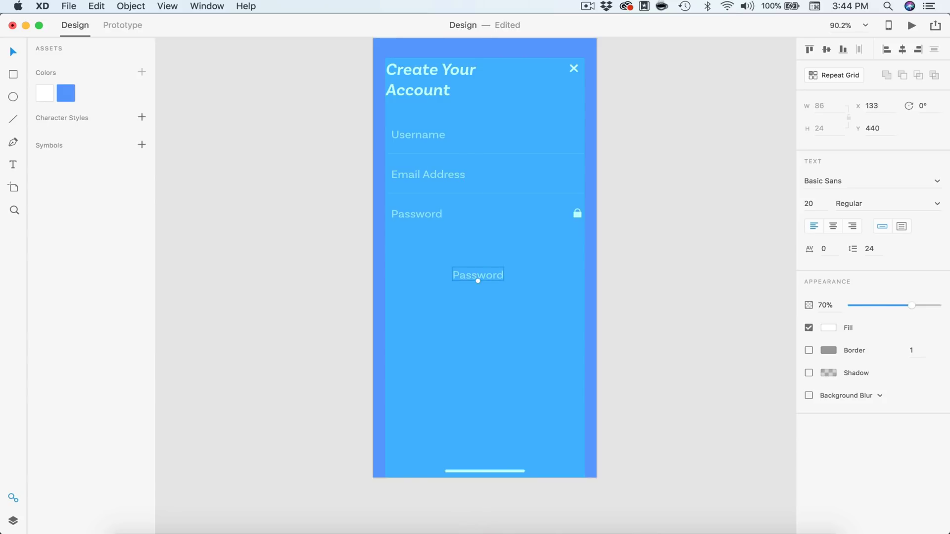
pyautogui.press('super+v')
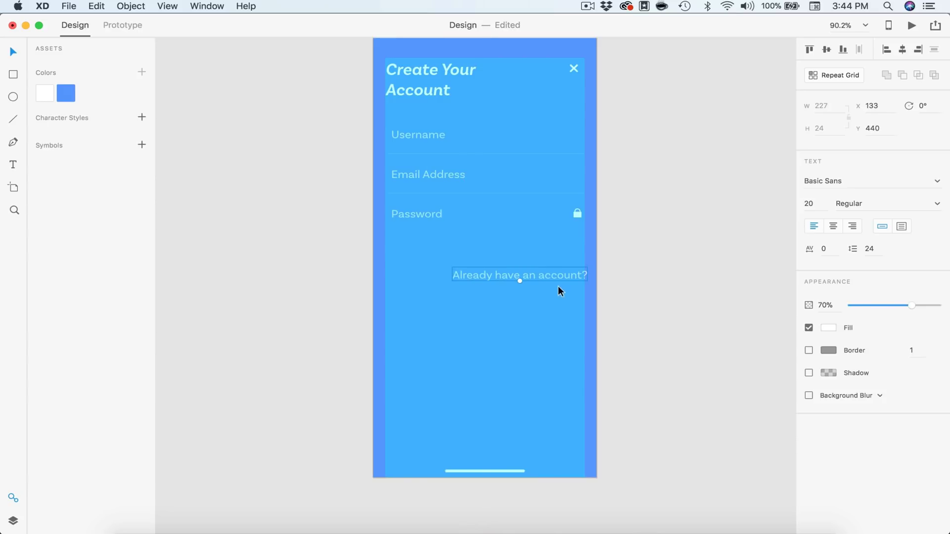
pyautogui.moveTo(551, 274); pyautogui.dragTo(516, 274)
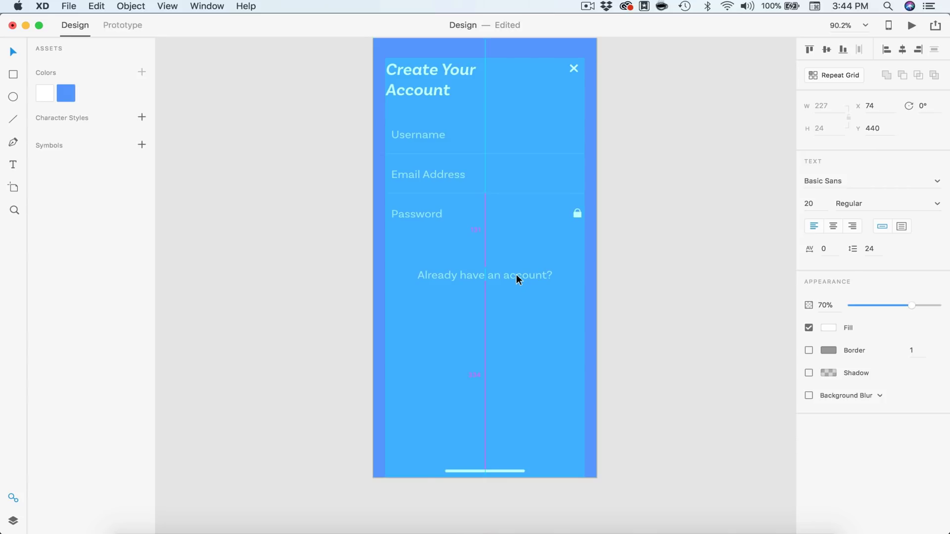
pyautogui.click(833, 226)
pyautogui.moveTo(912, 306); pyautogui.dragTo(944, 305)
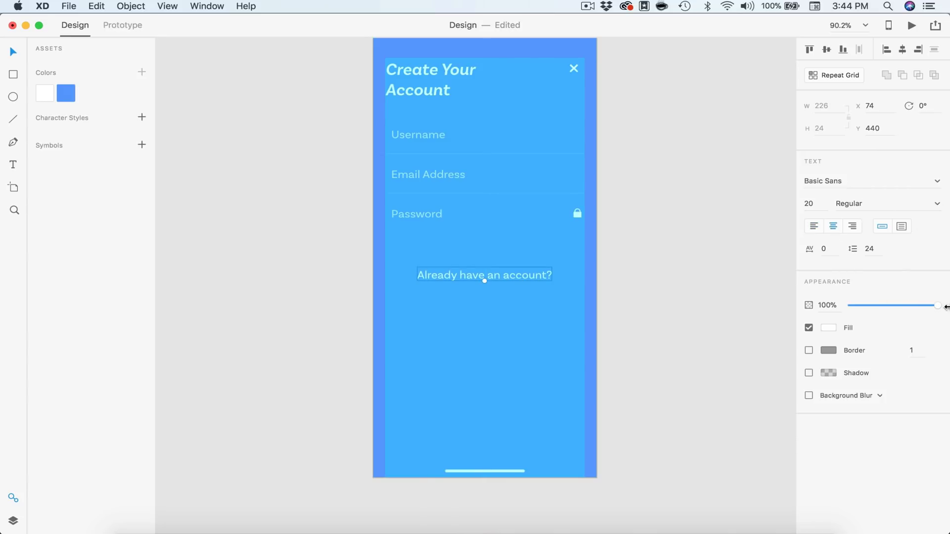
# Set the question text to font size 15 and nudge it into position.
pyautogui.click(814, 204)
pyautogui.write('15')
pyautogui.press('Return')
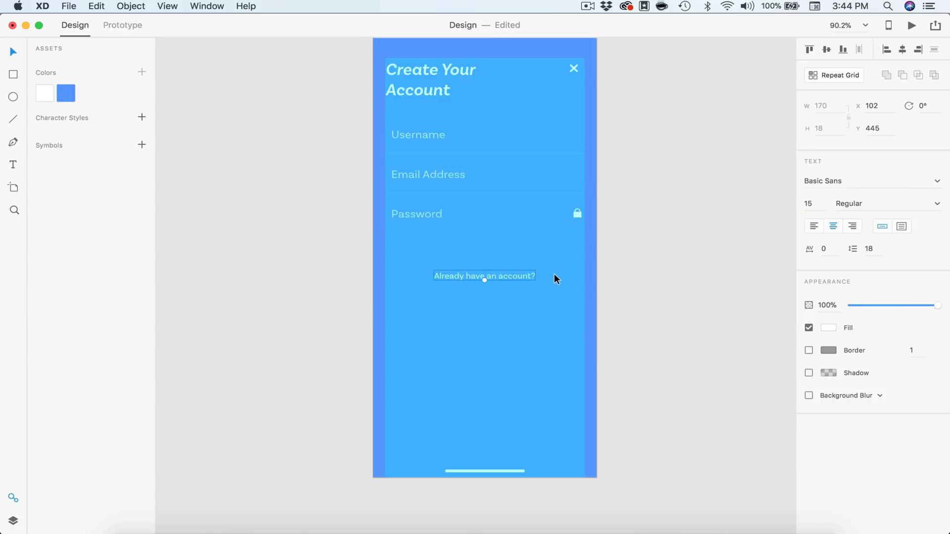
pyautogui.moveTo(500, 274); pyautogui.dragTo(499, 274)
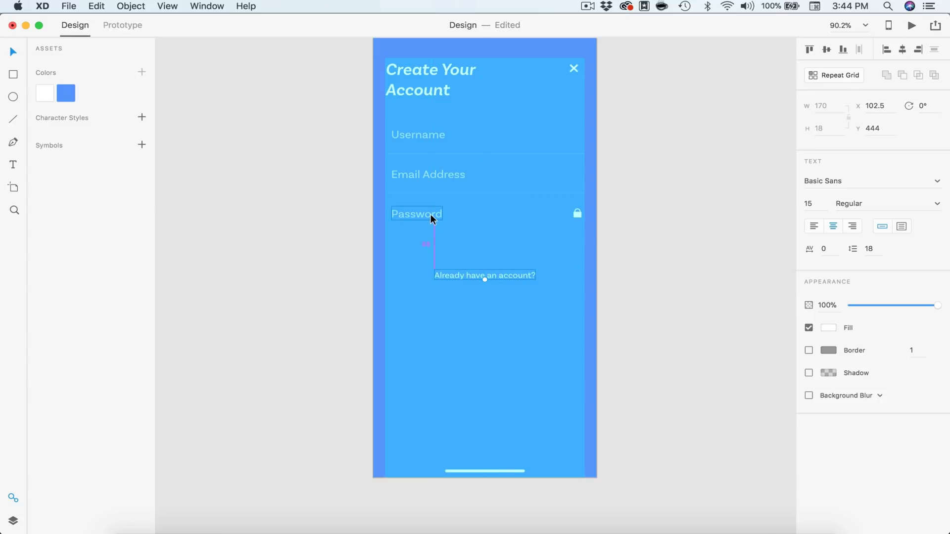
pyautogui.hotkey('shift', 'Down')
pyautogui.hotkey('shift', 'Down')
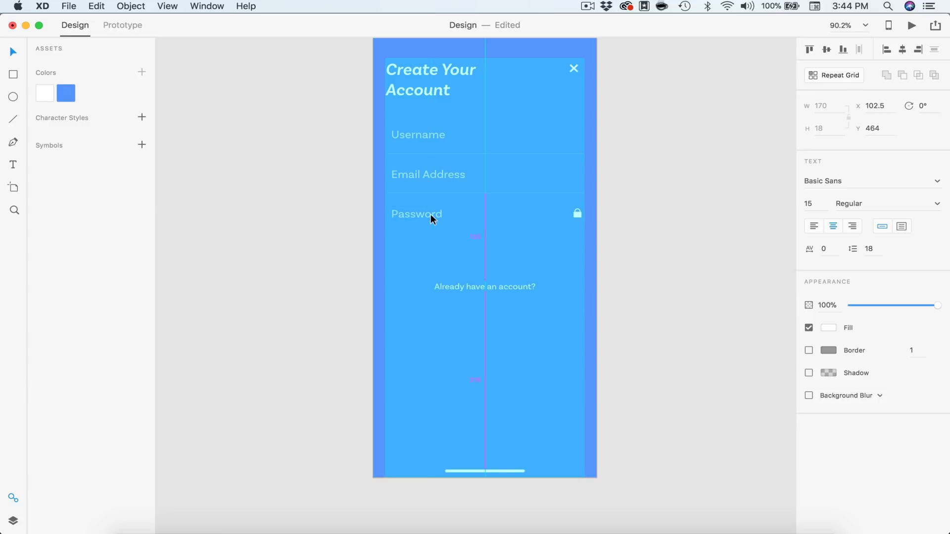
pyautogui.hotkey('shift', 'Up')
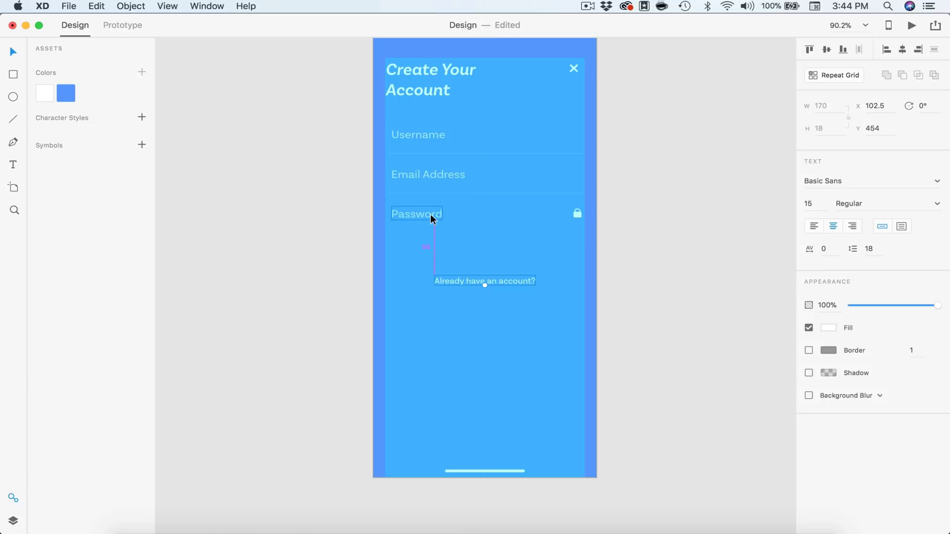
pyautogui.press('Up')
pyautogui.press('Up')
pyautogui.press('Up')
pyautogui.press('Up')
pyautogui.press('Up')
pyautogui.press('Up')
pyautogui.press('Up')
pyautogui.press('Up')
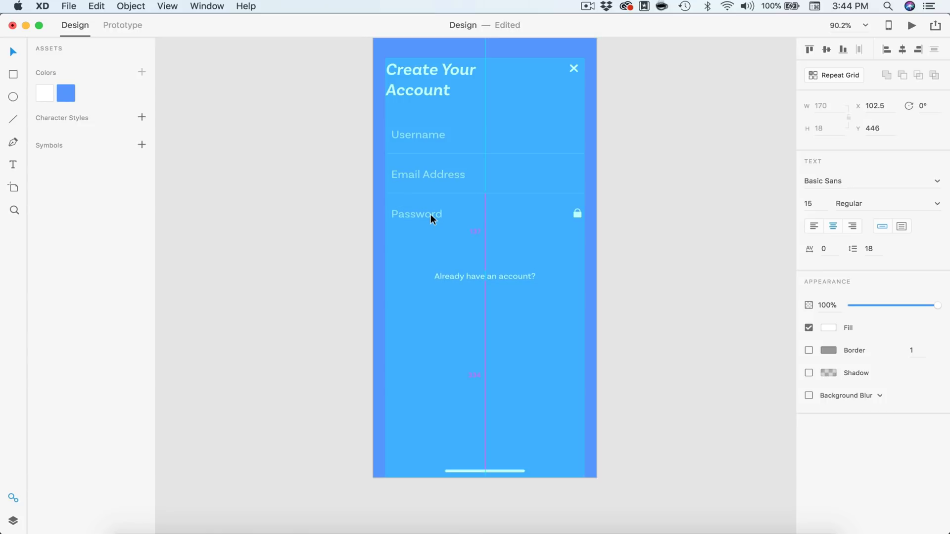
pyautogui.scroll(3, 571, 325)
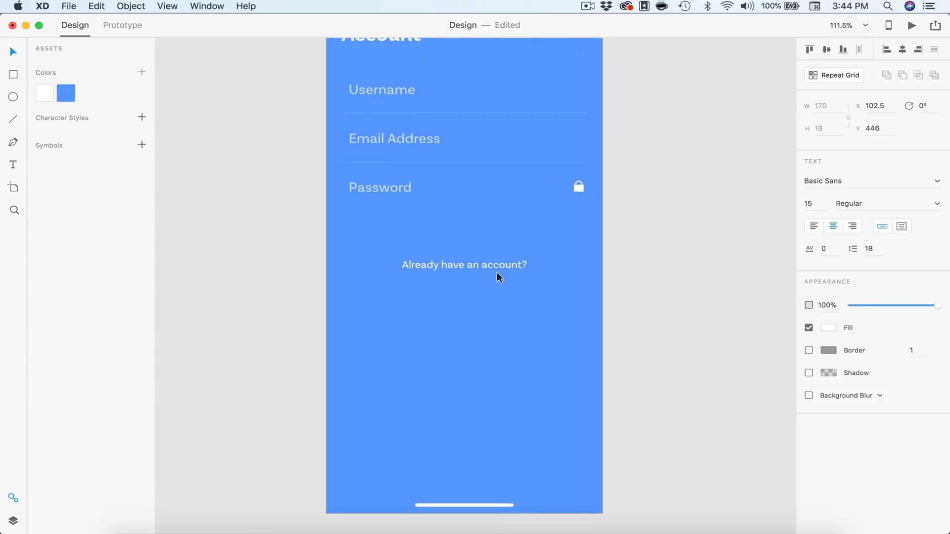
# Duplicate the question text just below itself and reword the copy to 'Log in'.
pyautogui.click(497, 272)
pyautogui.click(901, 48)
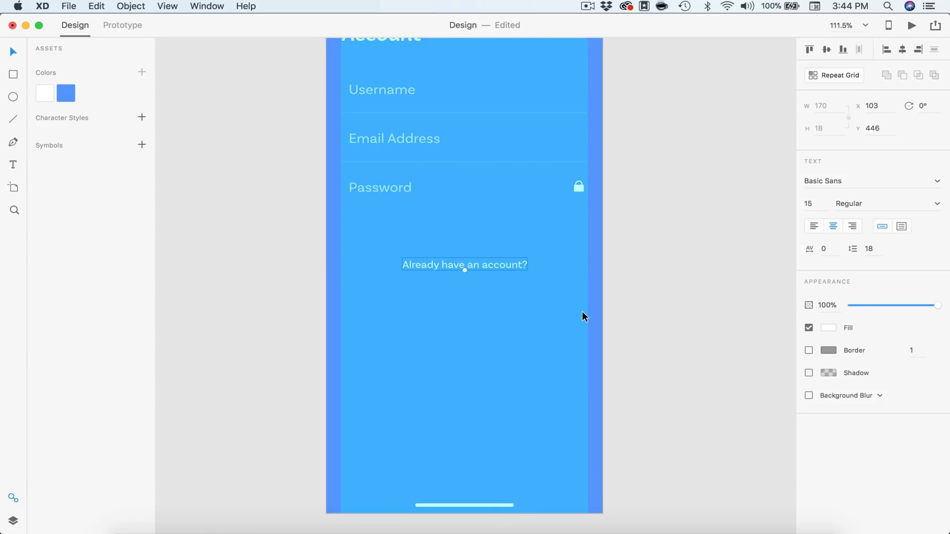
pyautogui.moveTo(471, 263); pyautogui.dragTo(470, 286)
pyautogui.doubleClick(470, 286)
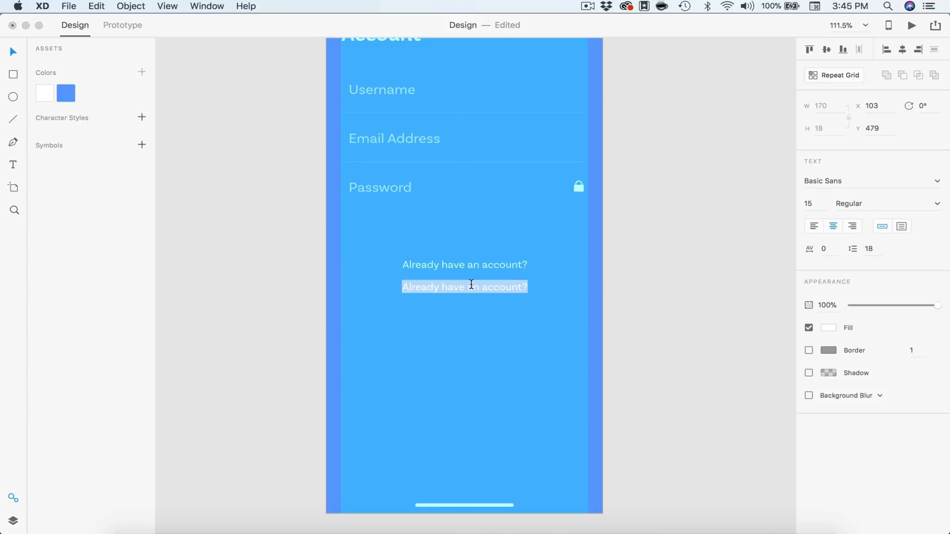
pyautogui.write('Log in')
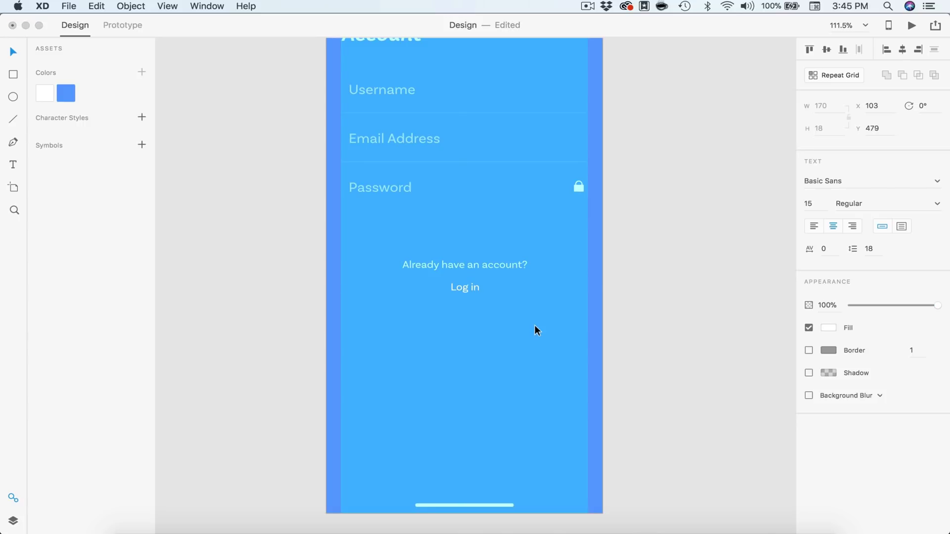
pyautogui.press('Escape')
# Make 'Log in' bold and centre it just beneath the question text.
pyautogui.click(880, 203)
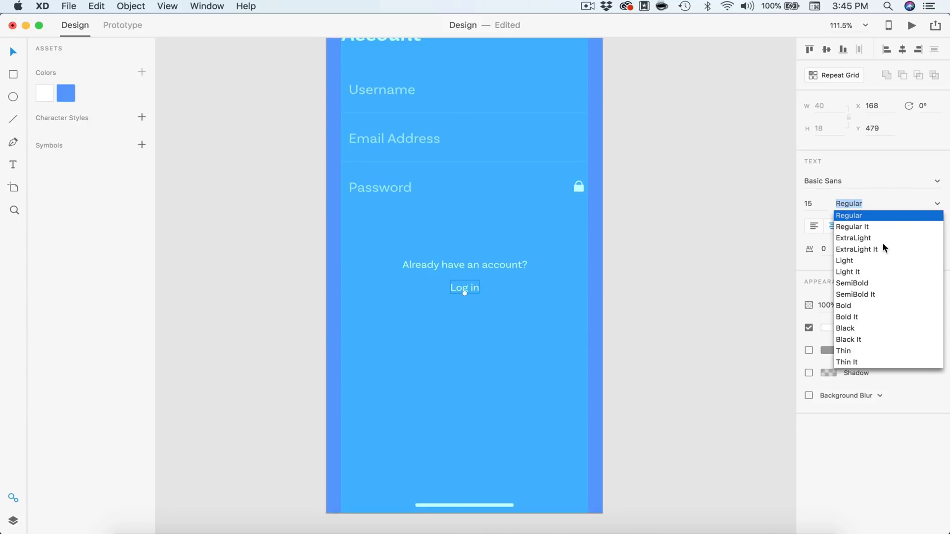
pyautogui.click(843, 305)
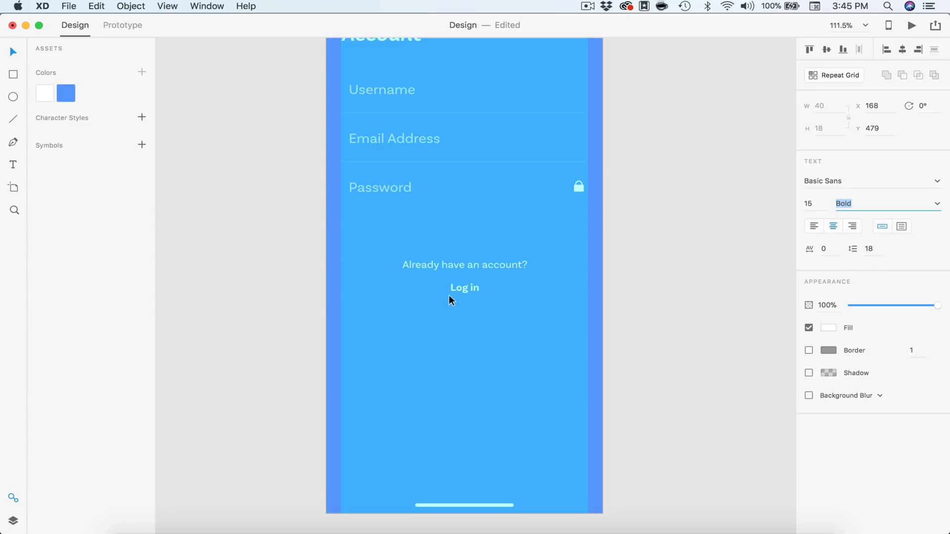
pyautogui.moveTo(449, 296); pyautogui.dragTo(462, 280)
pyautogui.hotkey('shift', 'Down')
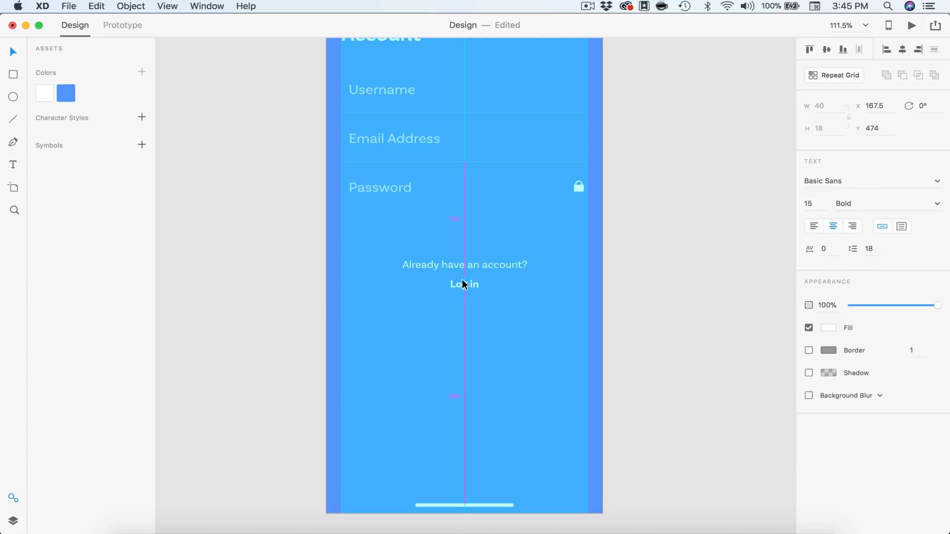
pyautogui.press('Up')
pyautogui.press('Up')
pyautogui.press('Up')
pyautogui.click(738, 323)
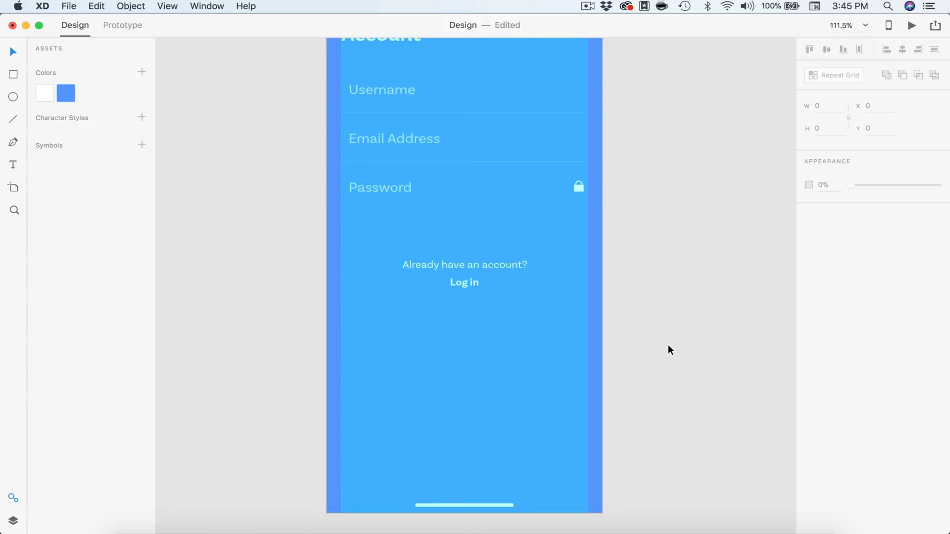
pyautogui.press('super+0')
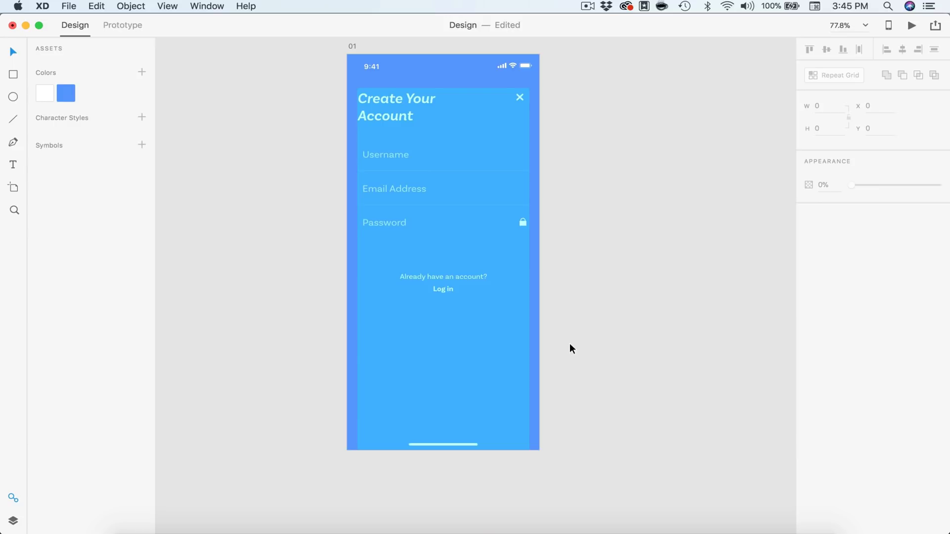
# Draw a wide rectangle with height 45, corner radius 1000 and no border.
pyautogui.click(13, 75)
pyautogui.moveTo(356, 346); pyautogui.dragTo(530, 369)
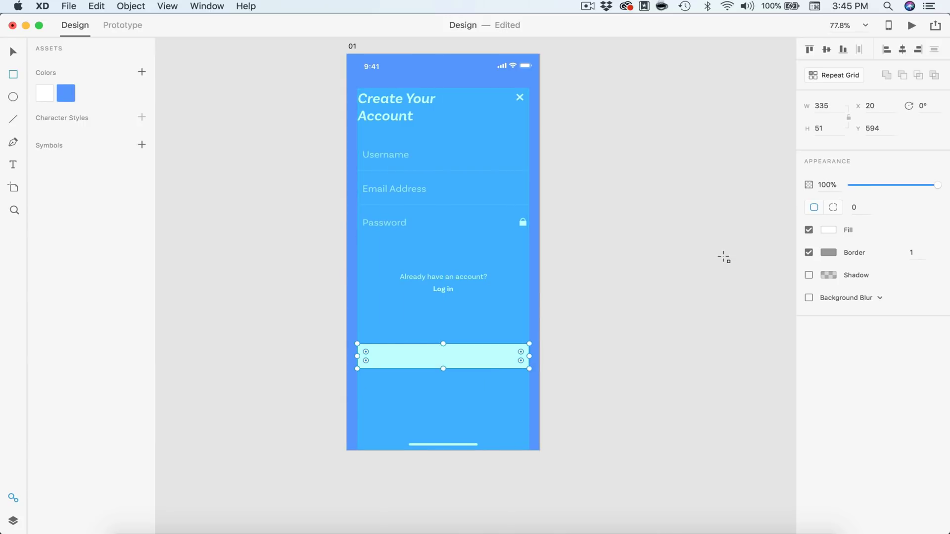
pyautogui.click(828, 129)
pyautogui.write('45')
pyautogui.press('Return')
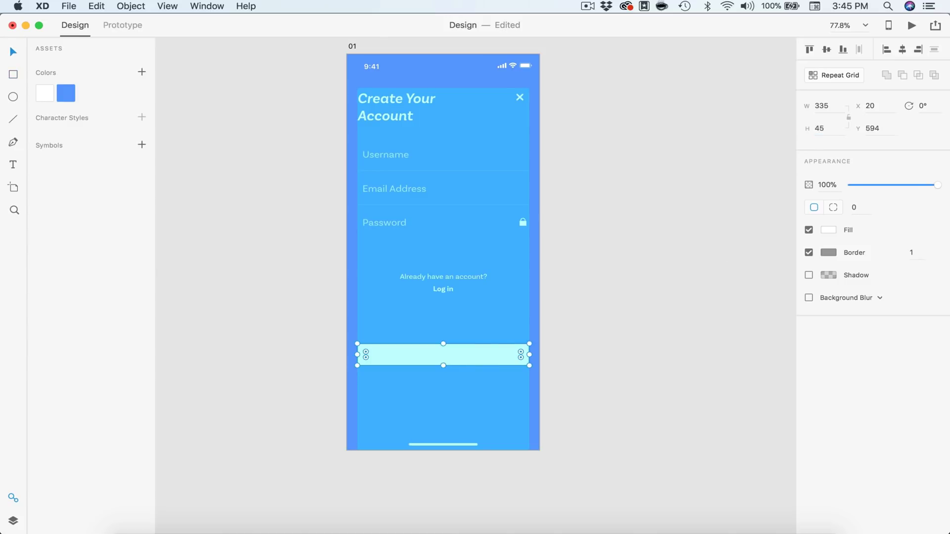
pyautogui.click(860, 208)
pyautogui.write('1000')
pyautogui.press('Return')
pyautogui.click(809, 252)
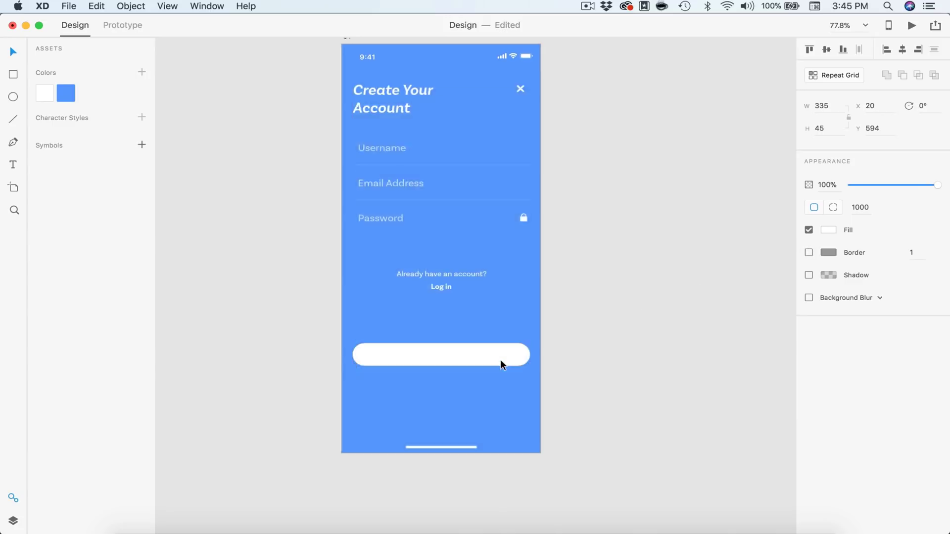
# Turn off the artboard's layout grid and move the pill near the artboard bottom.
pyautogui.scroll(3, 500, 362)
pyautogui.click(494, 293)
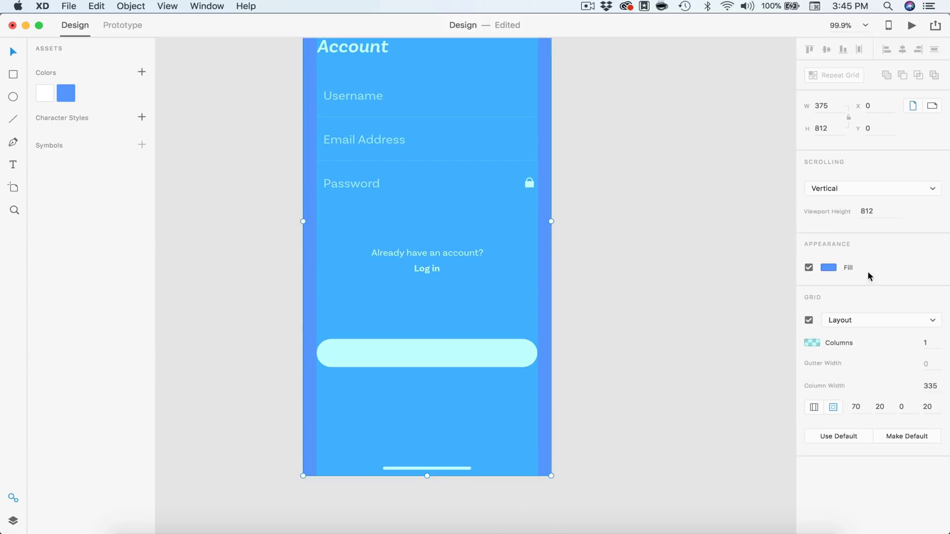
pyautogui.click(808, 320)
pyautogui.scroll(-2, 640, 302)
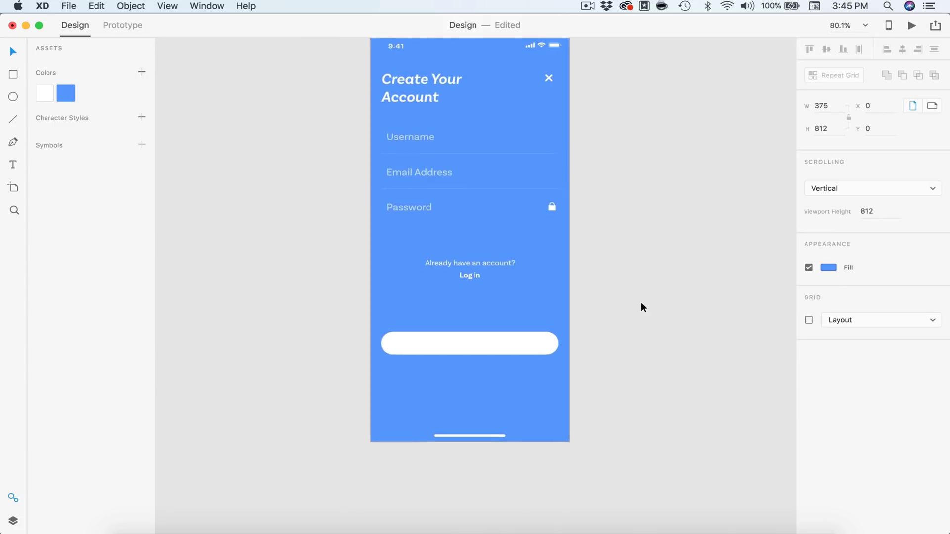
pyautogui.click(482, 339)
pyautogui.moveTo(491, 340); pyautogui.dragTo(491, 425)
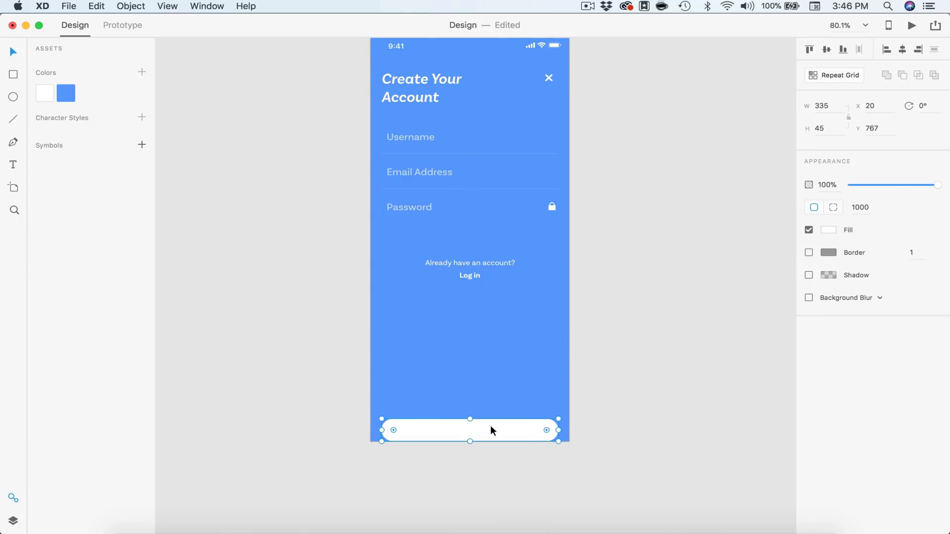
pyautogui.hotkey('shift', 'Up')
pyautogui.hotkey('shift', 'Up')
pyautogui.hotkey('shift', 'Up')
pyautogui.hotkey('shift', 'Up')
pyautogui.hotkey('shift', 'Up')
pyautogui.hotkey('shift', 'Up')
pyautogui.hotkey('shift', 'Up')
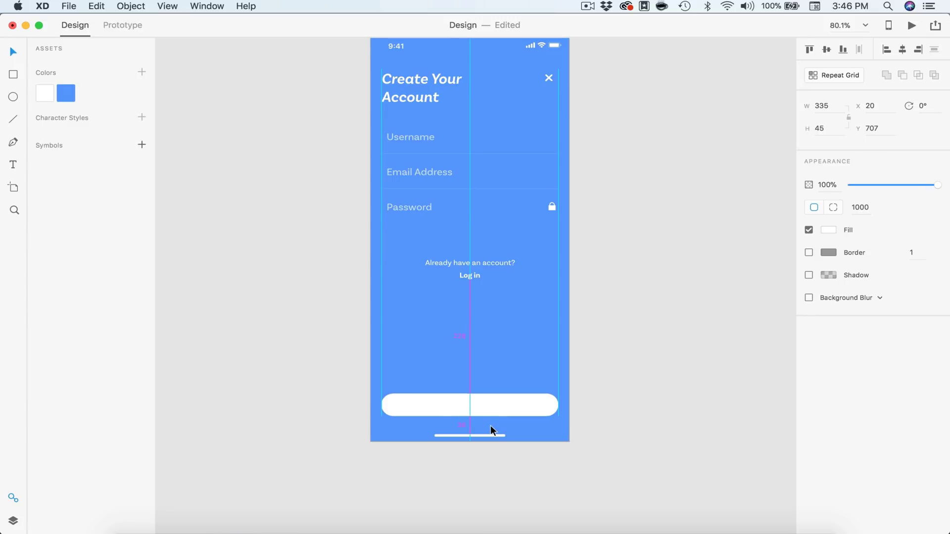
pyautogui.press('Up')
pyautogui.press('Up')
pyautogui.press('Up')
pyautogui.press('Up')
pyautogui.press('Up')
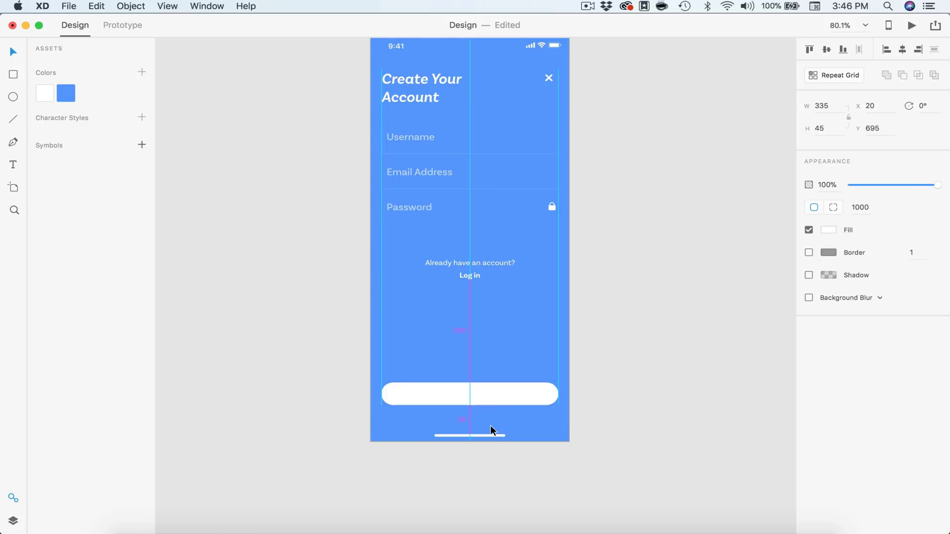
pyautogui.scroll(3, 469, 198)
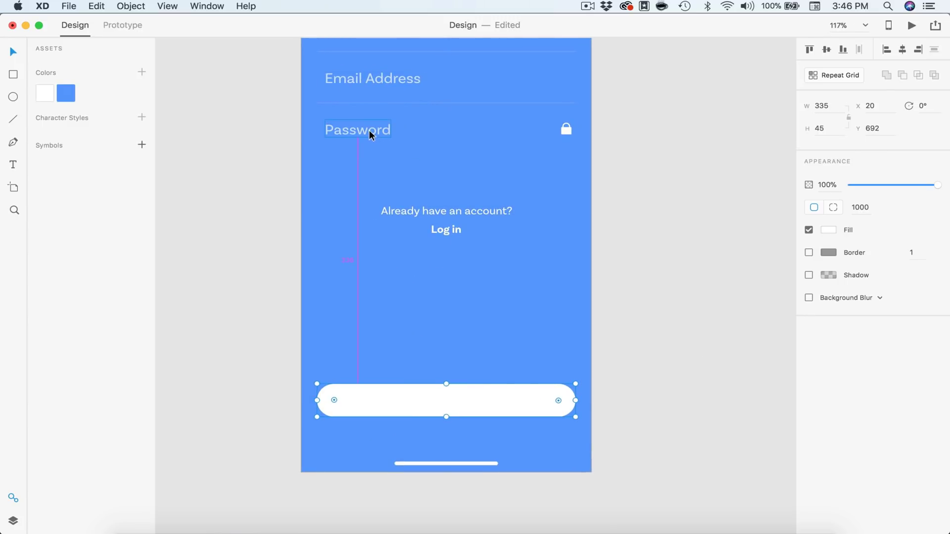
# Copy the Password label onto the button, bring it in front, blue, fully opaque and centre-aligned.
pyautogui.keyDown('alt'); pyautogui.moveTo(369, 130); pyautogui.dragTo(456, 404); pyautogui.keyUp('alt')
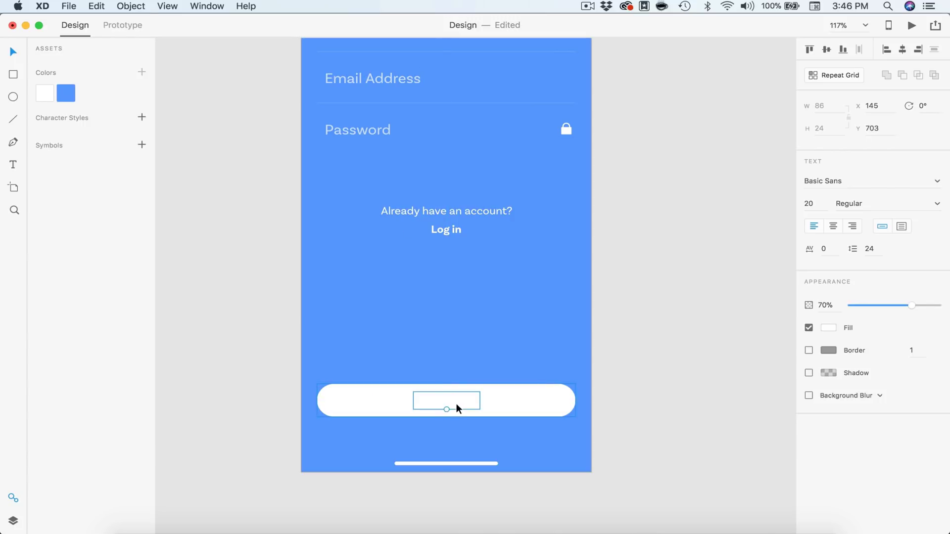
pyautogui.press('super+shift+bracketright')
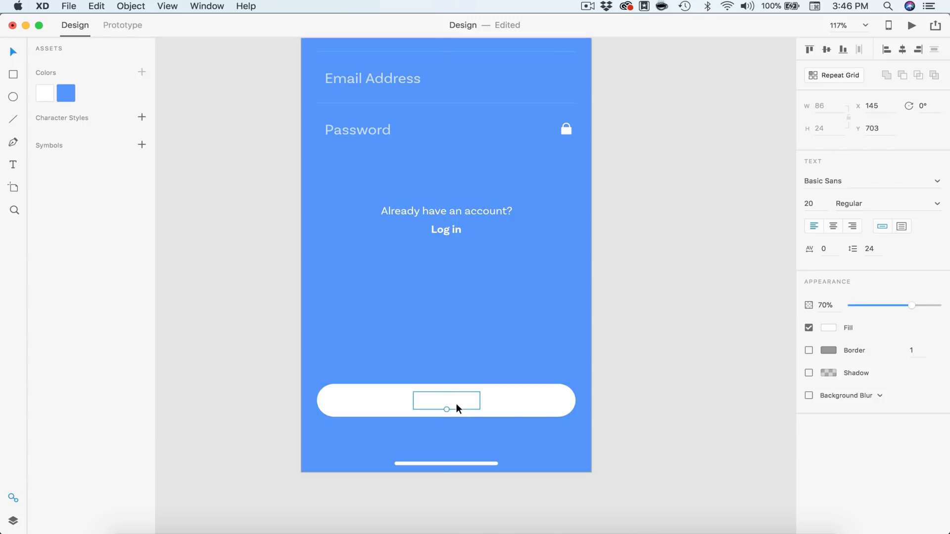
pyautogui.click(64, 96)
pyautogui.moveTo(908, 307); pyautogui.dragTo(945, 307)
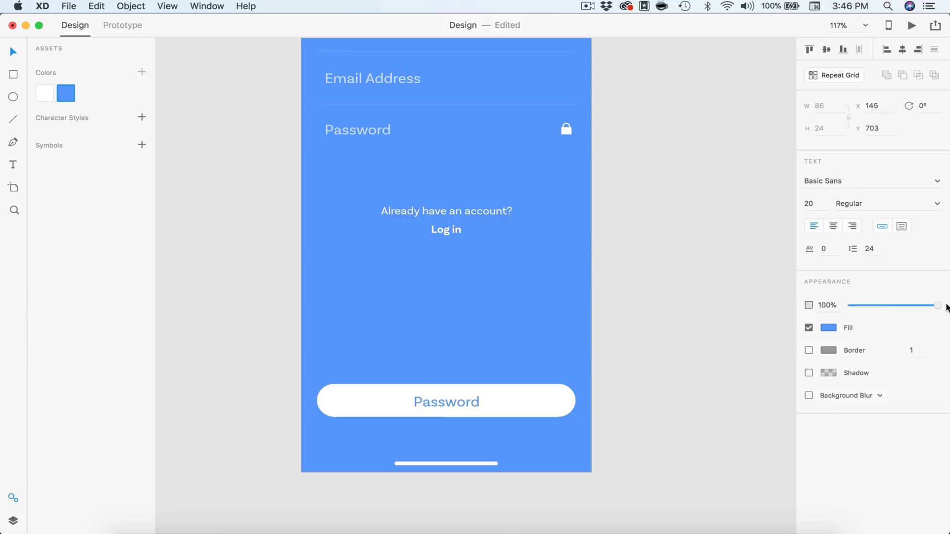
pyautogui.click(833, 229)
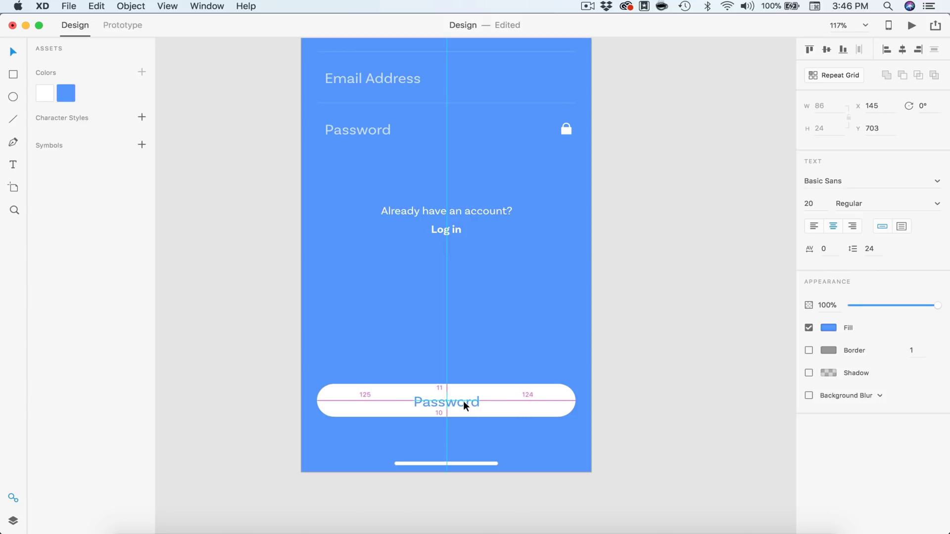
pyautogui.keyDown('shift'); pyautogui.click(526, 404); pyautogui.keyUp('shift')
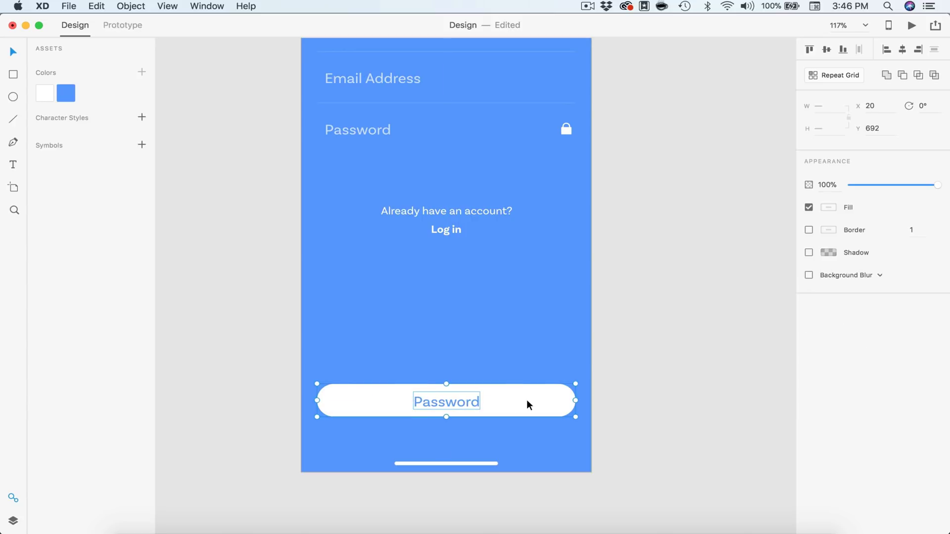
# Change the button label to 'Next' in the Regular It italic weight.
pyautogui.doubleClick(444, 398)
pyautogui.write('Next')
pyautogui.doubleClick(461, 396)
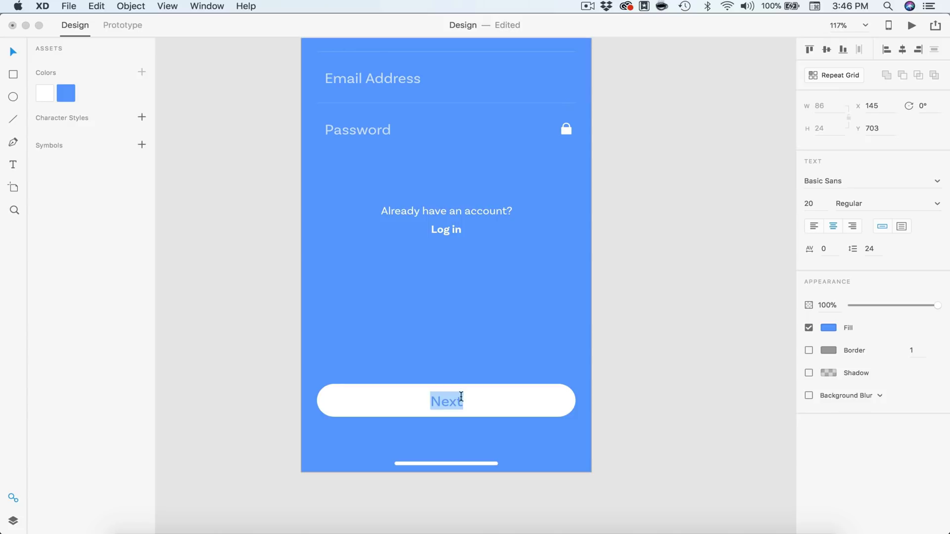
pyautogui.click(935, 205)
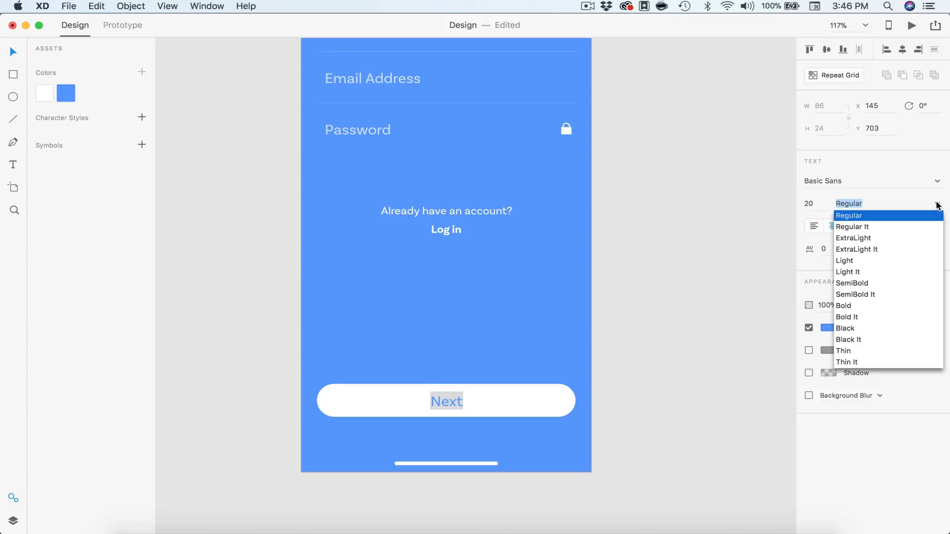
pyautogui.click(875, 227)
pyautogui.click(170, 131)
pyautogui.scroll(-5, 543, 343)
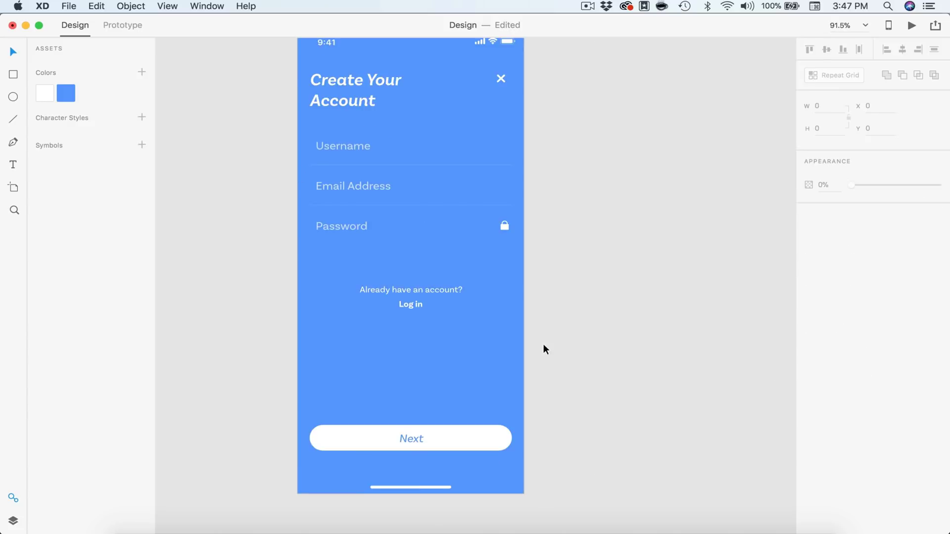
pyautogui.scroll(-1, 543, 349)
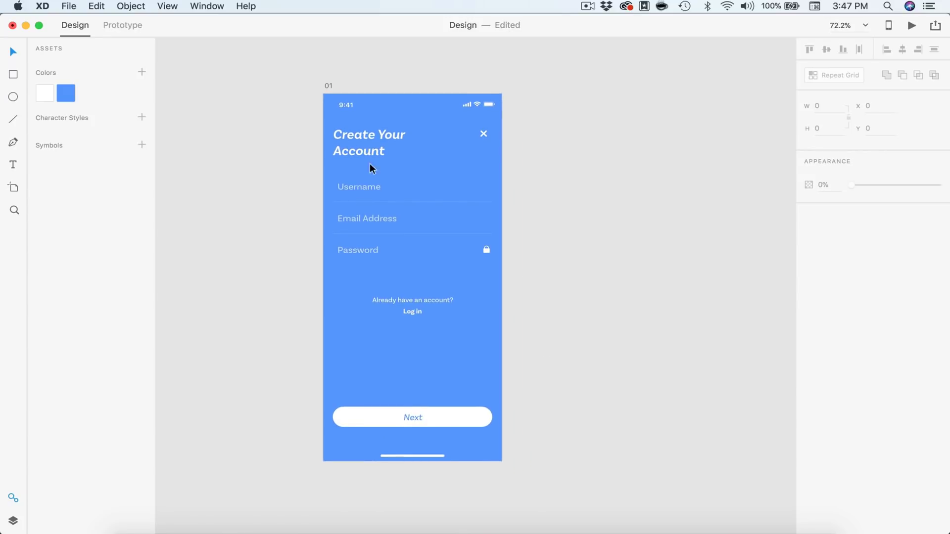
# Duplicate artboard 01, name the copy '02', and save the document.
pyautogui.click(328, 84)
pyautogui.press('super+d')
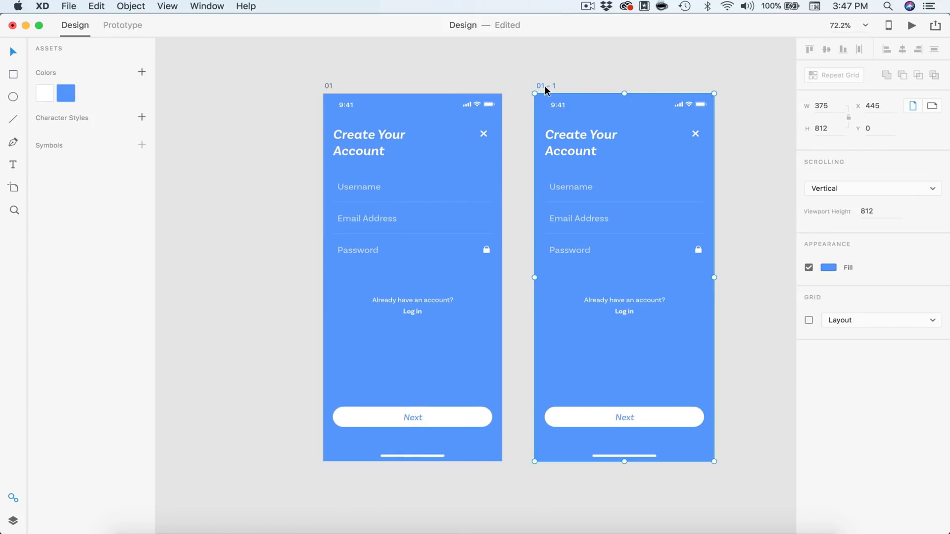
pyautogui.doubleClick(545, 86)
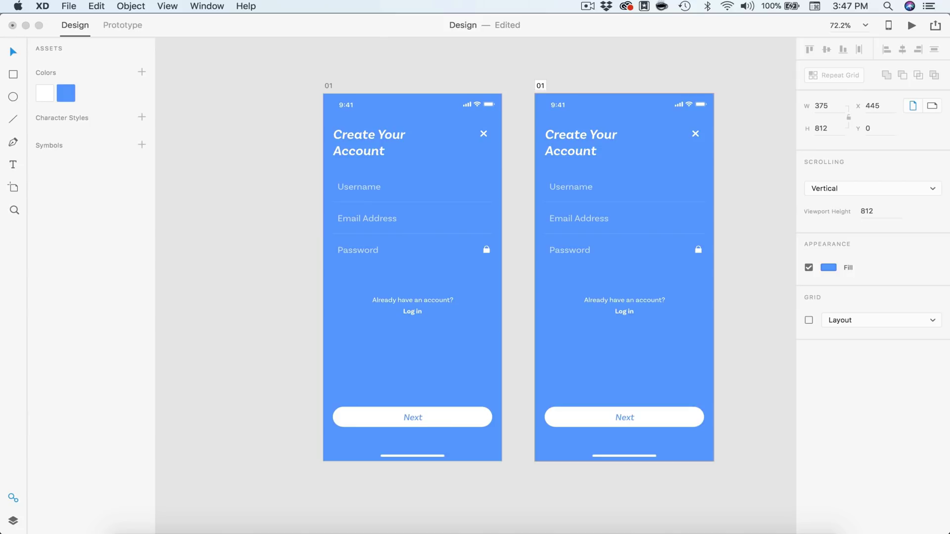
pyautogui.write('02')
pyautogui.press('Return')
pyautogui.hscroll(5, 648, 76)
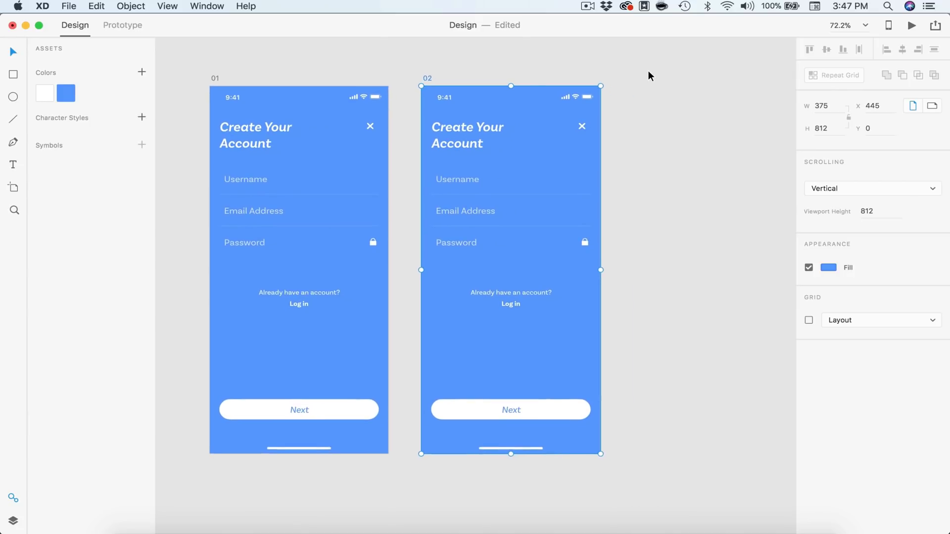
pyautogui.press('super+s')
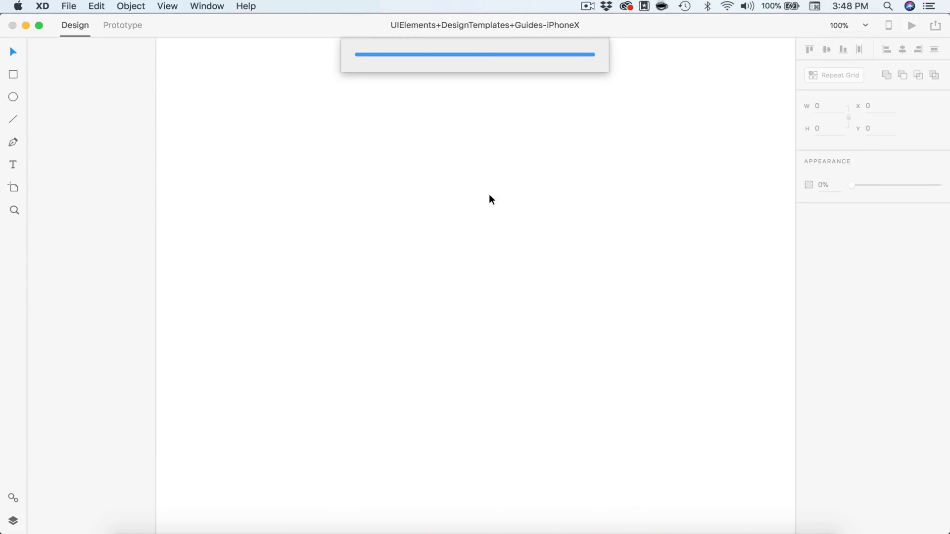
# Select the dark keyboard screen in the iPhone X UI kit, then close the kit.
pyautogui.scroll(-5, 489, 194)
pyautogui.hscroll(-2, 489, 194)
pyautogui.scroll(8, 377, 220)
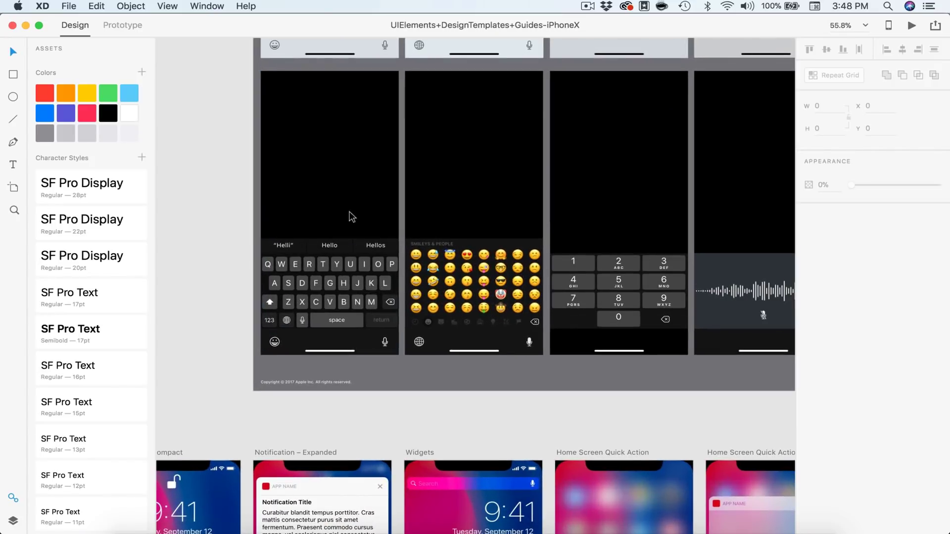
pyautogui.click(352, 188)
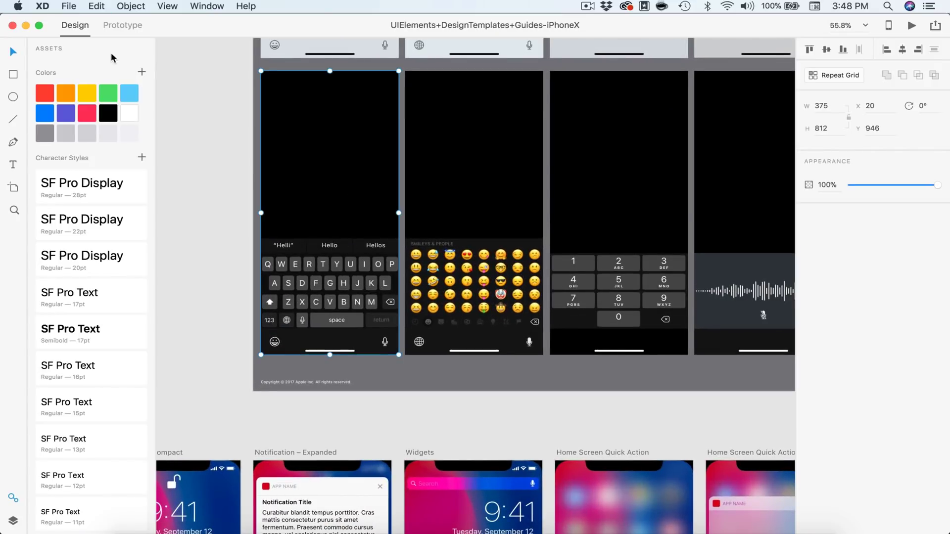
pyautogui.click(14, 27)
# Paste the dark keyboard and place it to the right of artboard 02.
pyautogui.press('super+v')
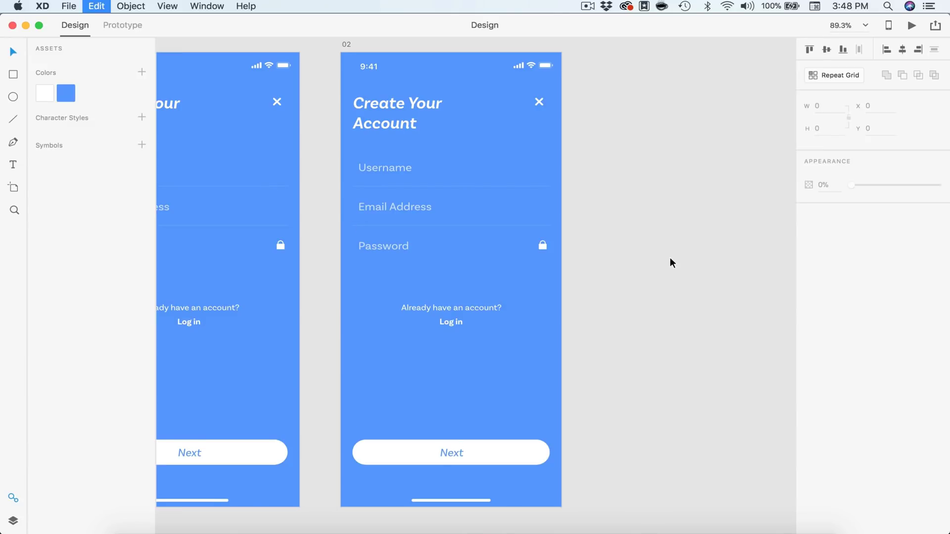
pyautogui.press('super+0')
pyautogui.moveTo(562, 248); pyautogui.dragTo(684, 247)
pyautogui.hscroll(5, 684, 248)
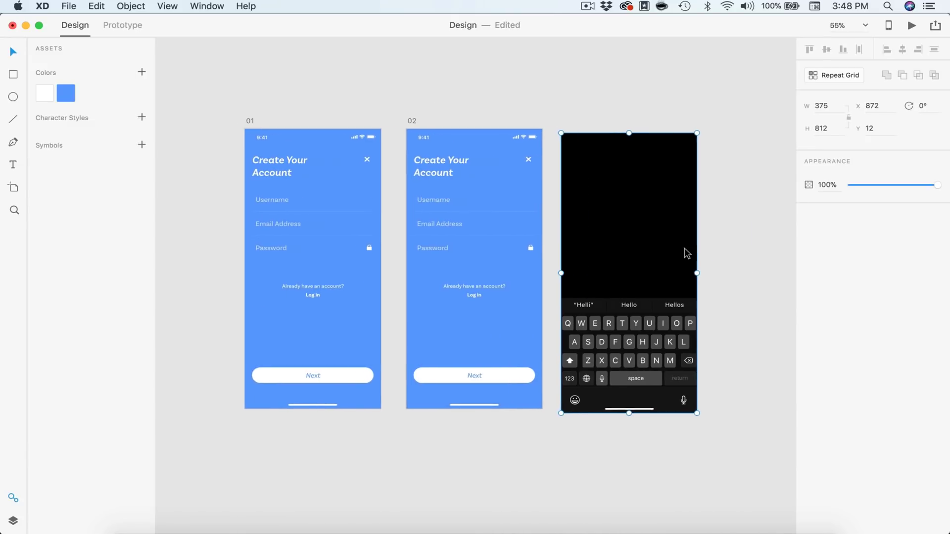
pyautogui.click(676, 301)
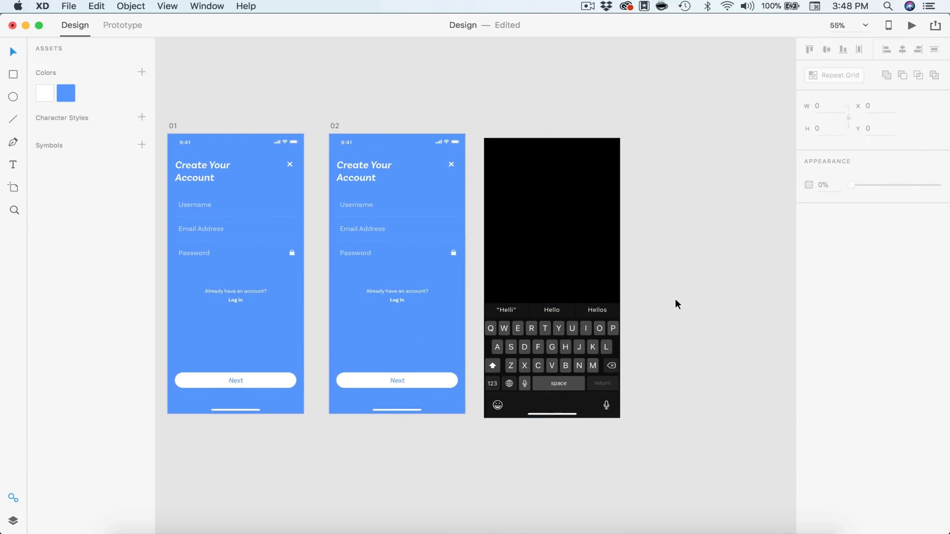
pyautogui.doubleClick(589, 282)
pyautogui.press('Delete')
pyautogui.press('super+z')
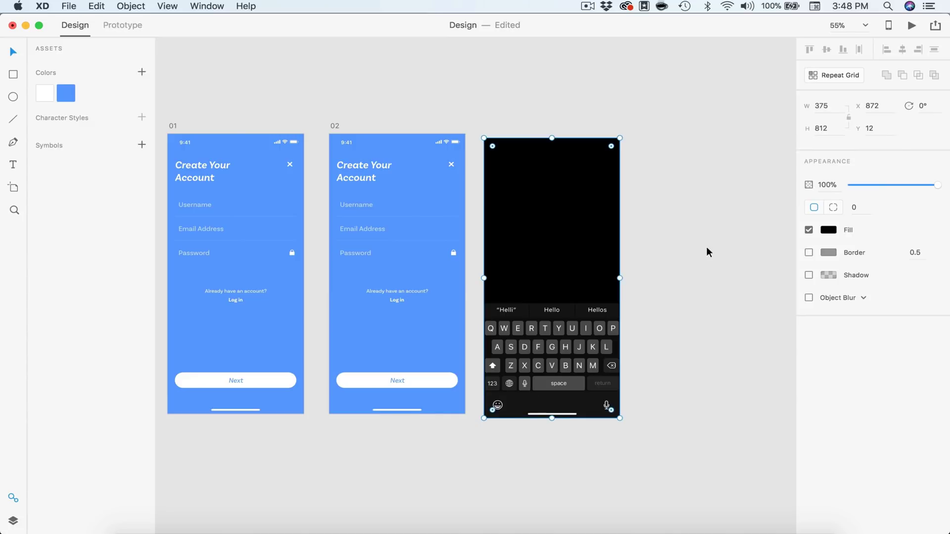
pyautogui.scroll(-2, 675, 264)
pyautogui.hscroll(1, 676, 264)
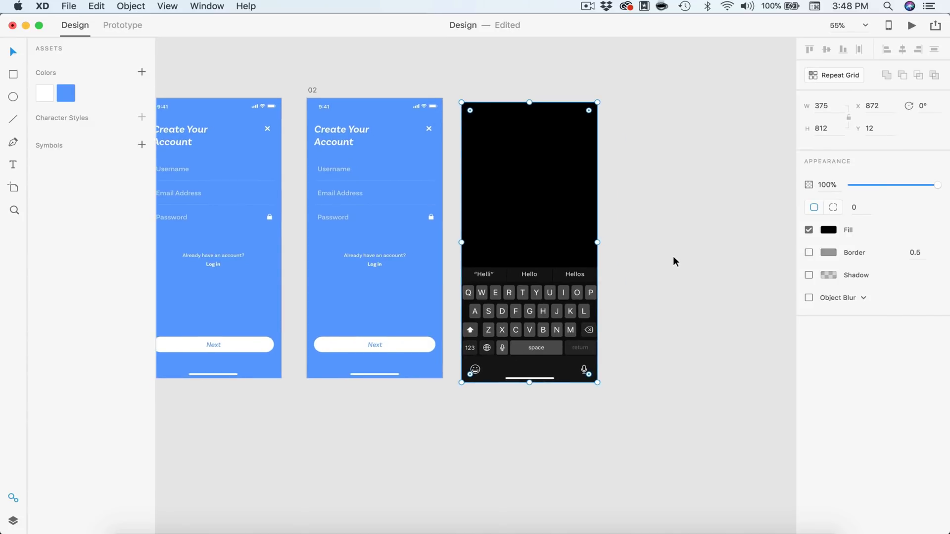
# Remove the keyboard's word-suggestion bar.
pyautogui.click(673, 256)
pyautogui.click(539, 273)
pyautogui.press('super+shift+bracketright')
pyautogui.press('Escape')
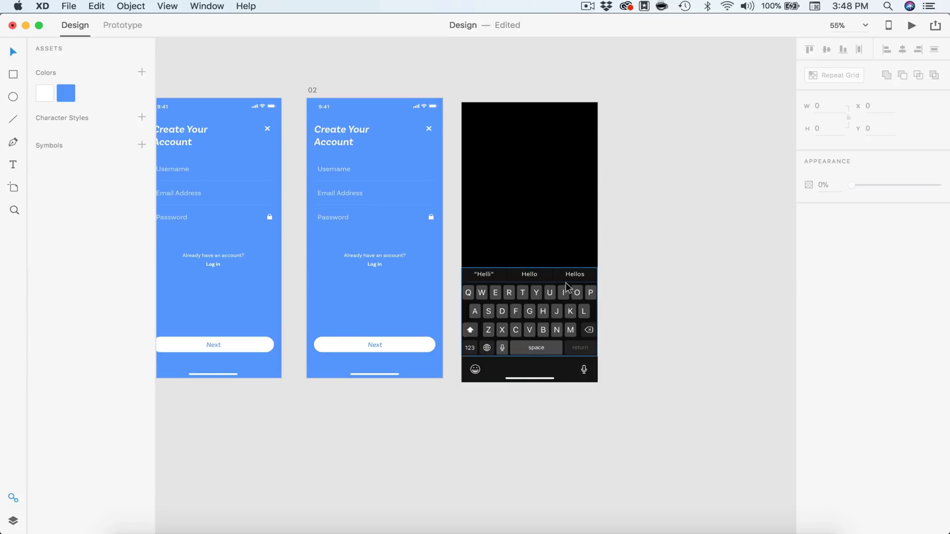
pyautogui.click(565, 281)
pyautogui.click(668, 300)
pyautogui.click(567, 281)
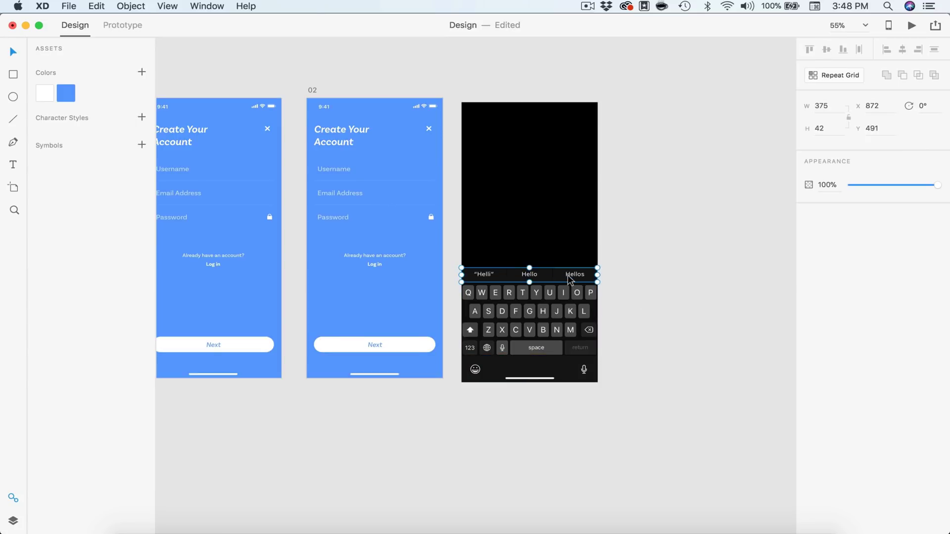
pyautogui.press('Escape')
# Lower the black backdrop's top edge so the keyboard measures 375×291.
pyautogui.click(552, 181)
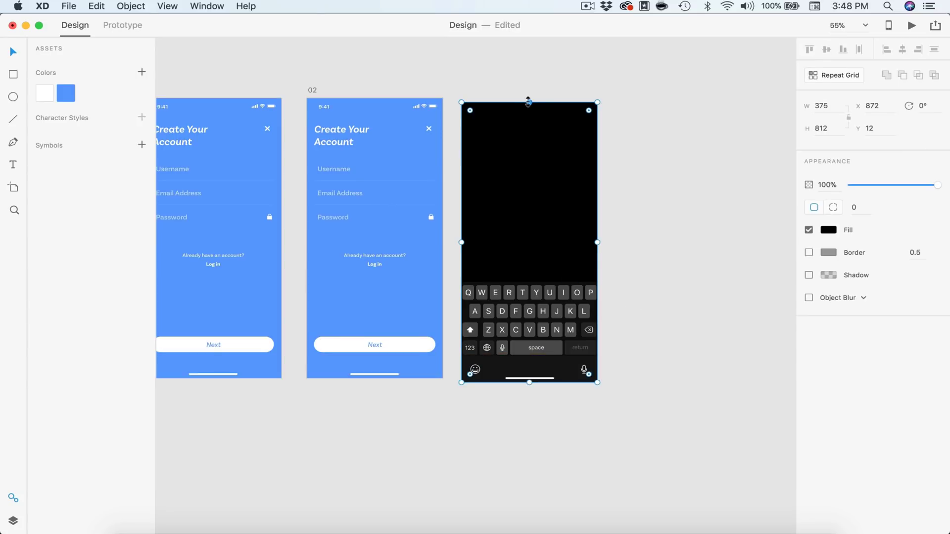
pyautogui.moveTo(529, 102); pyautogui.dragTo(528, 281)
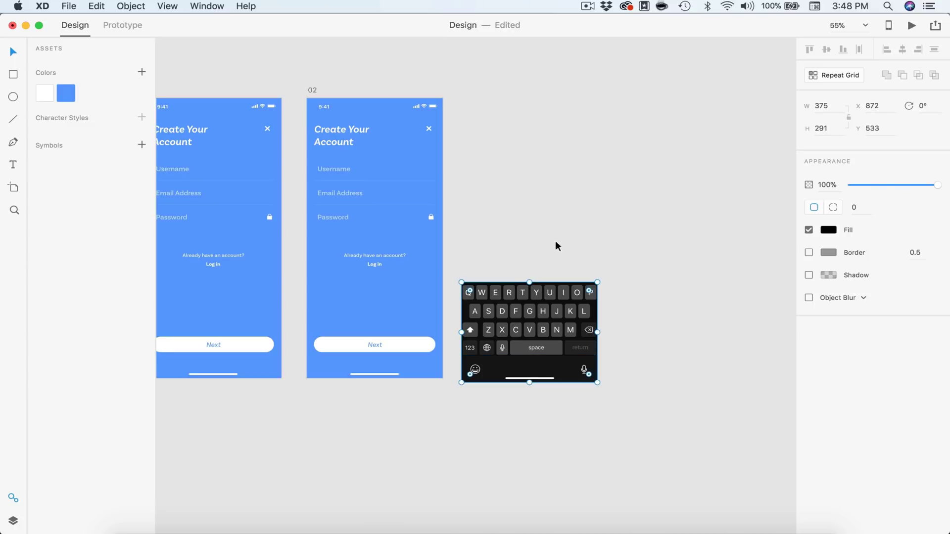
pyautogui.scroll(5, 557, 271)
pyautogui.click(557, 272)
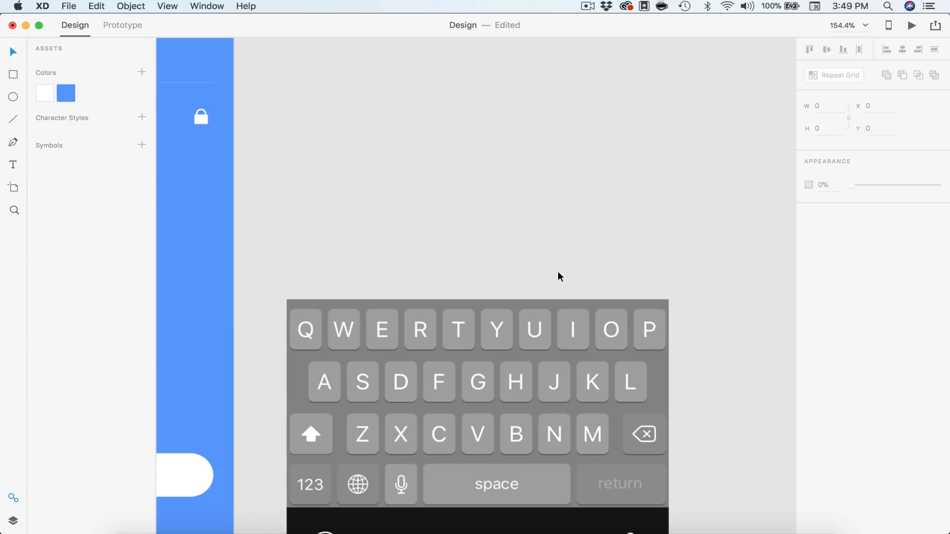
pyautogui.scroll(-2, 557, 273)
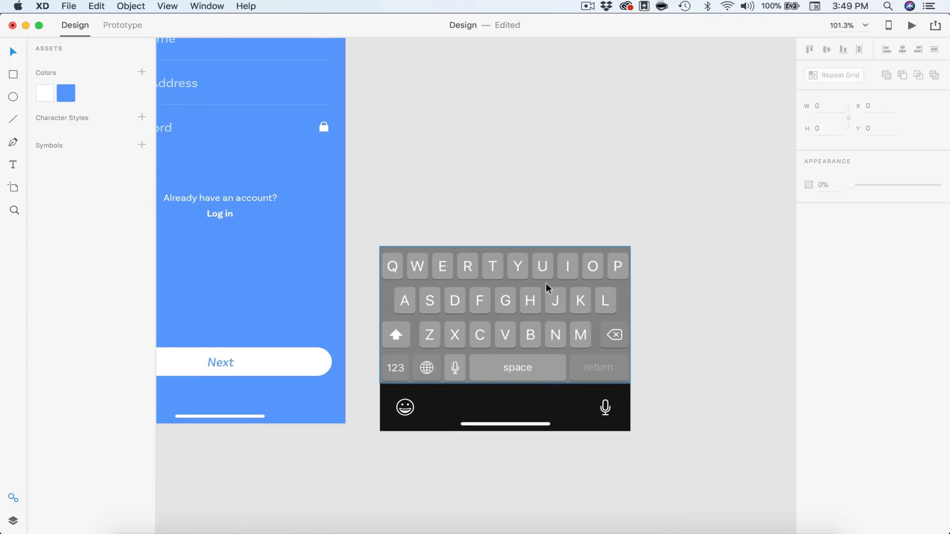
pyautogui.moveTo(471, 303); pyautogui.dragTo(286, 295)
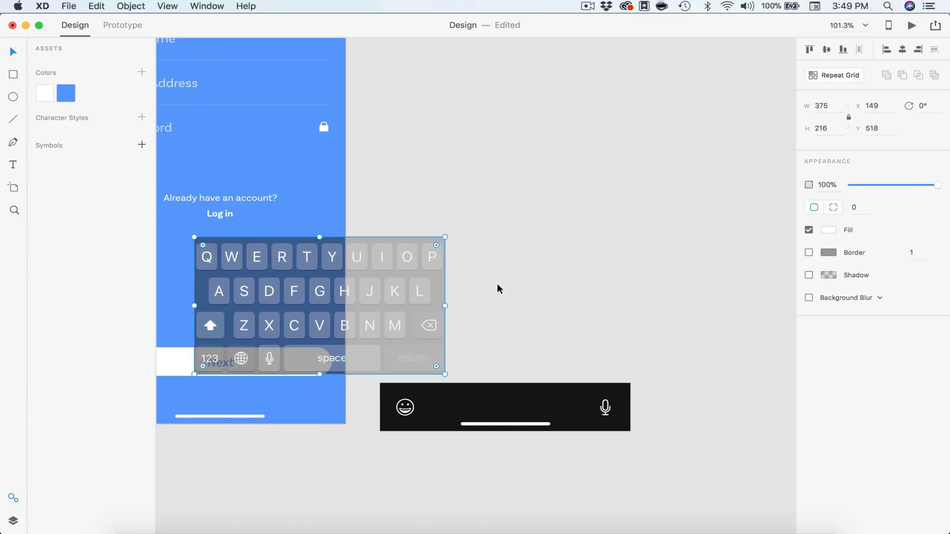
pyautogui.press('super+z')
pyautogui.press('super+z')
pyautogui.click(541, 212)
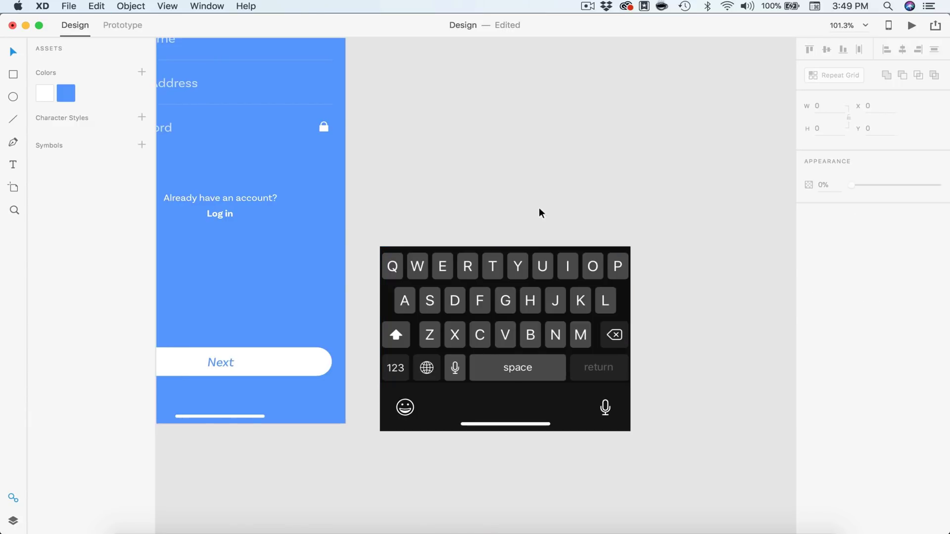
pyautogui.moveTo(651, 464); pyautogui.dragTo(401, 178)
pyautogui.click(508, 187)
pyautogui.press('super+0')
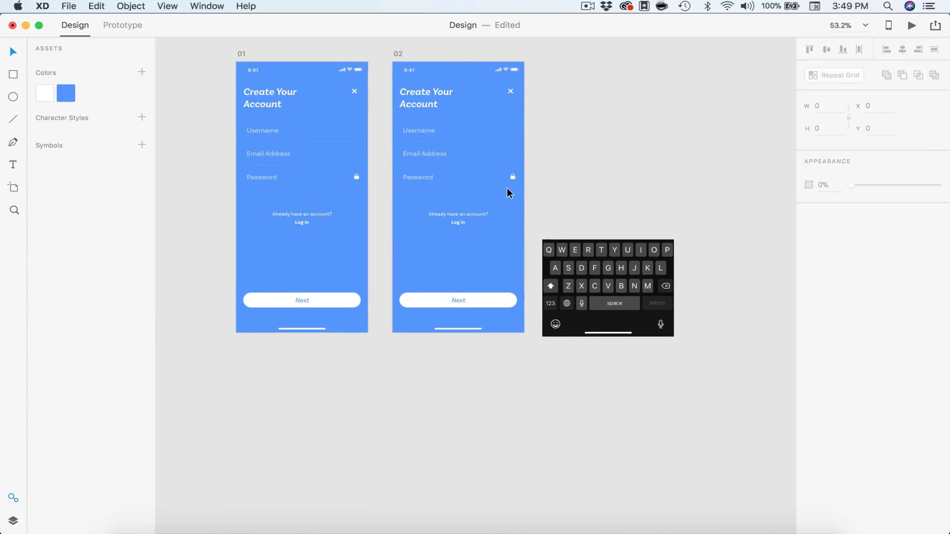
pyautogui.click(458, 329)
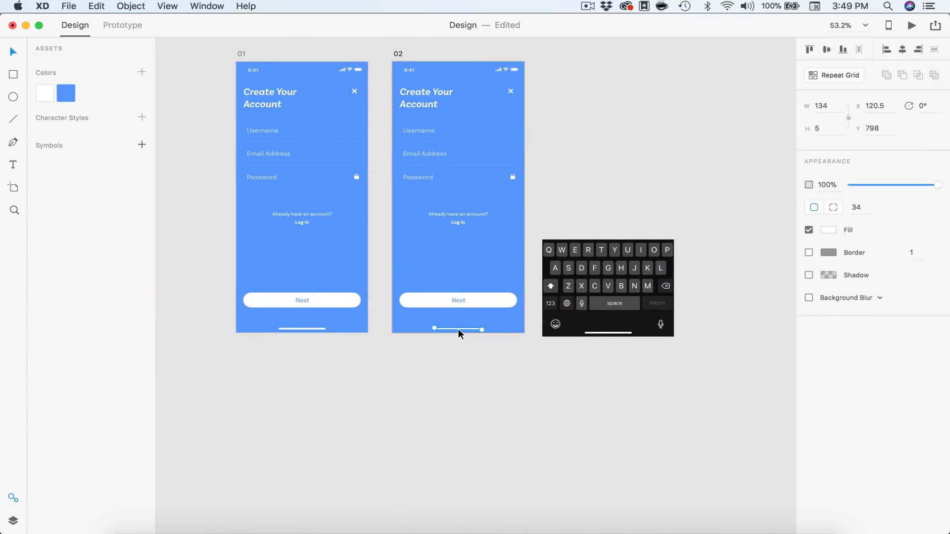
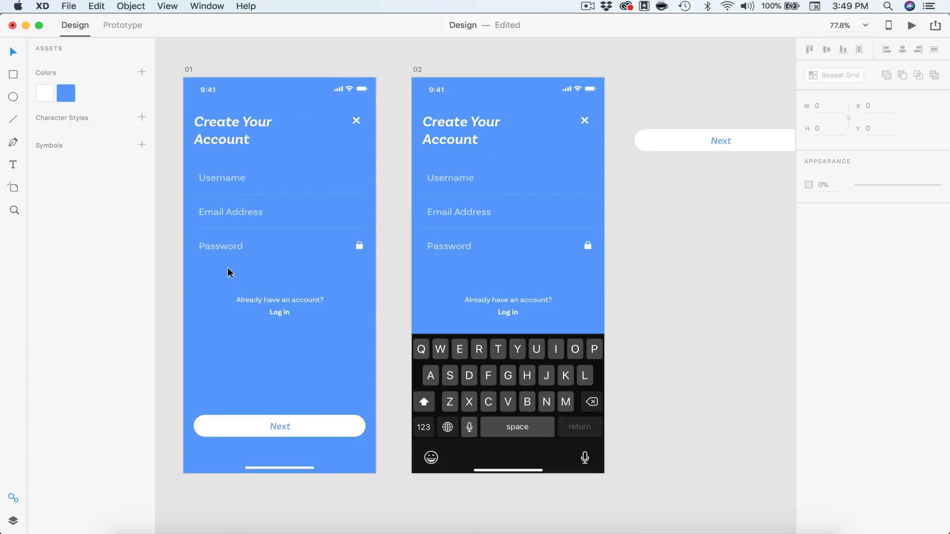
# Shrink the spare Next button's rectangle to 100 px wide and realign it behind the label.
pyautogui.scroll(-2, 517, 205)
pyautogui.hscroll(2, 518, 205)
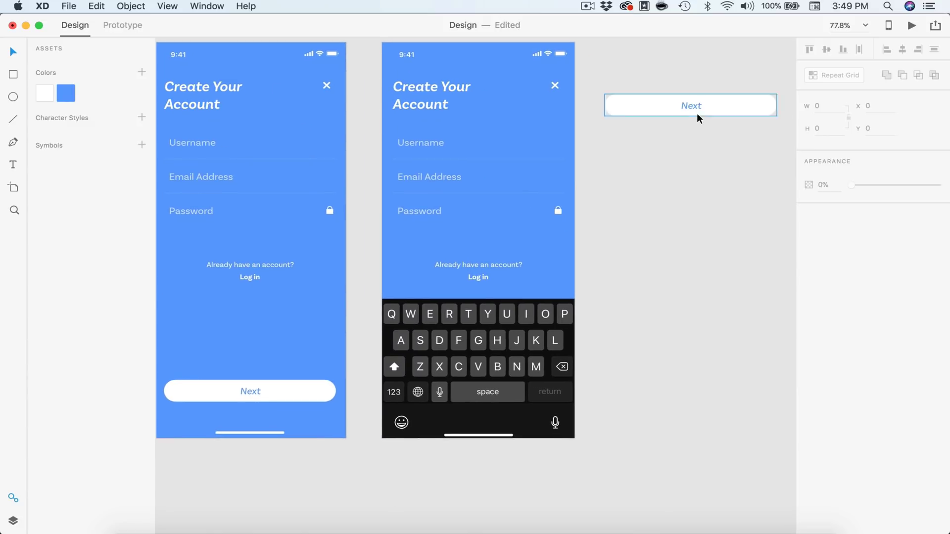
pyautogui.click(720, 102)
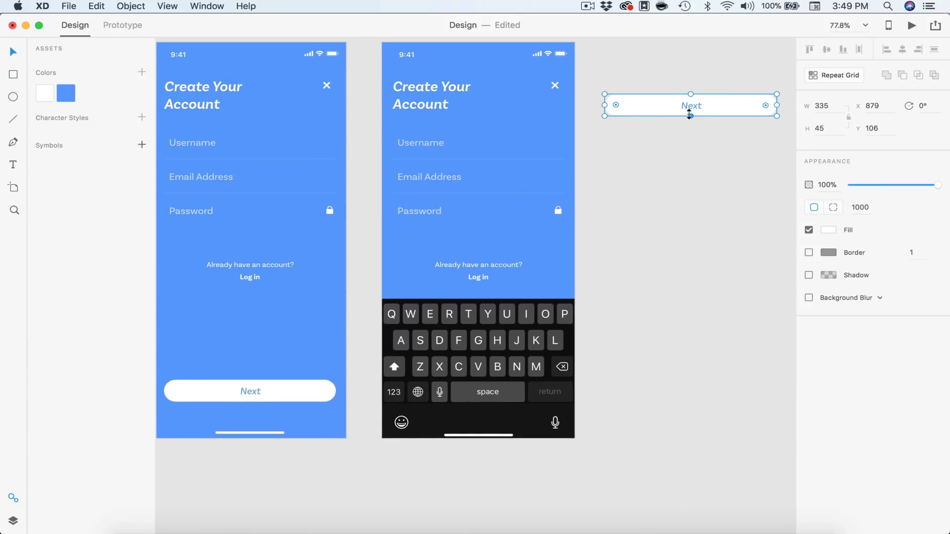
pyautogui.click(825, 105)
pyautogui.press('BackSpace')
pyautogui.press('Return')
pyautogui.moveTo(633, 109); pyautogui.dragTo(652, 59)
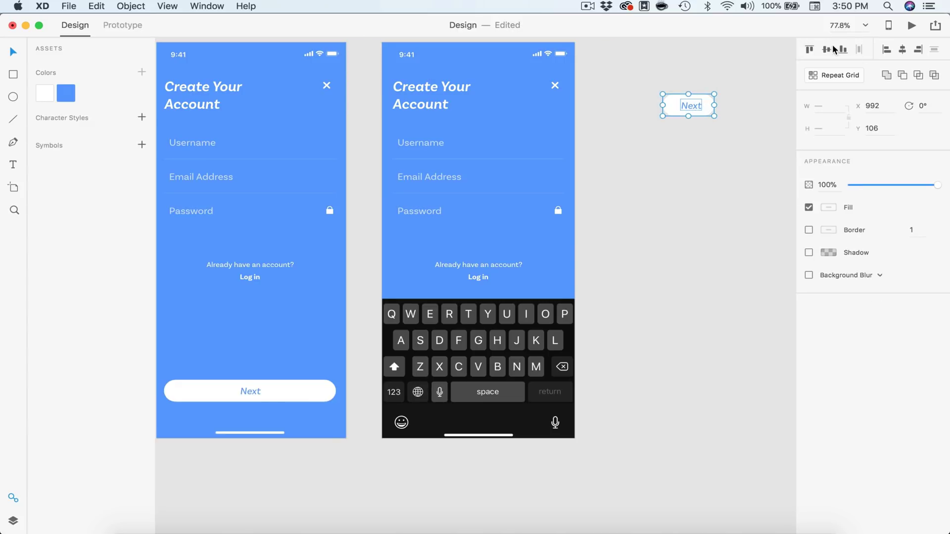
# Group the Next rectangle and label, and place the button on screen 02 just above the keyboard.
pyautogui.click(703, 104)
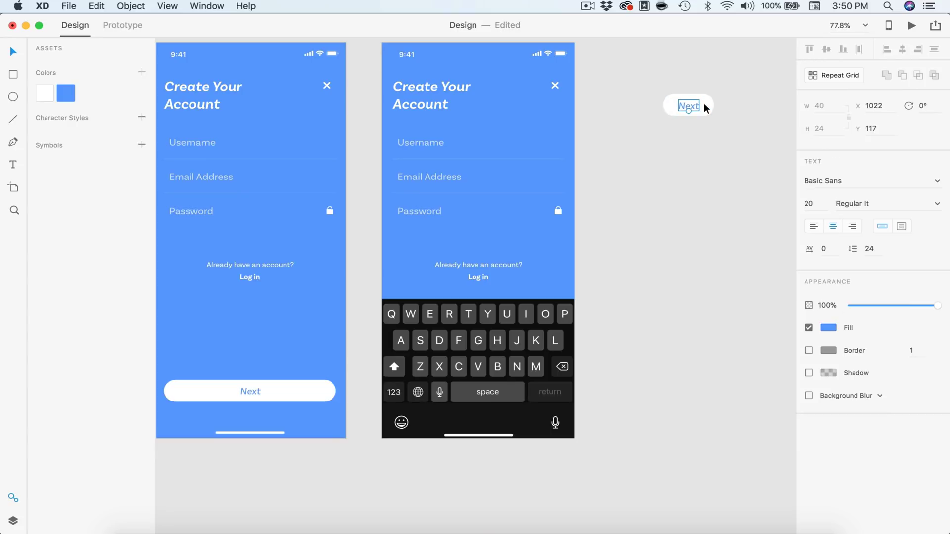
pyautogui.moveTo(702, 123); pyautogui.dragTo(652, 90)
pyautogui.press('super+g')
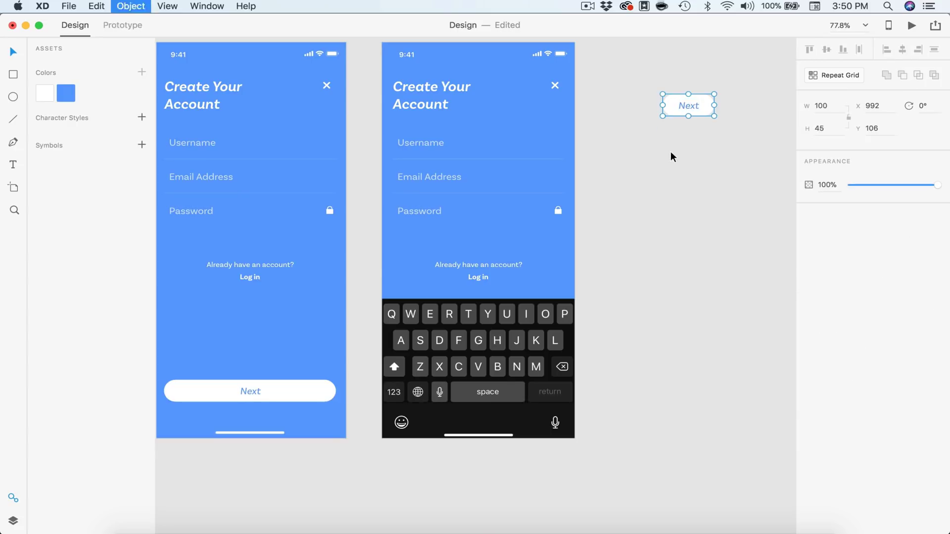
pyautogui.click(673, 148)
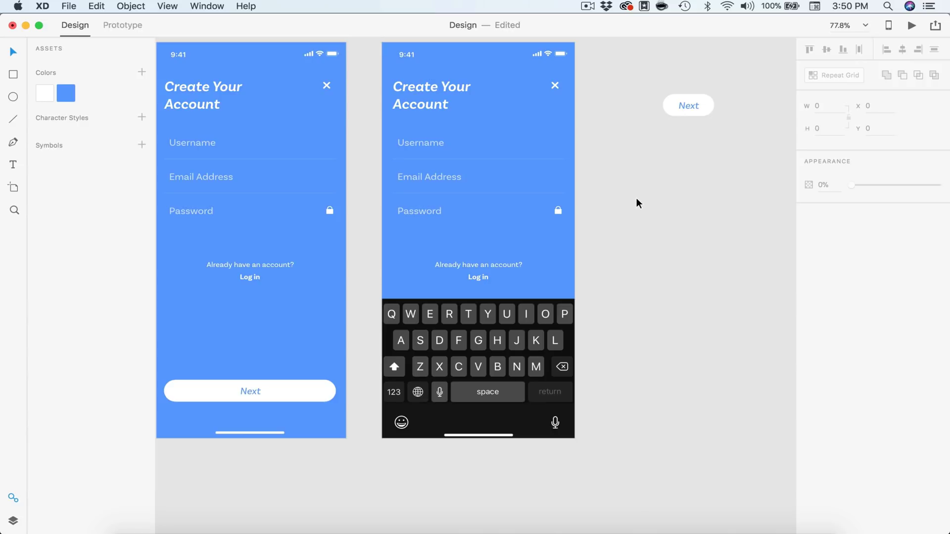
pyautogui.scroll(3, 636, 201)
pyautogui.moveTo(732, 73); pyautogui.dragTo(507, 323)
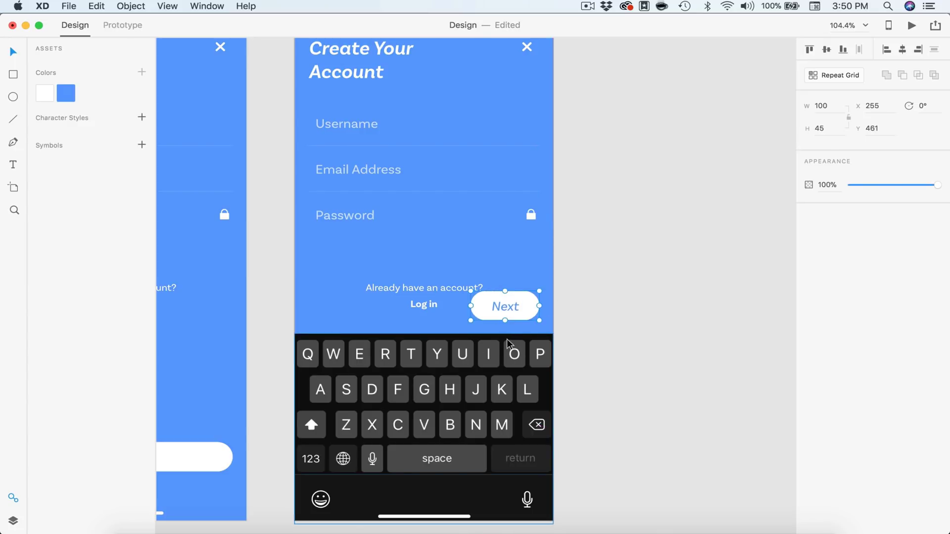
# Left-align the 'Already have an account?' and 'Log in' text lines on screen 02.
pyautogui.click(419, 305)
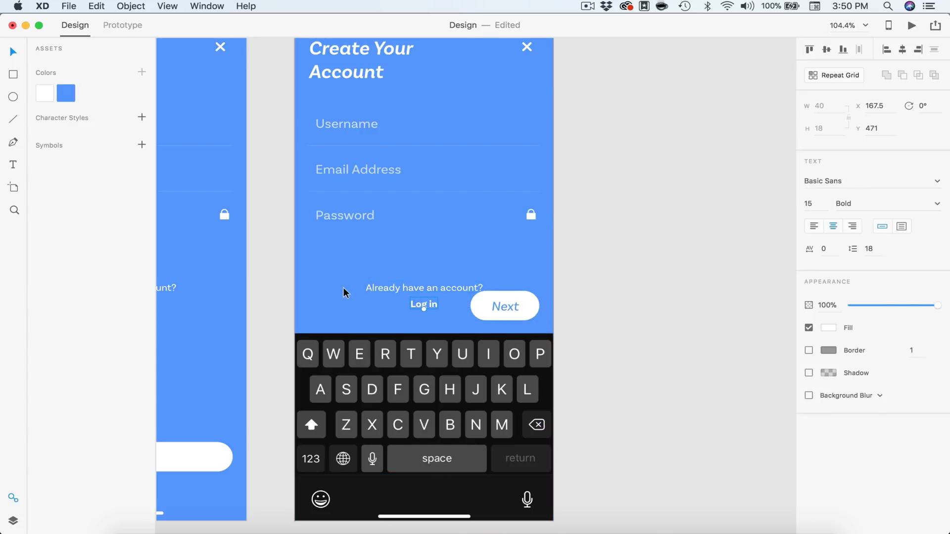
pyautogui.keyDown('shift'); pyautogui.click(409, 290); pyautogui.keyUp('shift')
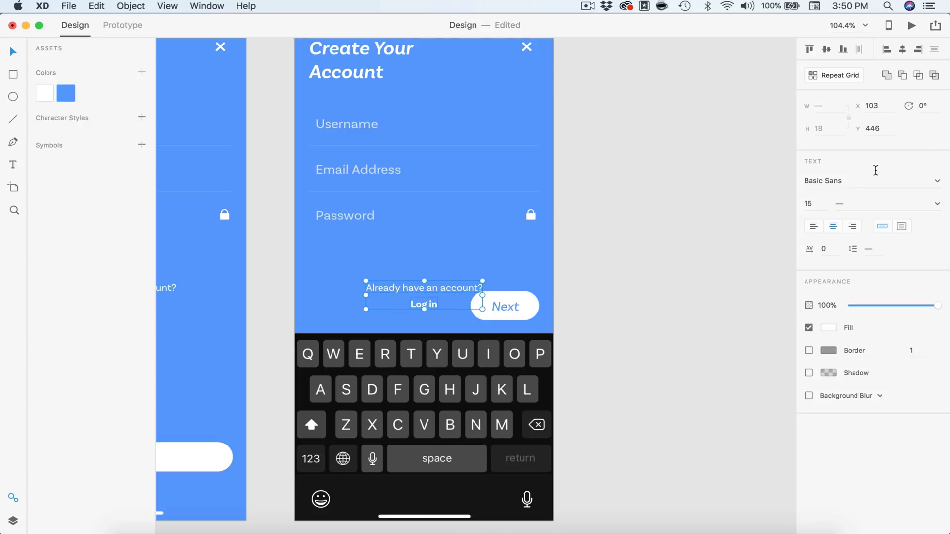
pyautogui.click(833, 225)
pyautogui.click(887, 50)
pyautogui.moveTo(407, 290); pyautogui.dragTo(338, 298)
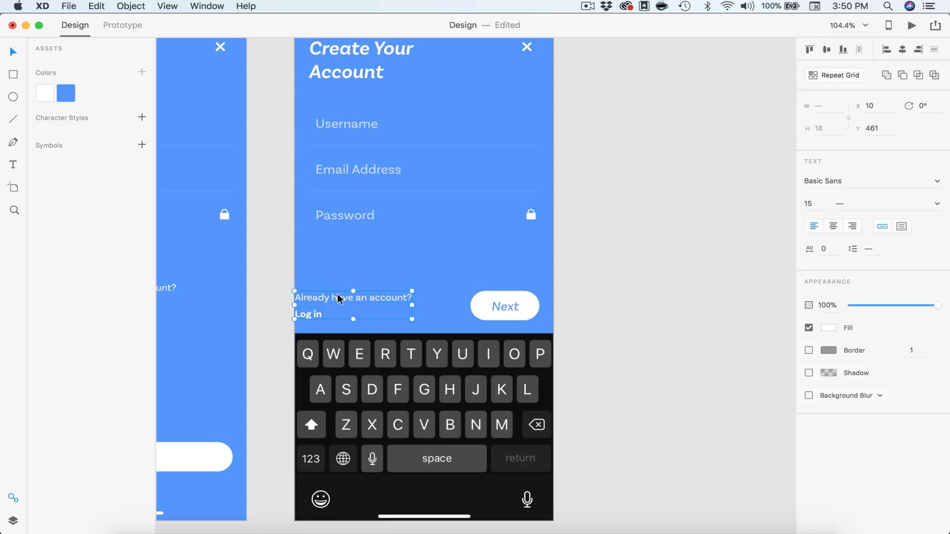
pyautogui.press('super+z')
# Show screen 02's layout grid, group the two text lines, and align them with the Next button.
pyautogui.click(465, 273)
pyautogui.click(809, 320)
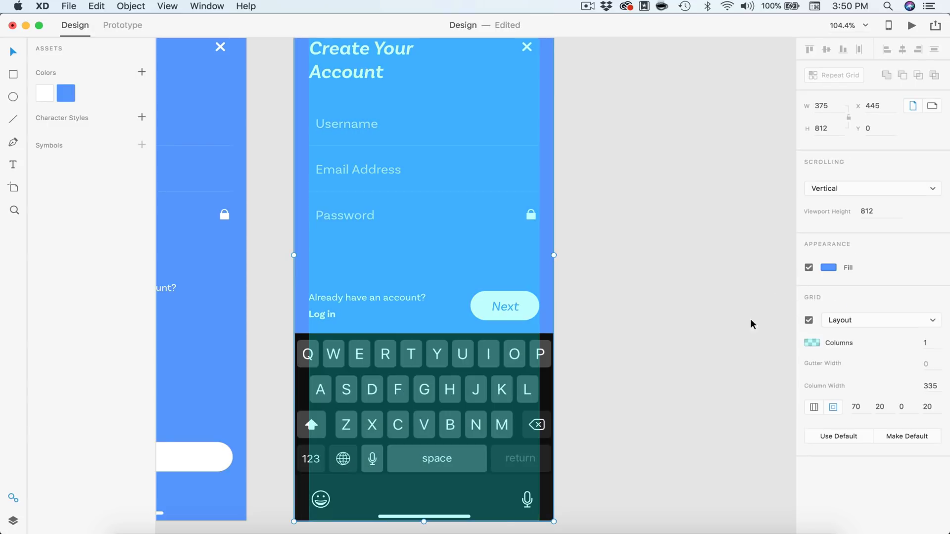
pyautogui.click(640, 282)
pyautogui.click(318, 305)
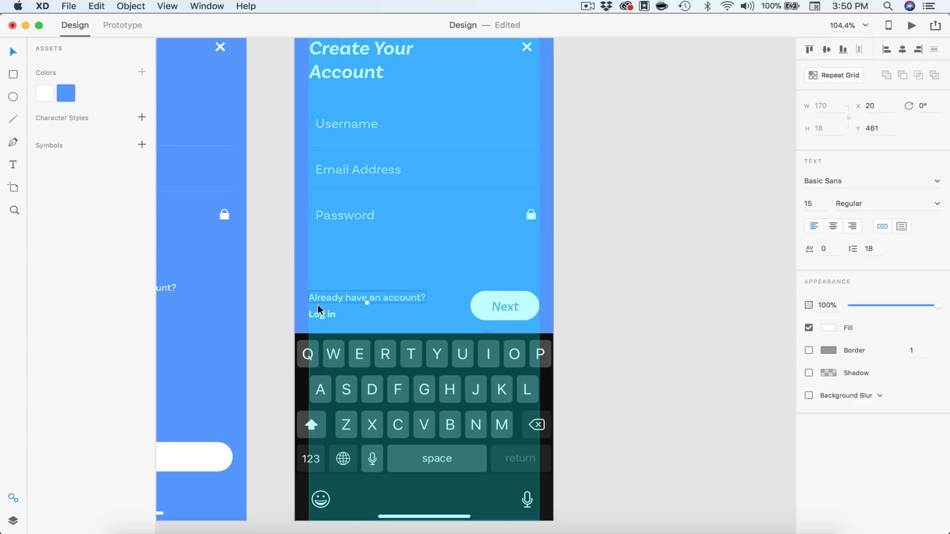
pyautogui.keyDown('shift'); pyautogui.click(317, 312); pyautogui.keyUp('shift')
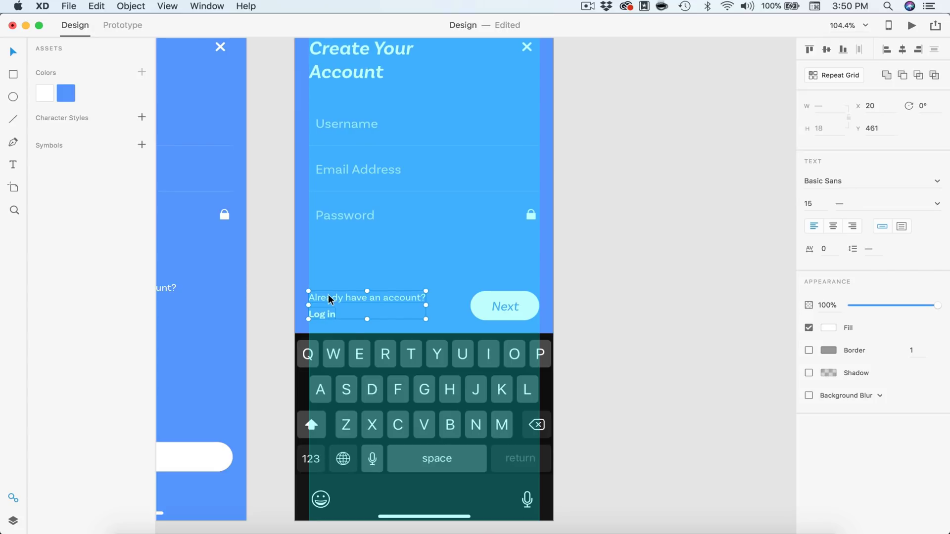
pyautogui.press('super+g')
pyautogui.moveTo(329, 299); pyautogui.dragTo(332, 299)
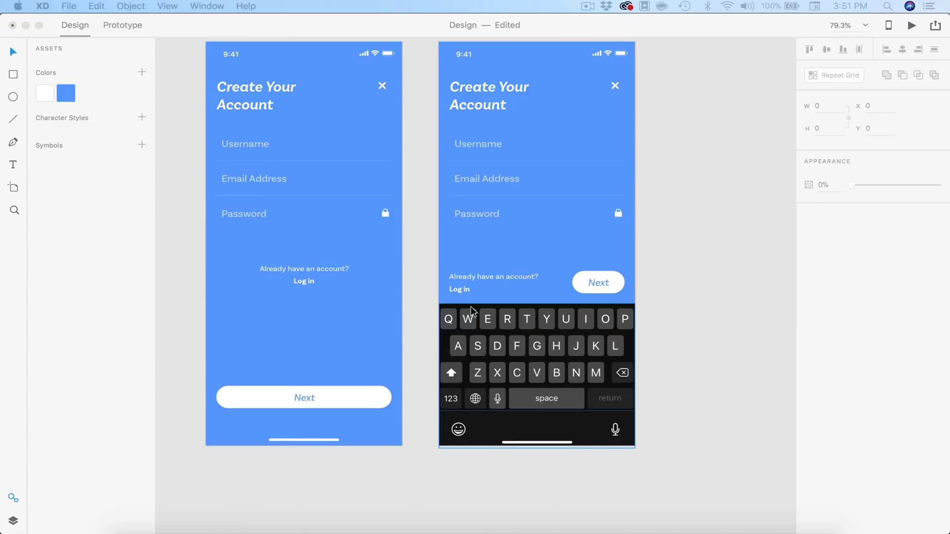
pyautogui.click(489, 292)
pyautogui.scroll(6, 486, 292)
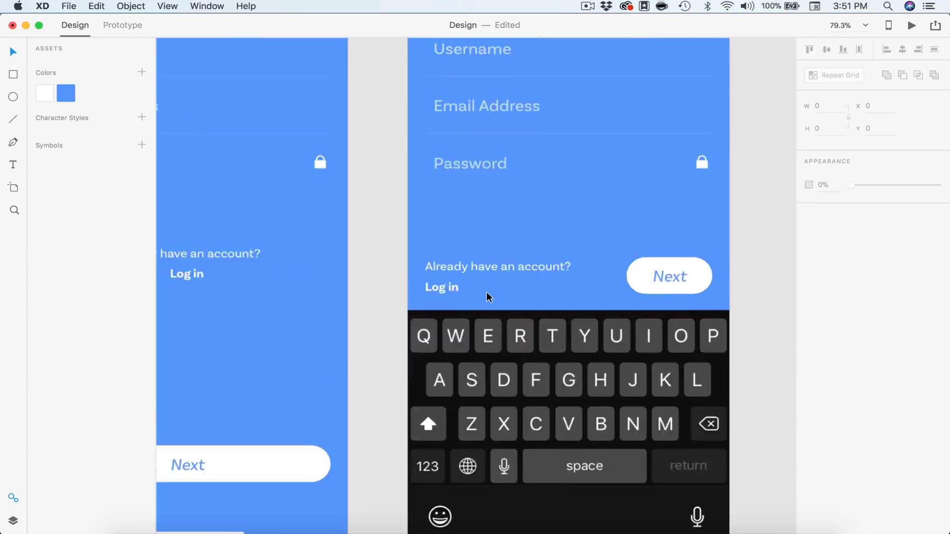
# Nudge 'Log in' up two steps toward 'Already have an account?' on screen 02.
pyautogui.doubleClick(409, 292)
pyautogui.doubleClick(413, 278)
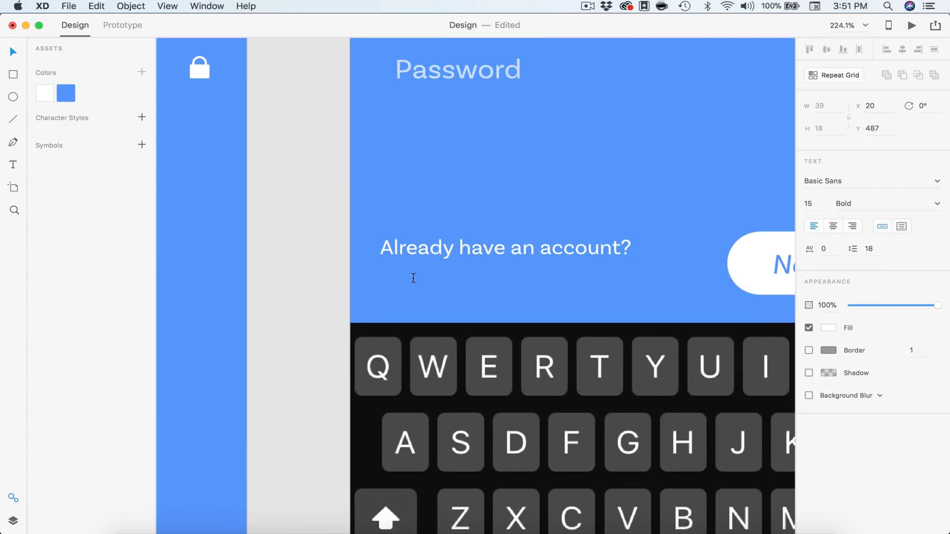
pyautogui.press('Escape')
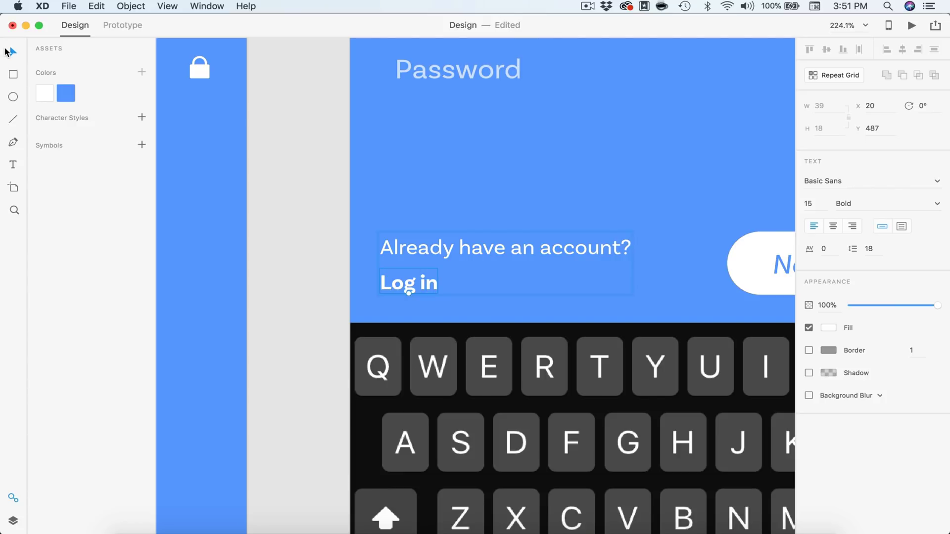
pyautogui.press('Up')
pyautogui.press('Up')
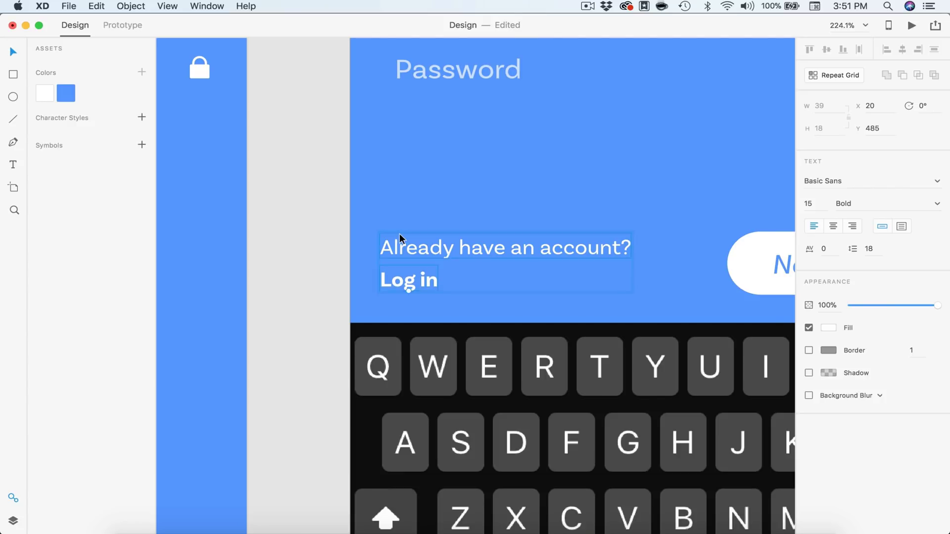
pyautogui.press('Up')
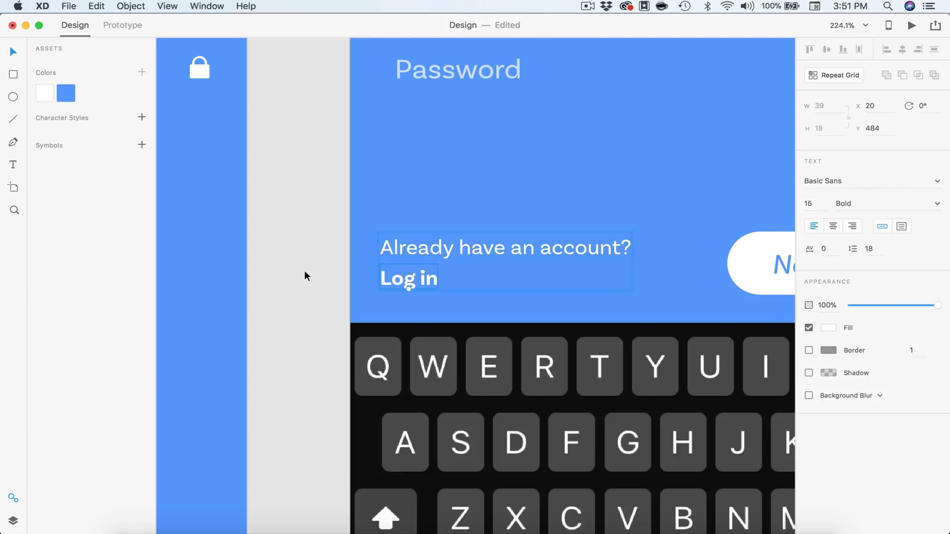
pyautogui.scroll(-3, 304, 270)
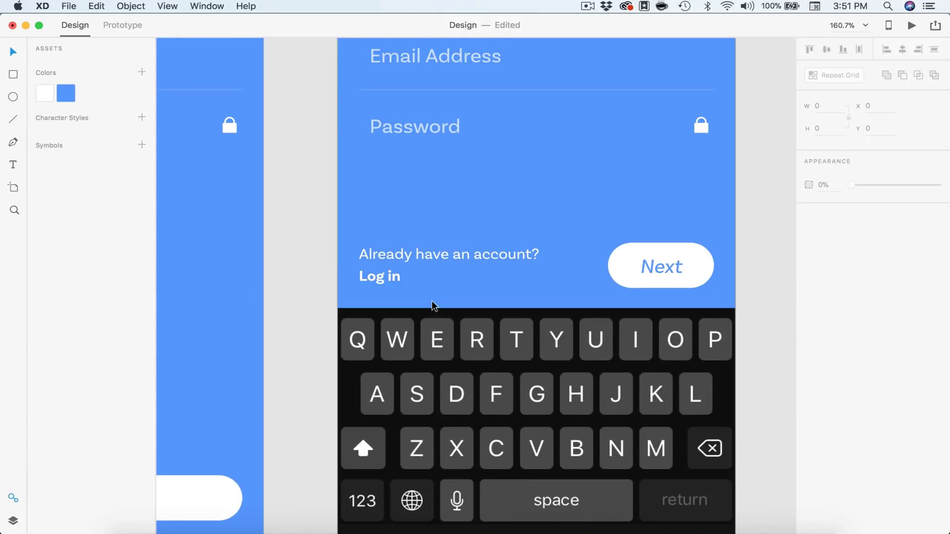
pyautogui.moveTo(435, 253); pyautogui.dragTo(435, 256)
pyautogui.scroll(-3, 435, 256)
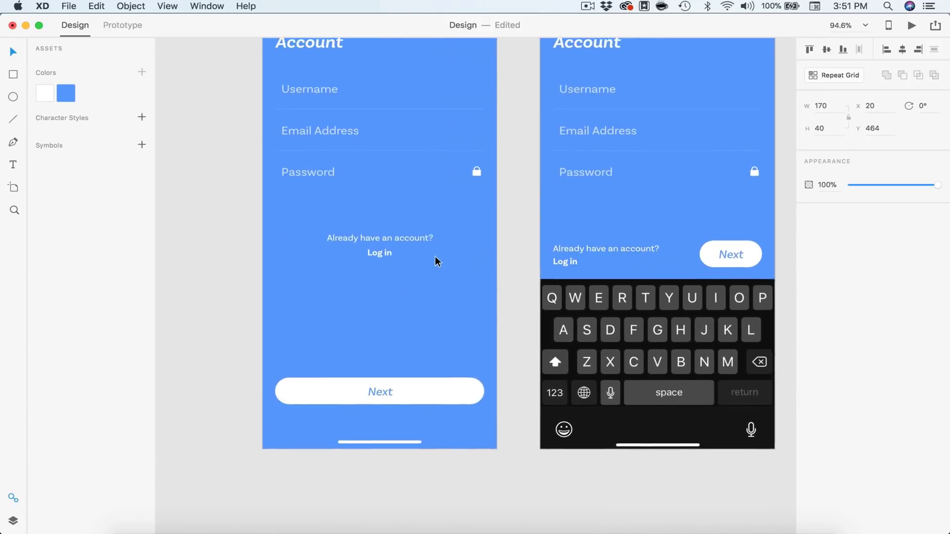
pyautogui.scroll(8, 435, 257)
# Nudge 'Log in' up one step on screen 01, then zoom out to view both screens.
pyautogui.doubleClick(418, 235)
pyautogui.press('Up')
pyautogui.press('Up')
pyautogui.press('Up')
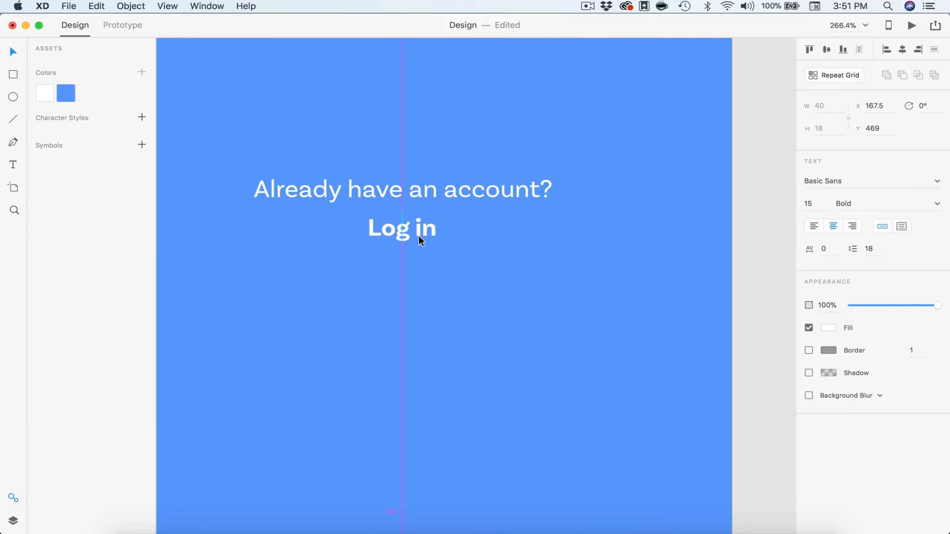
pyautogui.press('super+0')
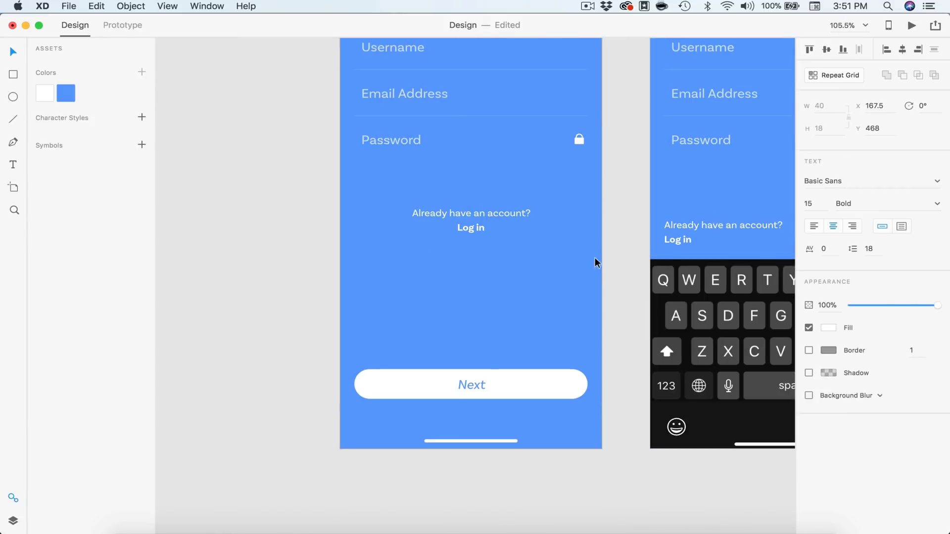
pyautogui.click(619, 259)
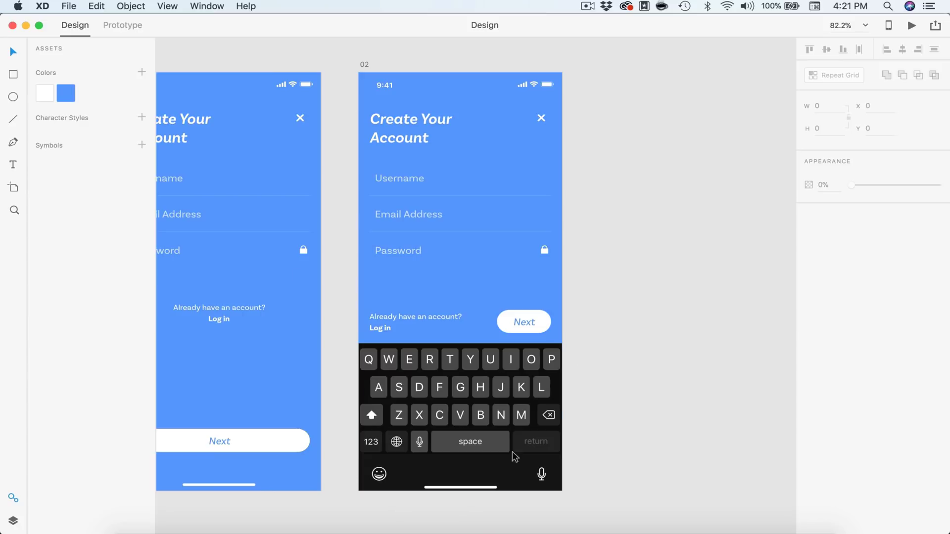
# Duplicate the keyboard artboard 02 with Cmd+D and rename the copy 03.
pyautogui.hscroll(-5, 597, 226)
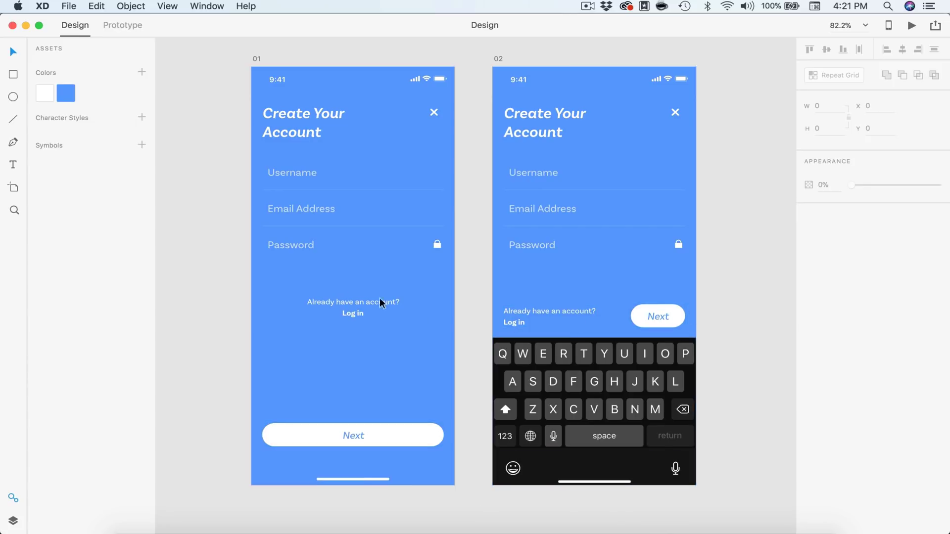
pyautogui.hscroll(8, 664, 285)
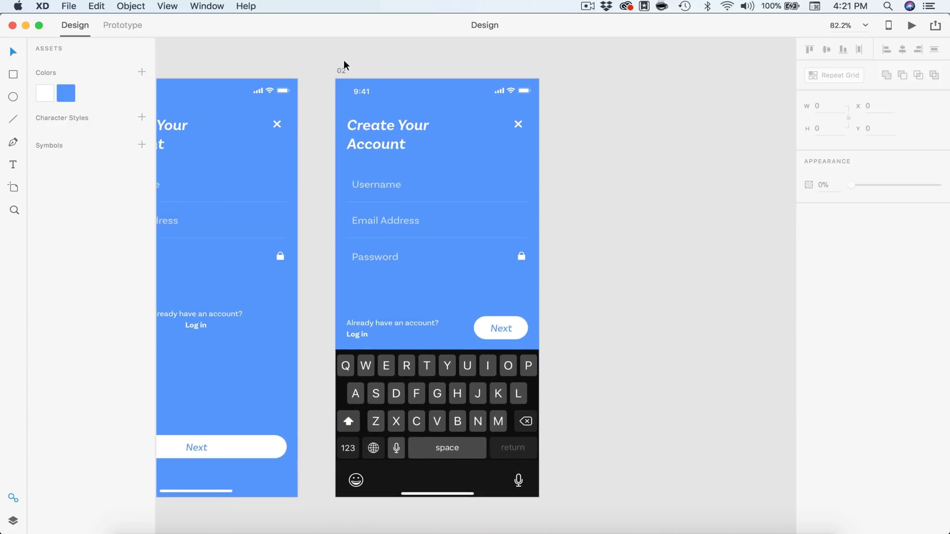
pyautogui.click(341, 71)
pyautogui.press('super+d')
pyautogui.click(555, 98)
pyautogui.doubleClick(584, 71)
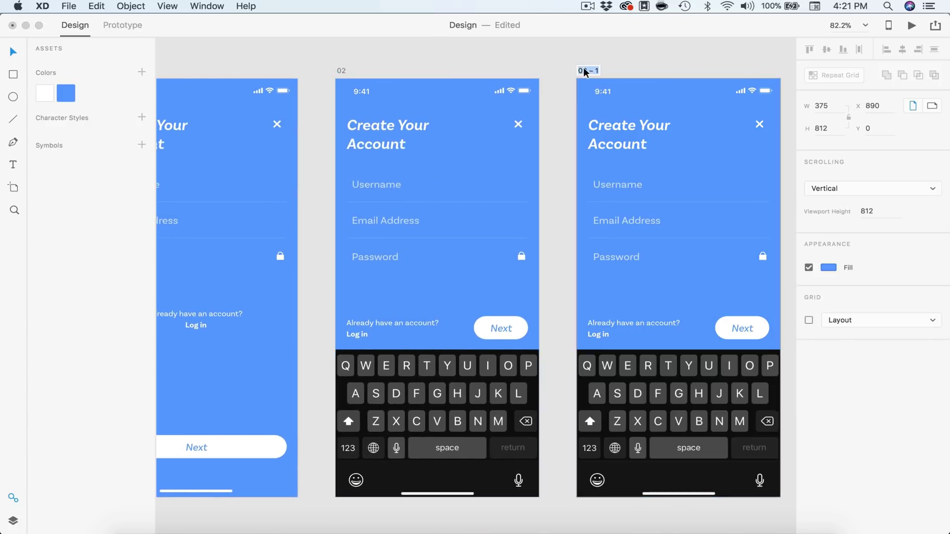
pyautogui.press('Right')
pyautogui.press('Return')
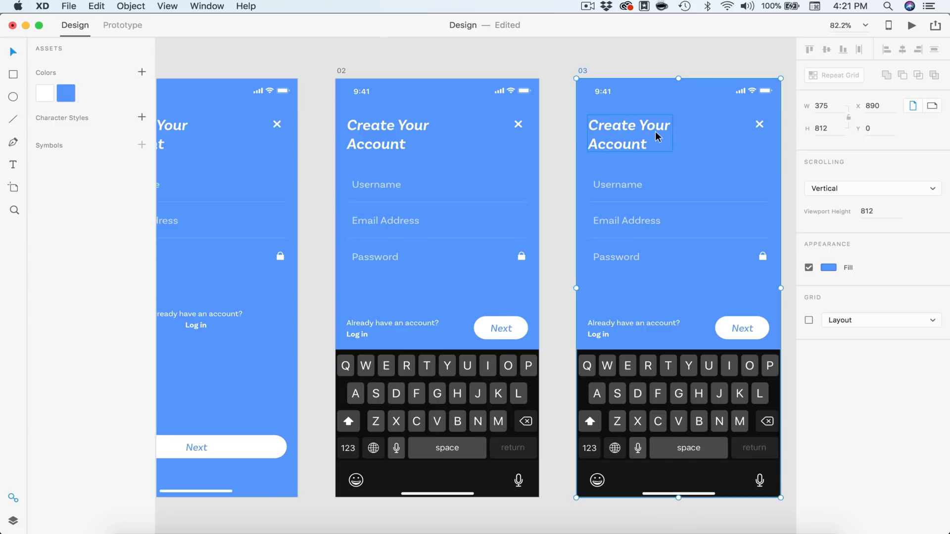
pyautogui.press('super+minus')
pyautogui.hscroll(2, 657, 132)
pyautogui.scroll(5, 609, 197)
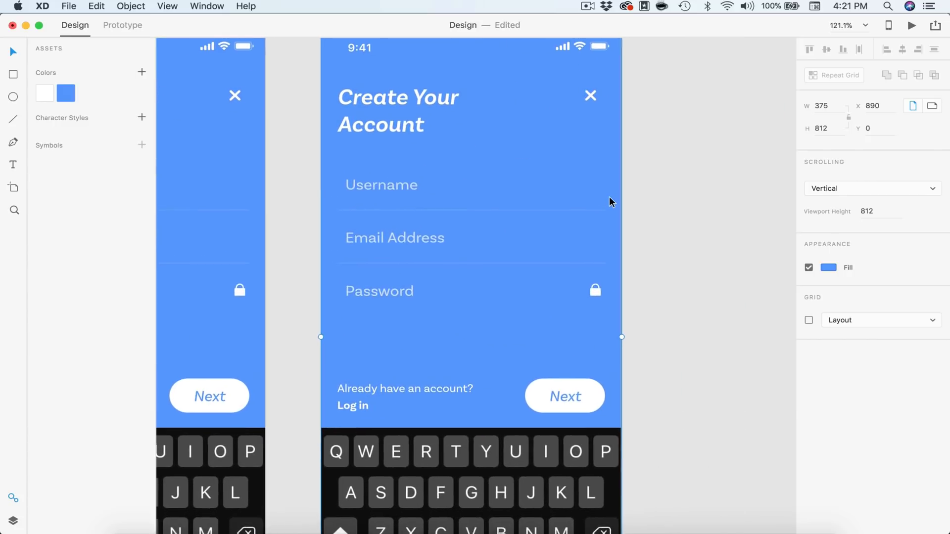
# Type a sample username and e-mail address into artboard 03's Username and Email Address placeholders.
pyautogui.doubleClick(394, 186)
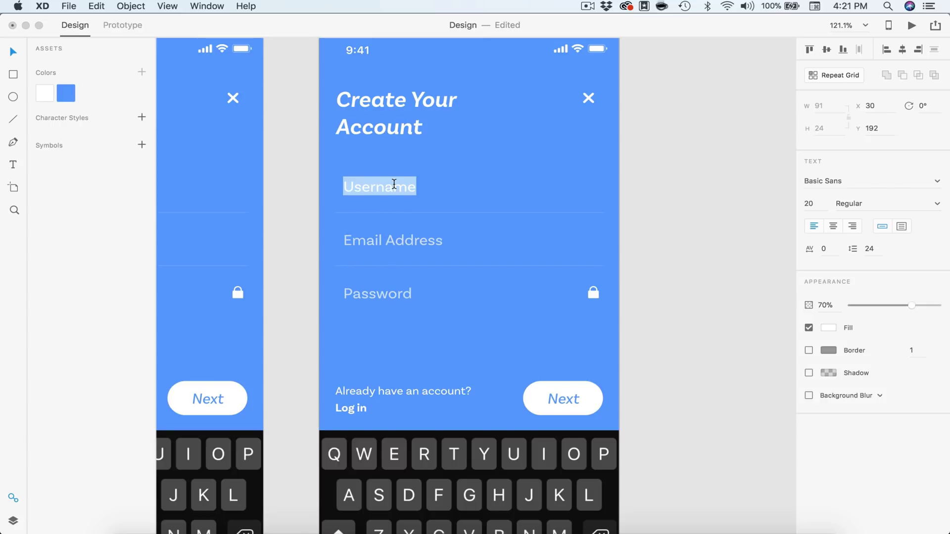
pyautogui.write('Mark')
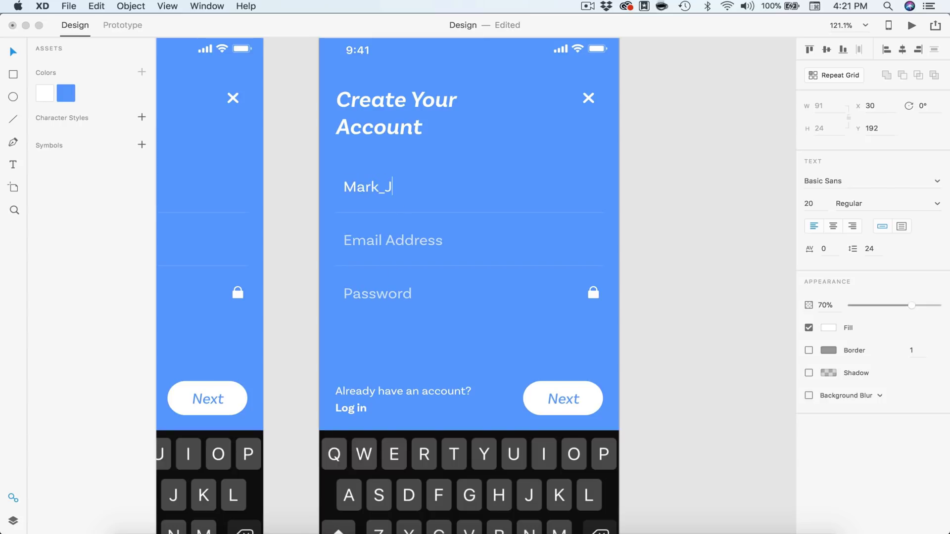
pyautogui.write('_J')
pyautogui.doubleClick(375, 234)
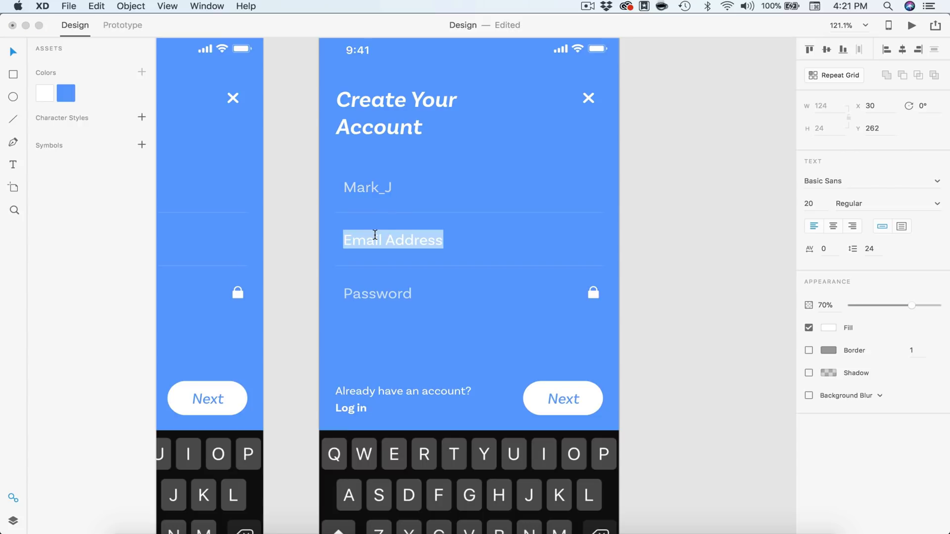
pyautogui.write('Mark@')
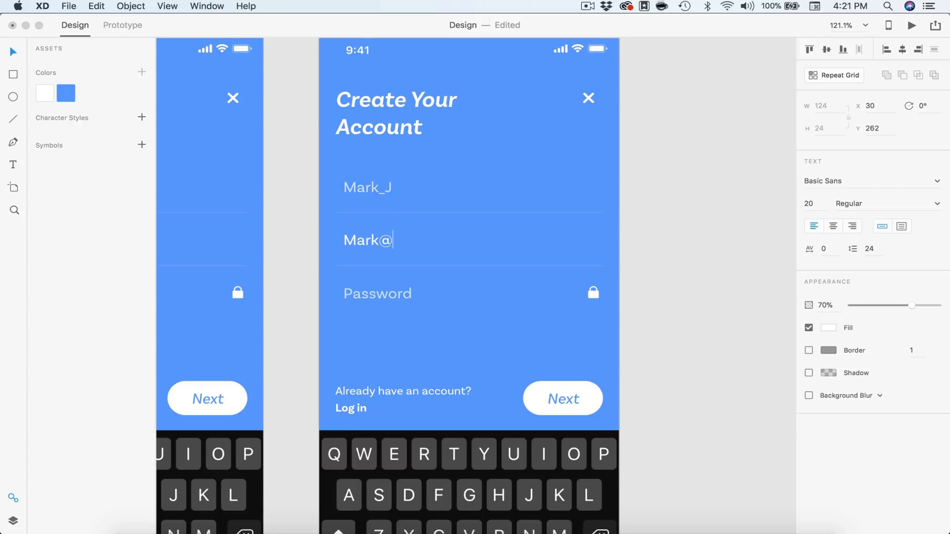
pyautogui.write('email.com')
pyautogui.press('Escape')
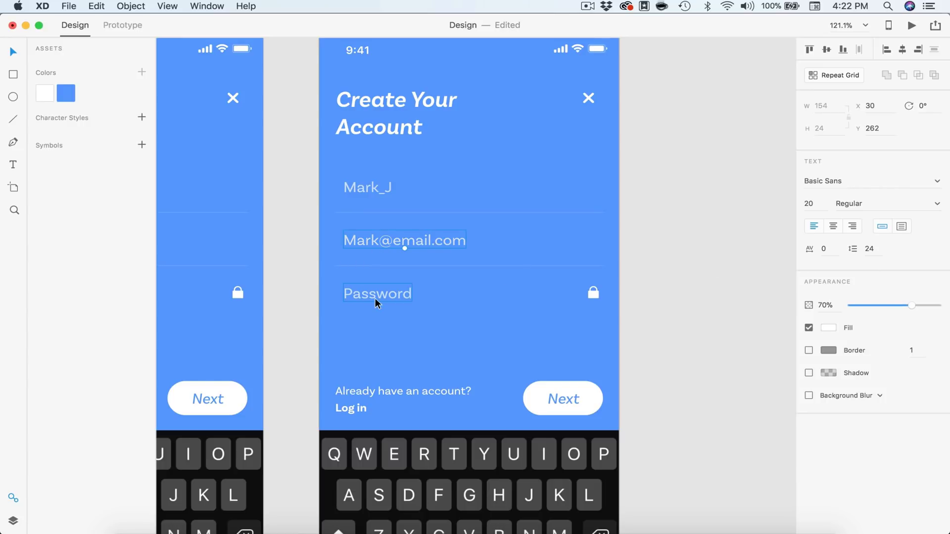
# Draw a borderless 6 px ellipse dot beside the Password field on artboard 03.
pyautogui.click(13, 97)
pyautogui.scroll(3, 445, 392)
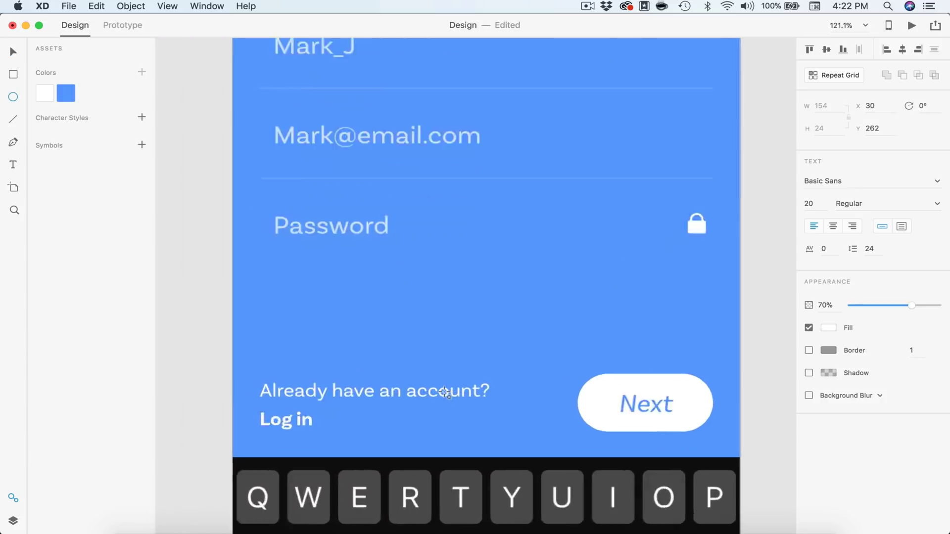
pyautogui.scroll(5, 445, 392)
pyautogui.moveTo(384, 139); pyautogui.dragTo(404, 160)
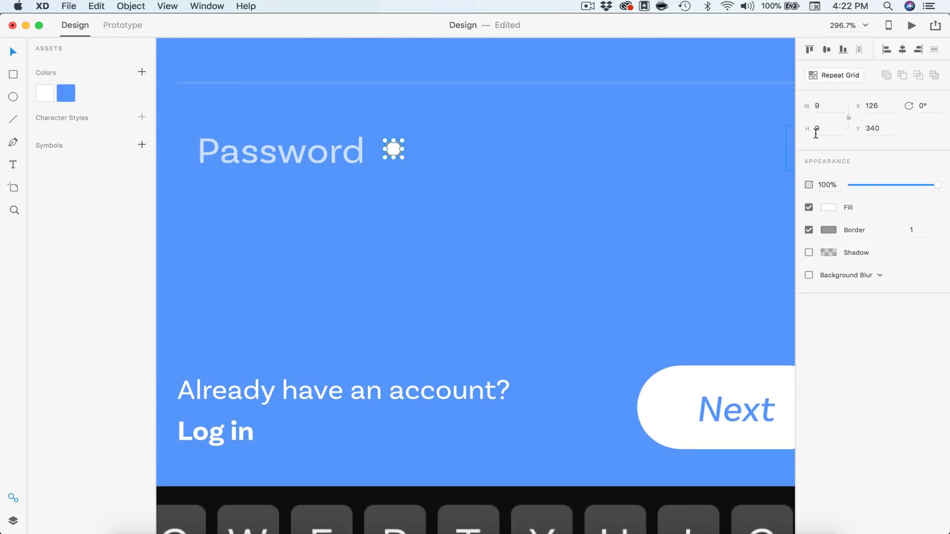
pyautogui.click(822, 101)
pyautogui.write('6')
pyautogui.press('Return')
pyautogui.click(809, 230)
# Move the dot to the start of the Password field and delete the Password placeholder.
pyautogui.hscroll(-2, 382, 182)
pyautogui.hscroll(-2, 382, 182)
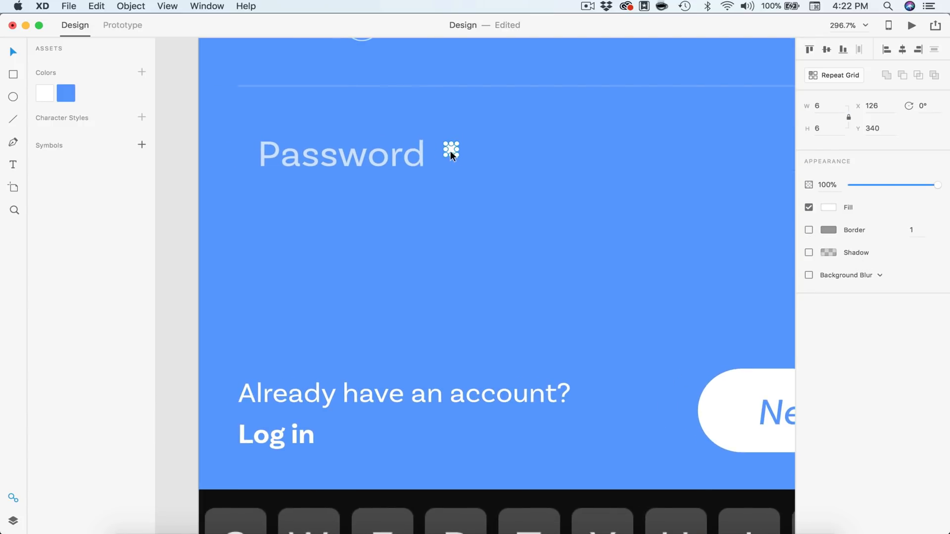
pyautogui.moveTo(450, 150); pyautogui.dragTo(261, 158)
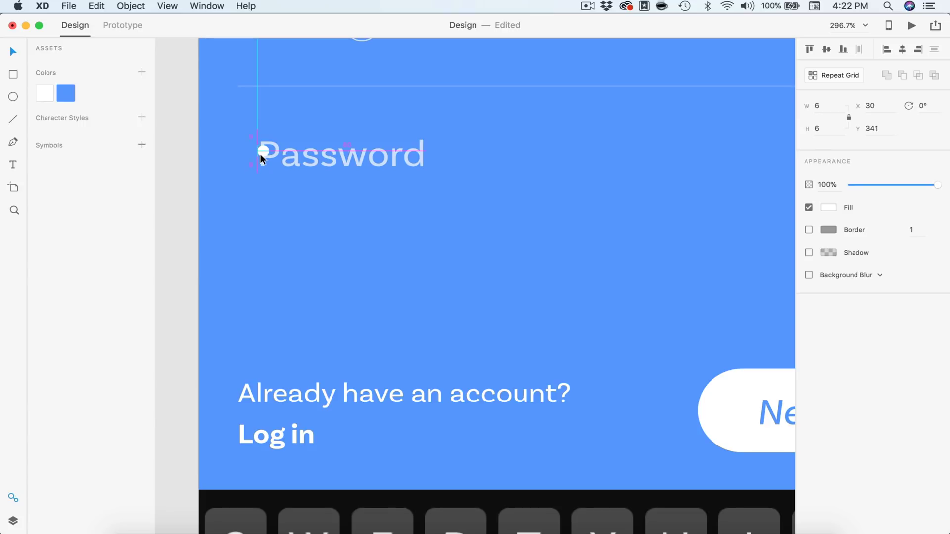
pyautogui.click(344, 162)
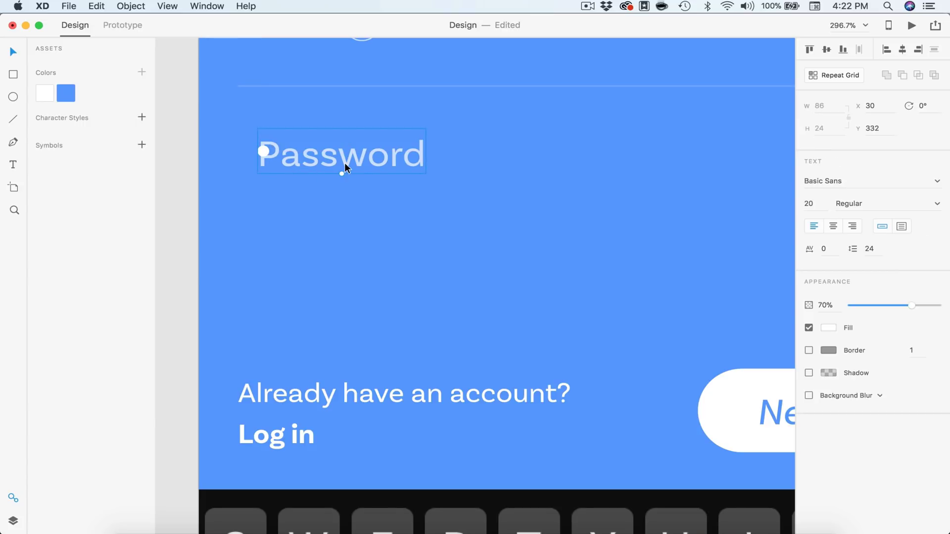
pyautogui.press('BackSpace')
# Repeat Grid the dot horizontally into a row of eleven white password dots.
pyautogui.click(264, 151)
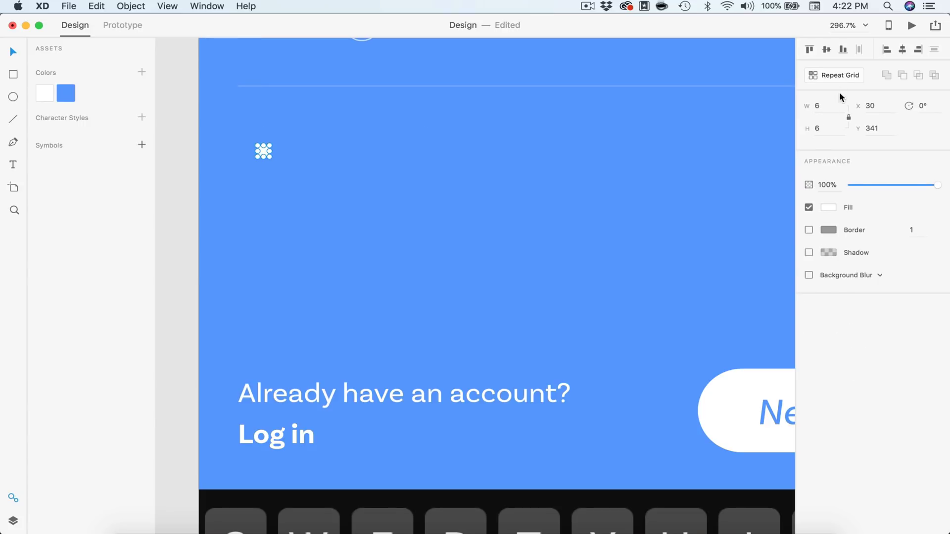
pyautogui.click(831, 76)
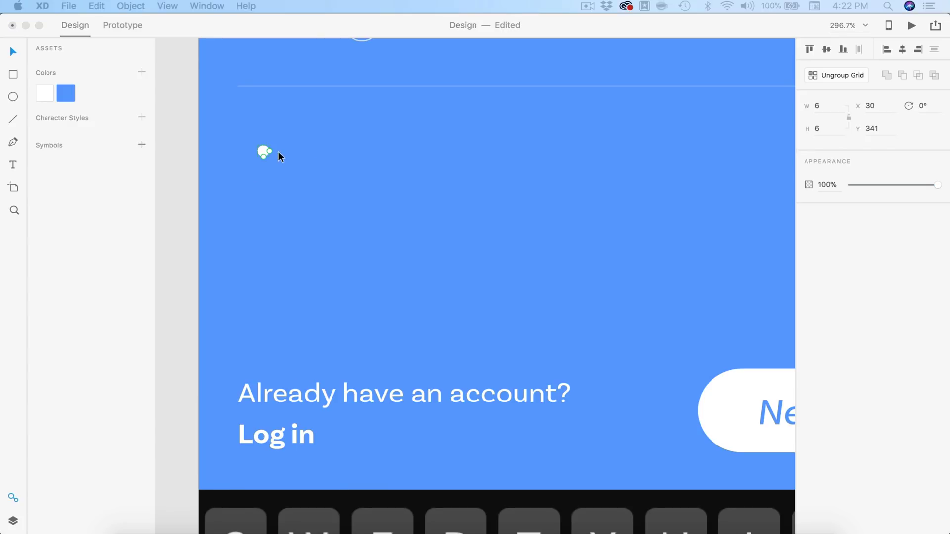
pyautogui.moveTo(269, 151); pyautogui.dragTo(349, 149)
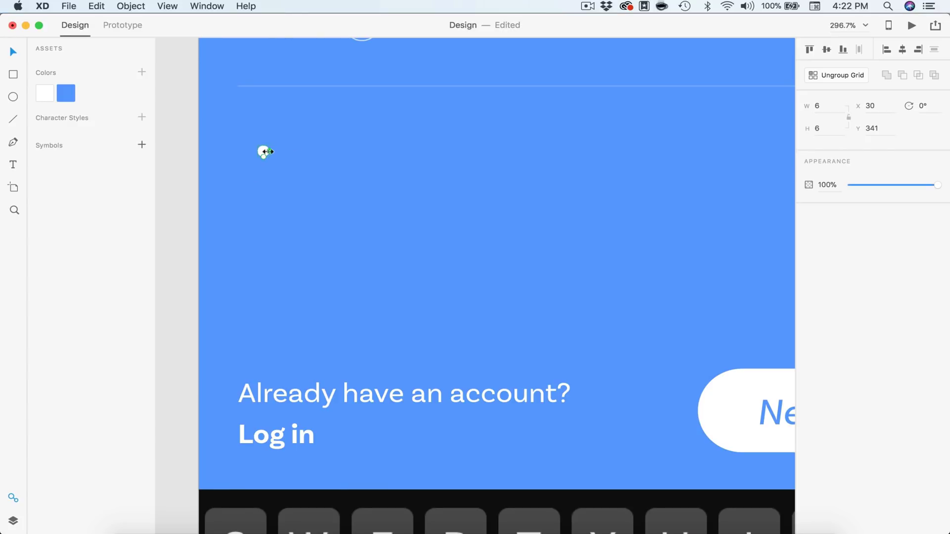
pyautogui.moveTo(268, 152)
pyautogui.mouseDown()
pyautogui.moveTo(386, 149)
pyautogui.moveTo(275, 153)
pyautogui.mouseUp()
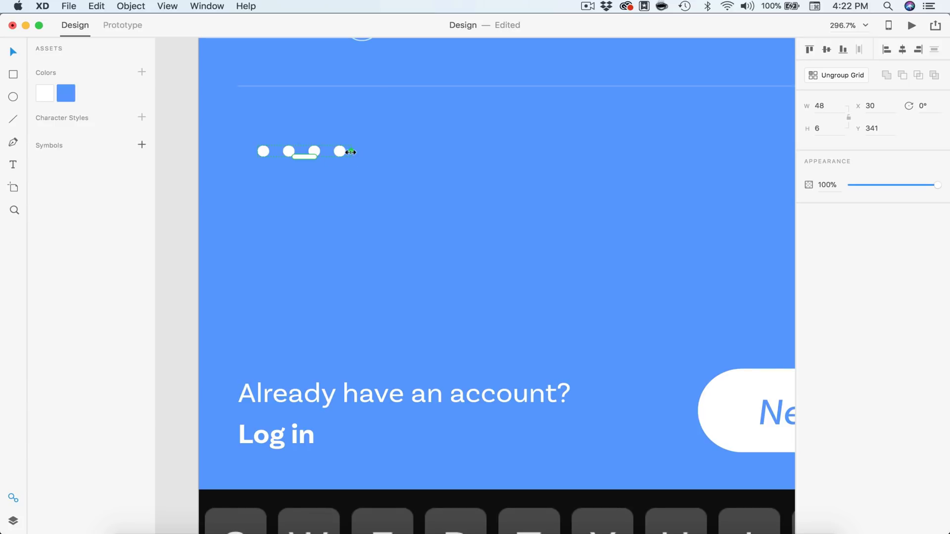
pyautogui.moveTo(351, 152); pyautogui.dragTo(530, 147)
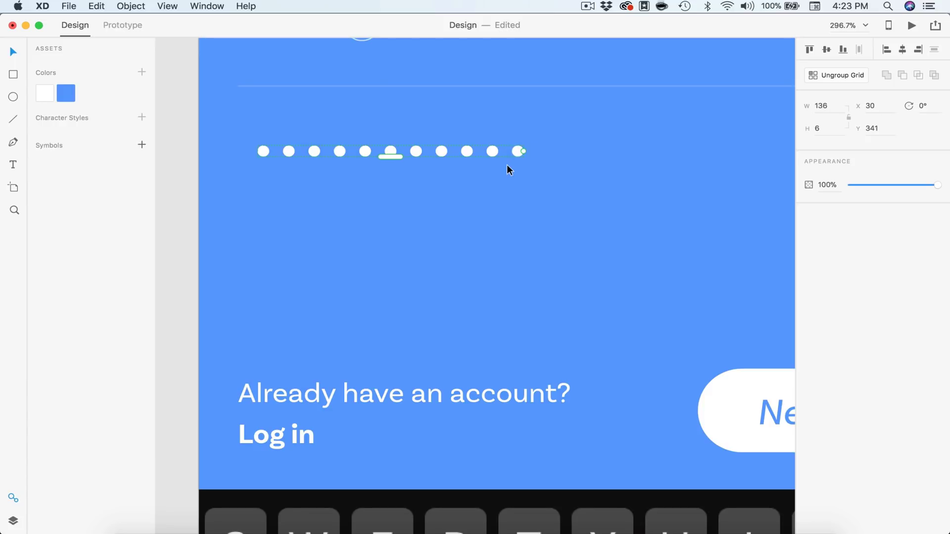
pyautogui.scroll(-5, 475, 168)
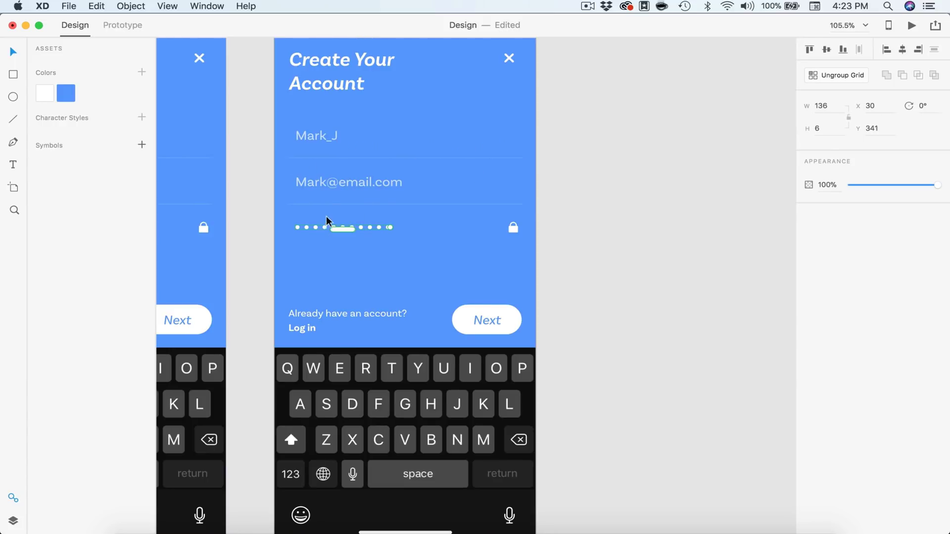
# Raise the sample username and e-mail texts on artboard 03 to 100% opacity.
pyautogui.click(333, 187)
pyautogui.keyDown('shift'); pyautogui.click(339, 134); pyautogui.keyUp('shift')
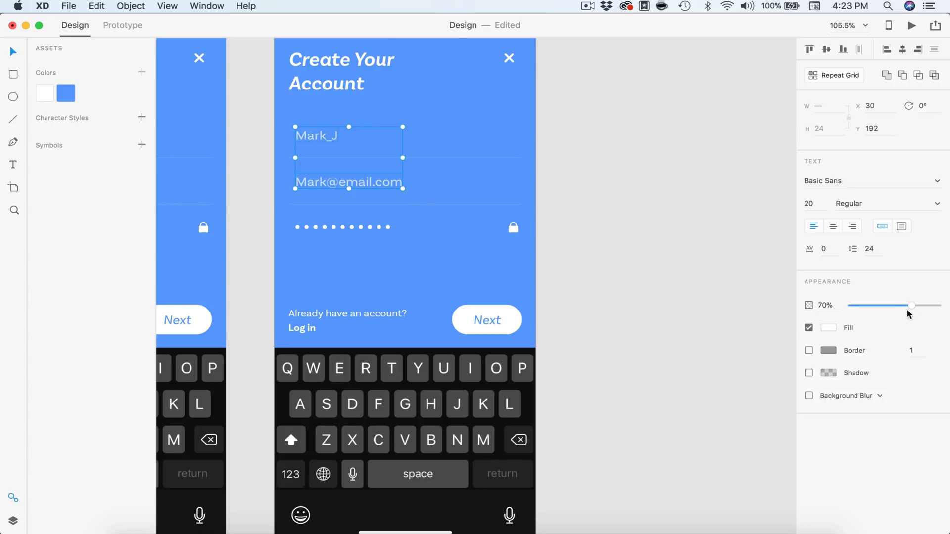
pyautogui.moveTo(907, 311); pyautogui.dragTo(945, 310)
pyautogui.click(657, 275)
pyautogui.scroll(-3, 710, 236)
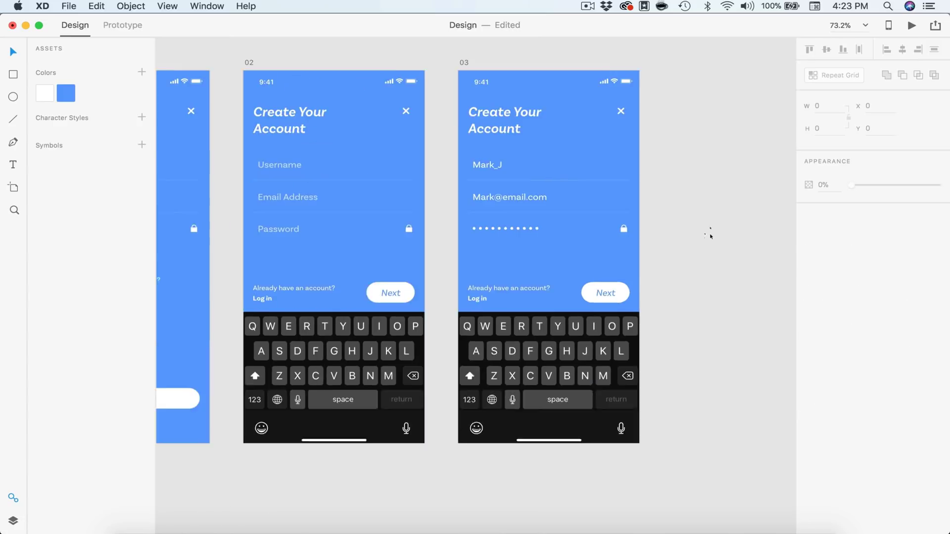
pyautogui.hscroll(-5, 708, 235)
pyautogui.scroll(-2, 708, 236)
pyautogui.hscroll(2, 285, 141)
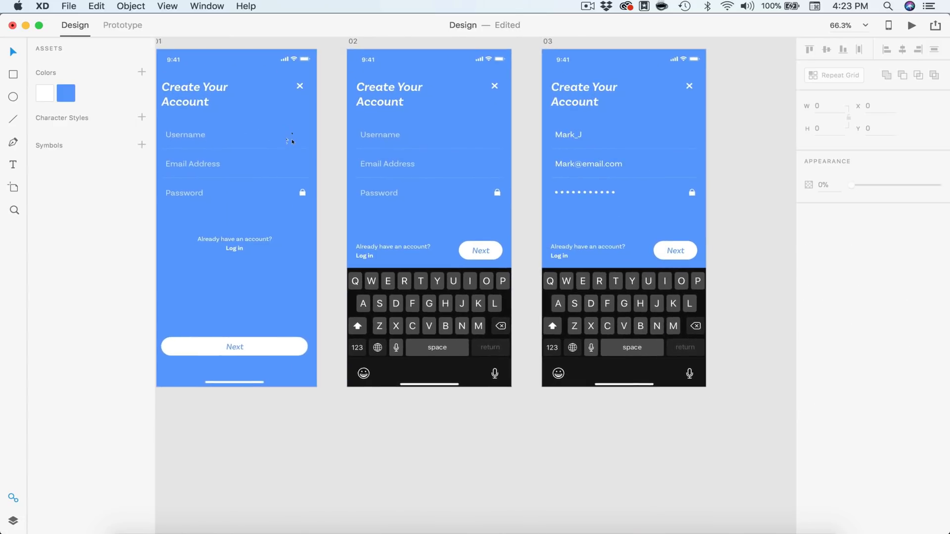
pyautogui.hscroll(-2, 291, 139)
pyautogui.scroll(1, 292, 138)
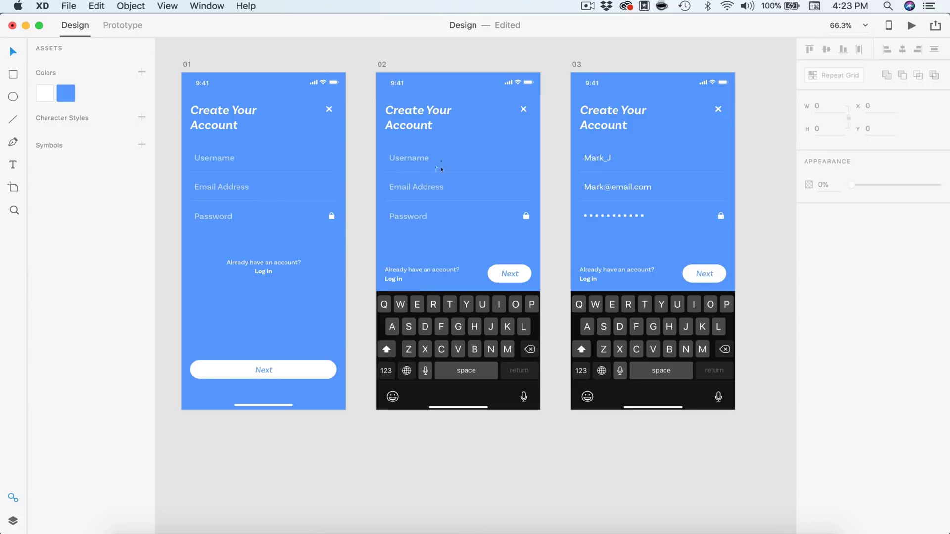
pyautogui.hscroll(5, 432, 172)
pyautogui.scroll(-1, 433, 172)
pyautogui.hscroll(4, 523, 178)
pyautogui.scroll(1, 523, 178)
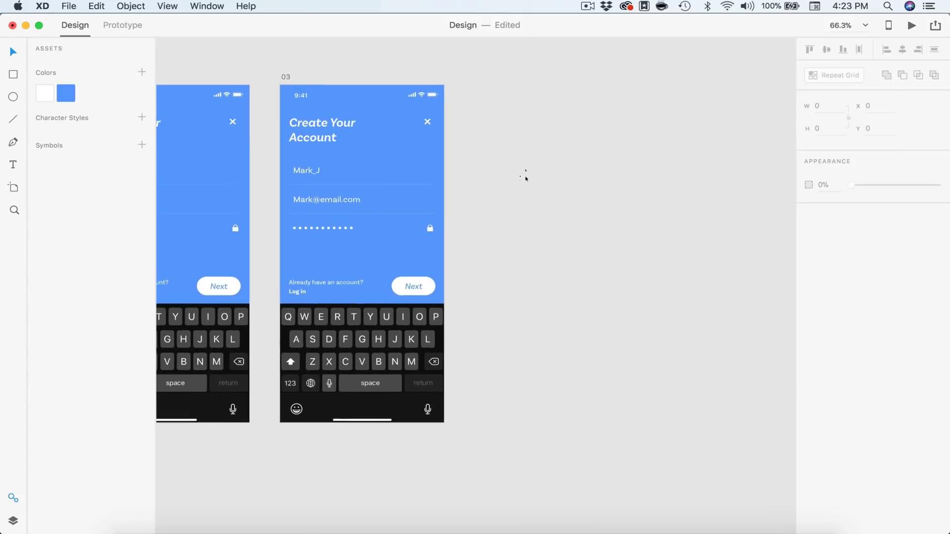
# Duplicate artboard 03 to create artboard 03 – 1.
pyautogui.click(286, 77)
pyautogui.press('super+d')
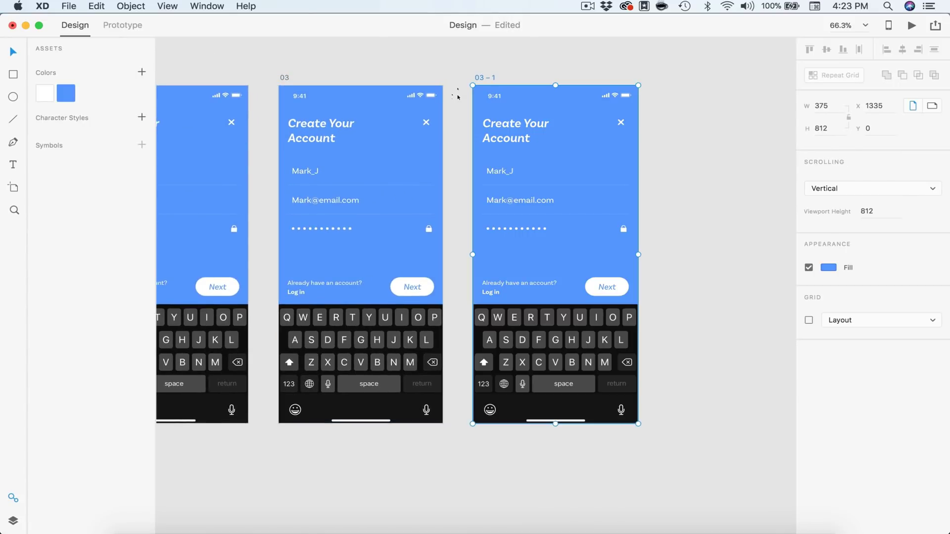
pyautogui.hscroll(5, 462, 144)
pyautogui.scroll(-1, 463, 143)
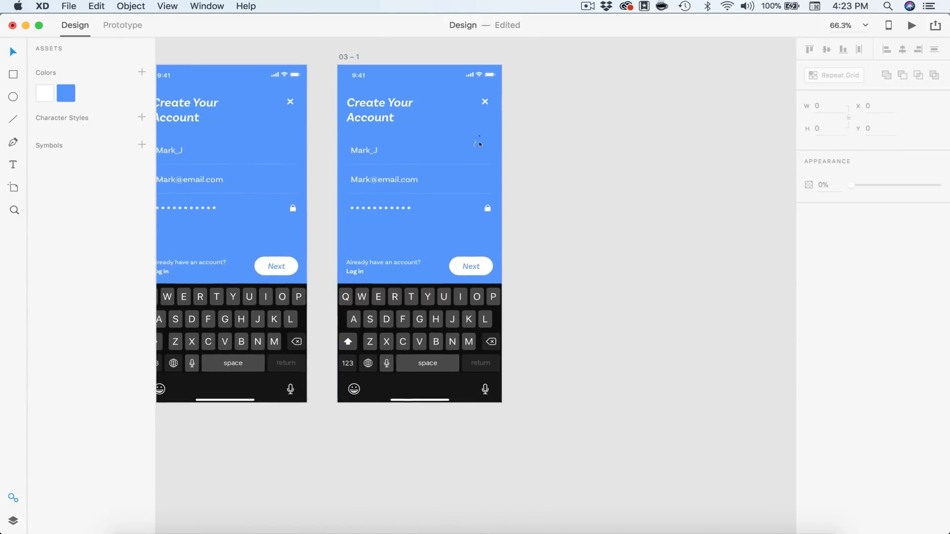
# Delete the keyboard and the 'Already have an account? Log in' text from 03 – 1.
pyautogui.click(489, 335)
pyautogui.press('Delete')
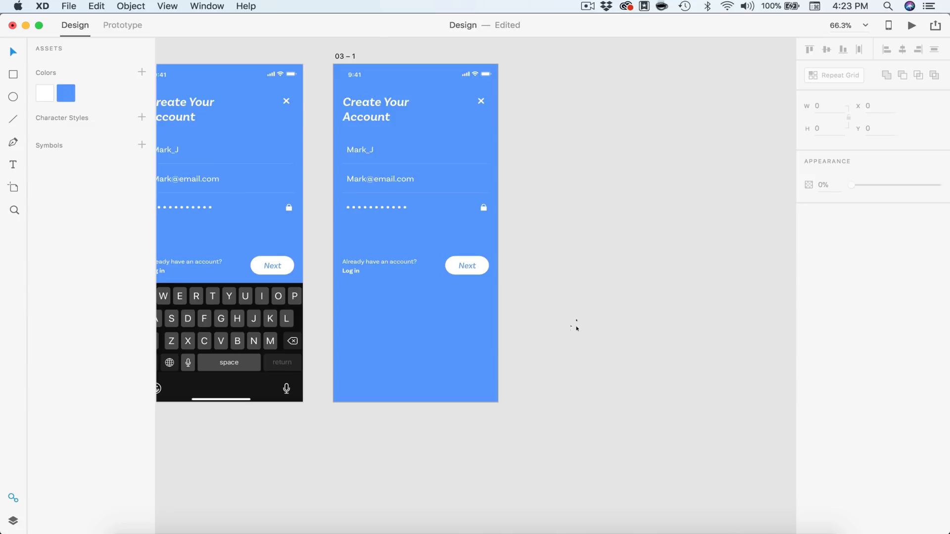
pyautogui.click(364, 262)
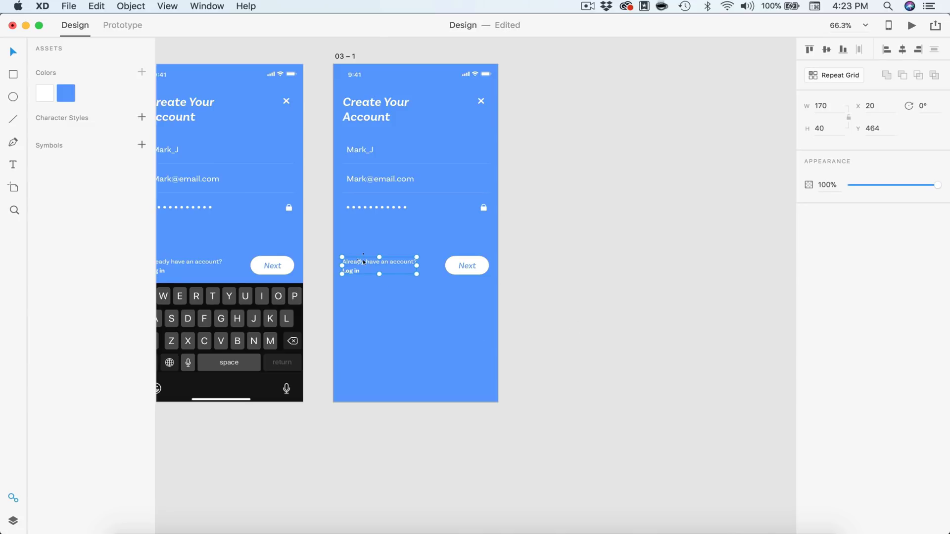
pyautogui.press('Delete')
# Change the Next button's label on artboard 03 – 1 to 'Done'.
pyautogui.scroll(5, 483, 289)
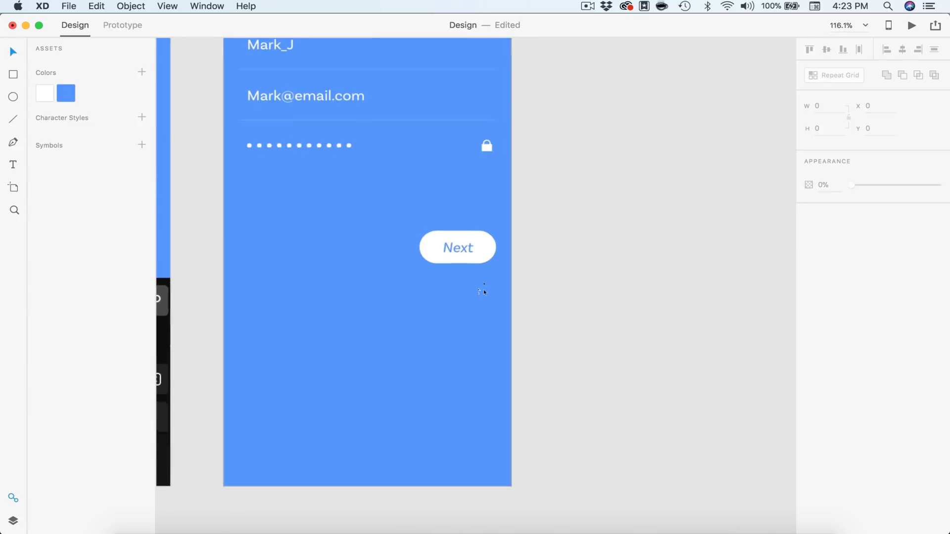
pyautogui.doubleClick(460, 250)
pyautogui.doubleClick(460, 250)
pyautogui.write('Done')
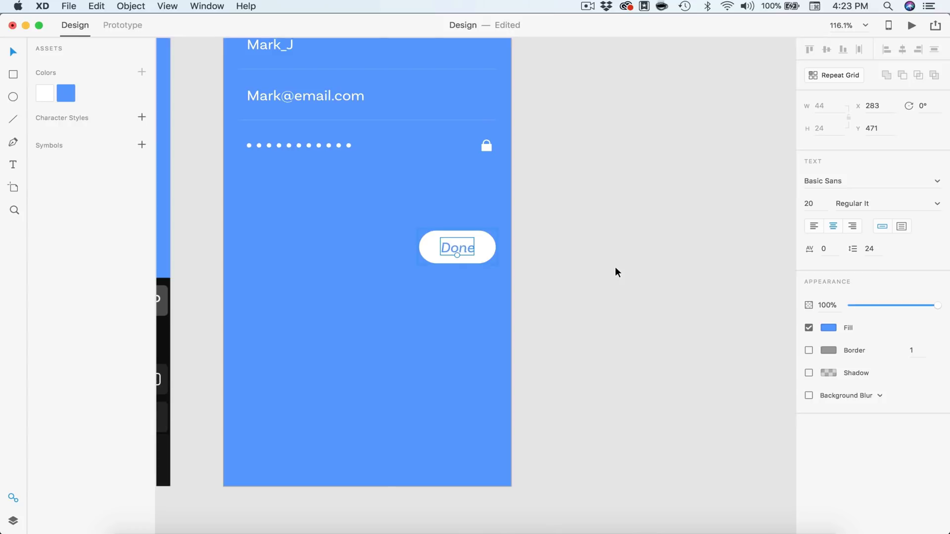
pyautogui.scroll(5, 615, 268)
pyautogui.hscroll(-2, 615, 267)
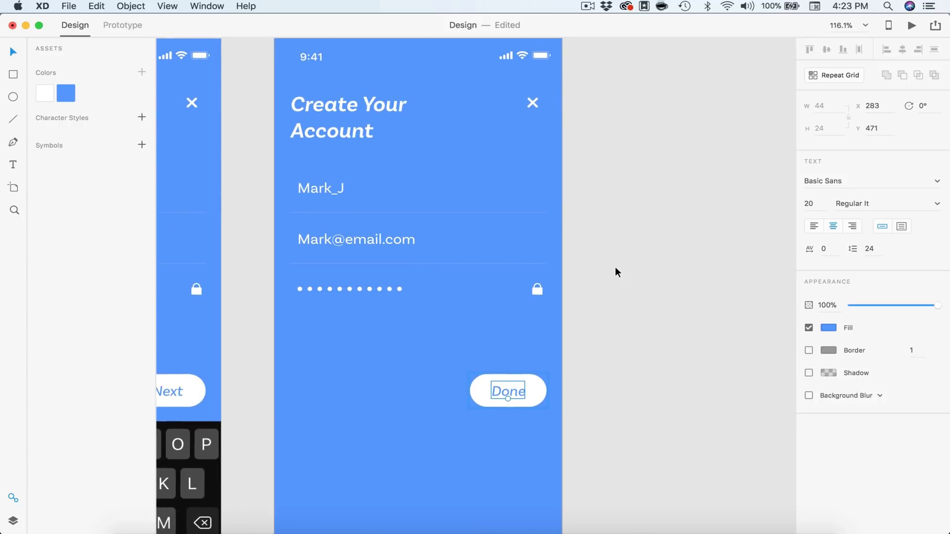
pyautogui.click(615, 268)
# Retitle the 'Create Your Account' heading to 'Verify Account'.
pyautogui.doubleClick(331, 119)
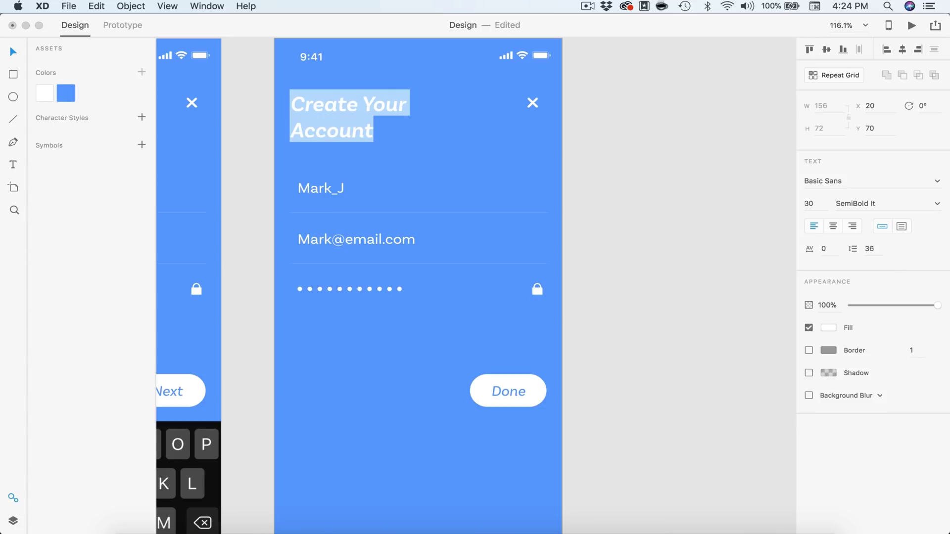
pyautogui.write('Verify Account')
pyautogui.click(599, 123)
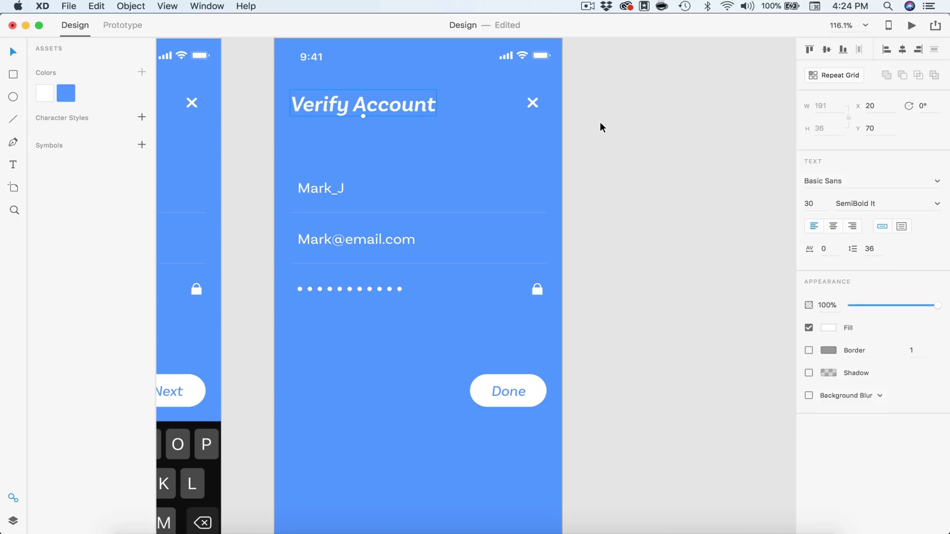
# Turn on the Verify Account artboard's layout grid and delete its close X icon.
pyautogui.click(532, 102)
pyautogui.click(512, 141)
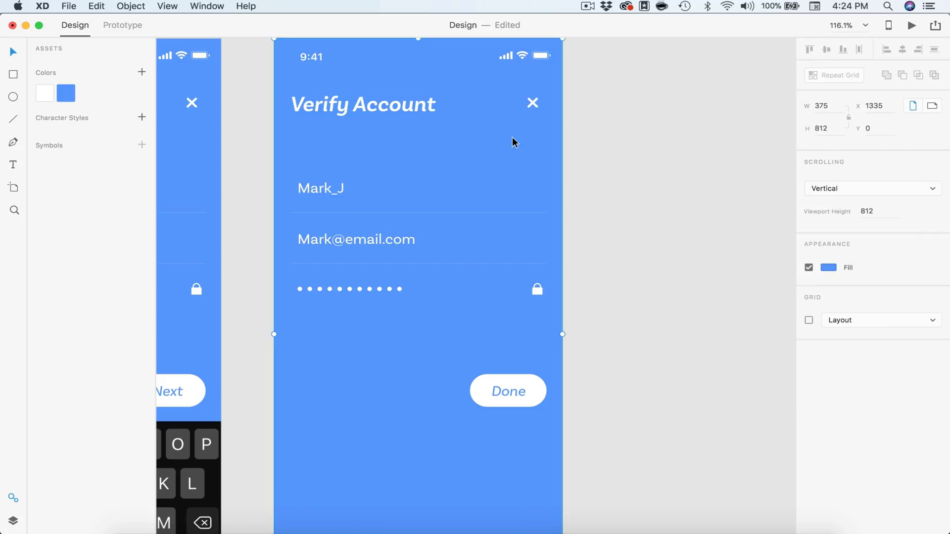
pyautogui.click(808, 320)
pyautogui.click(617, 127)
pyautogui.click(531, 105)
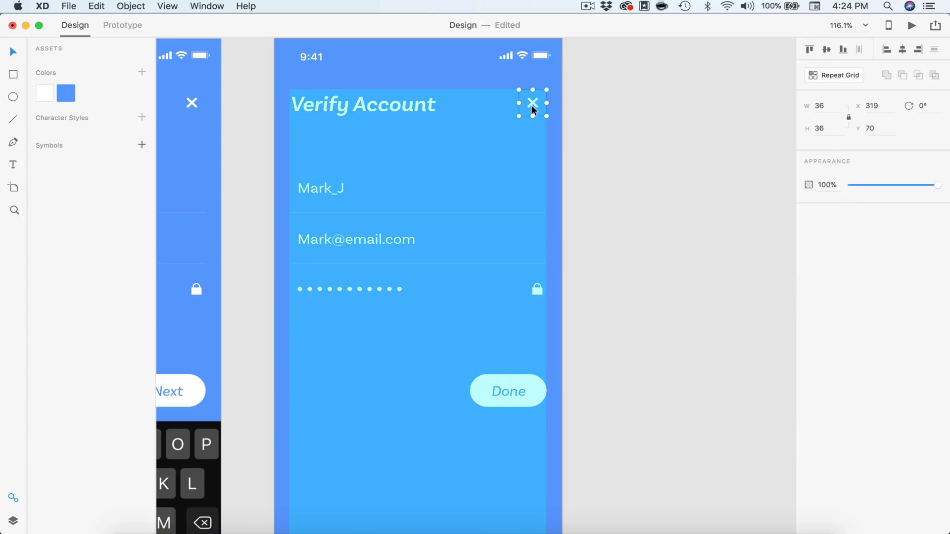
pyautogui.press('BackSpace')
# Add a Regular Italic 'Skip' label at top right, copied from the username text.
pyautogui.click(333, 191)
pyautogui.moveTo(332, 191); pyautogui.dragTo(511, 125)
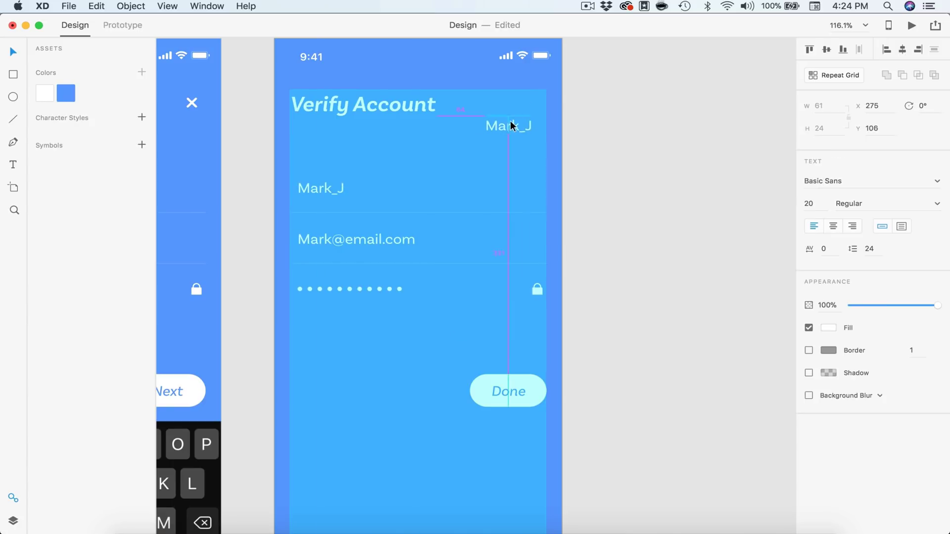
pyautogui.doubleClick(511, 125)
pyautogui.write('Skip')
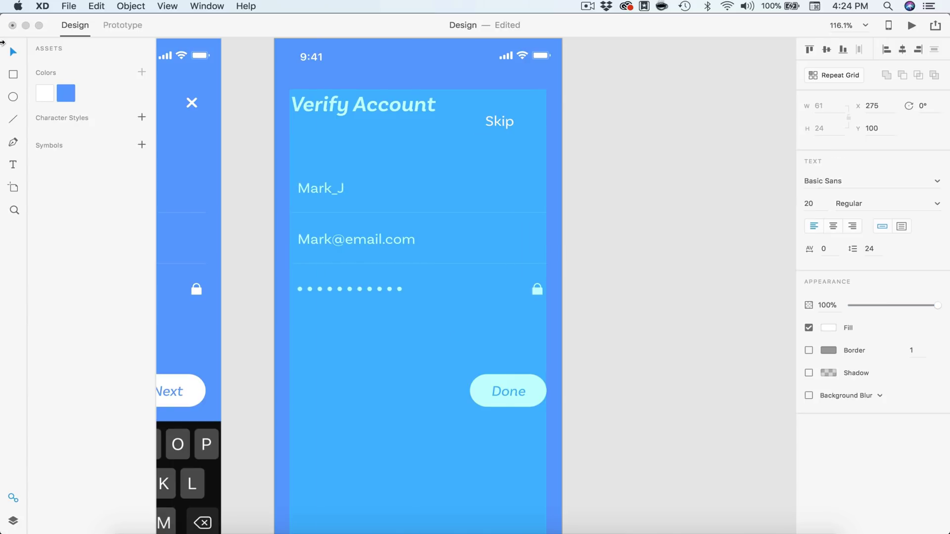
pyautogui.click(503, 122)
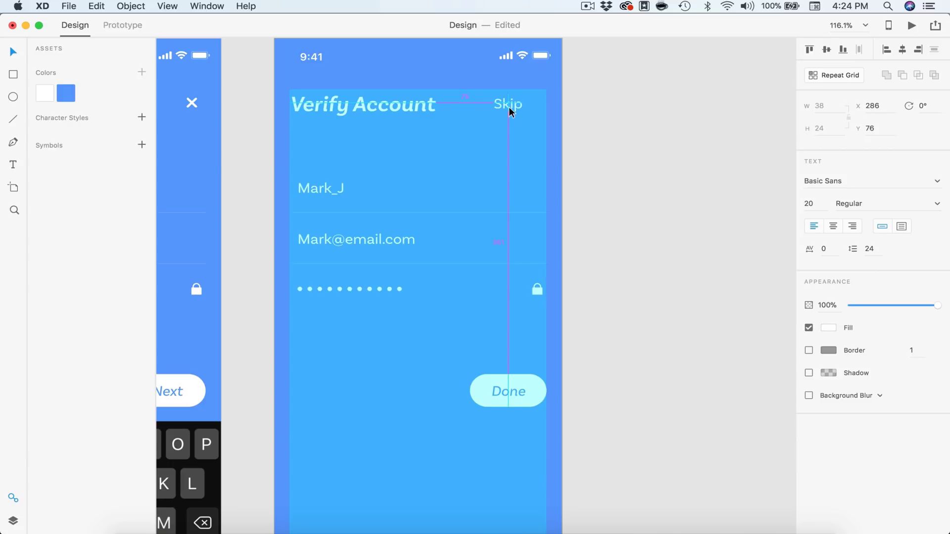
pyautogui.moveTo(510, 111); pyautogui.dragTo(534, 108)
pyautogui.click(935, 204)
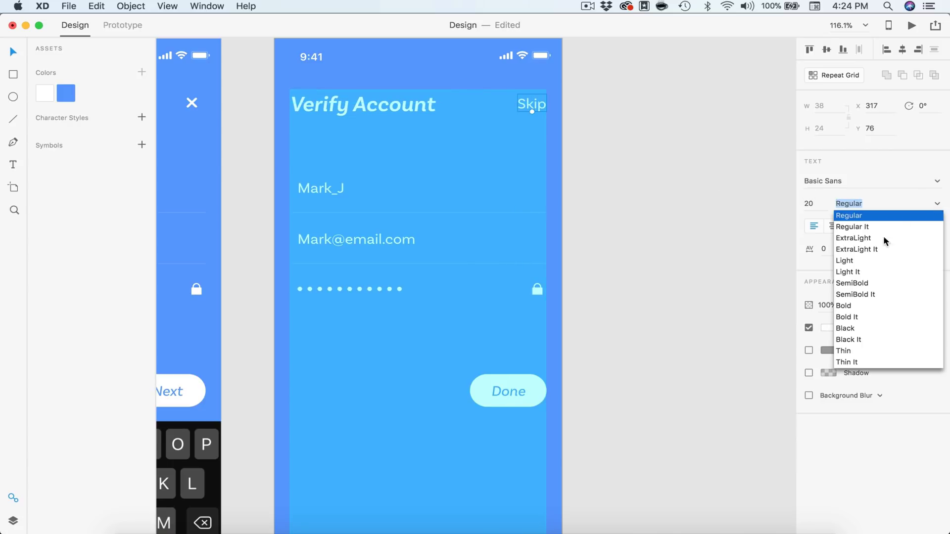
pyautogui.click(859, 225)
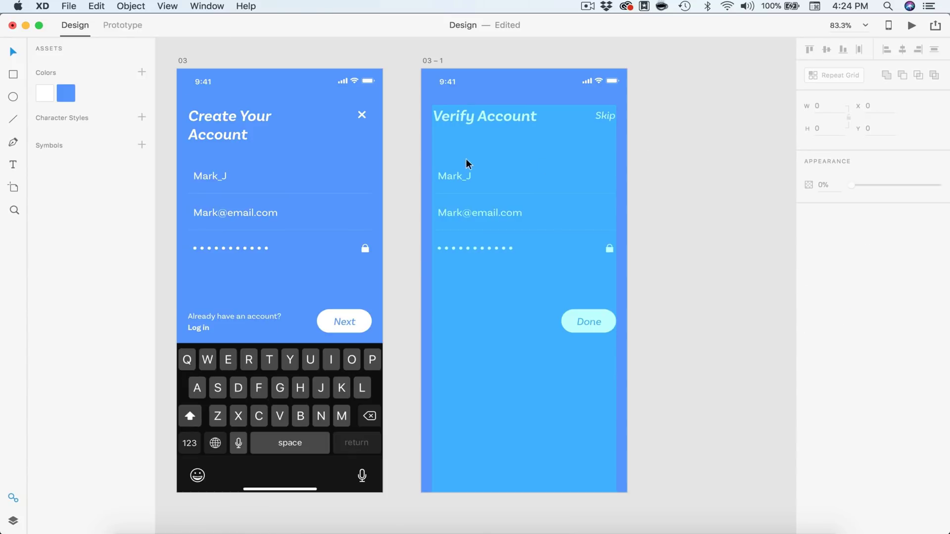
pyautogui.click(452, 177)
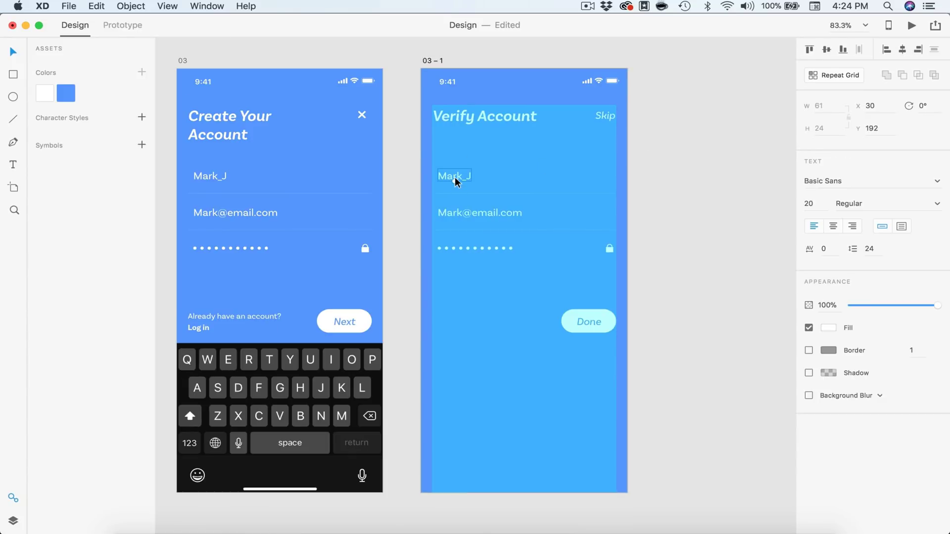
# Delete the username, sample email, divider line and lock icon from Verify Account.
pyautogui.press('Delete')
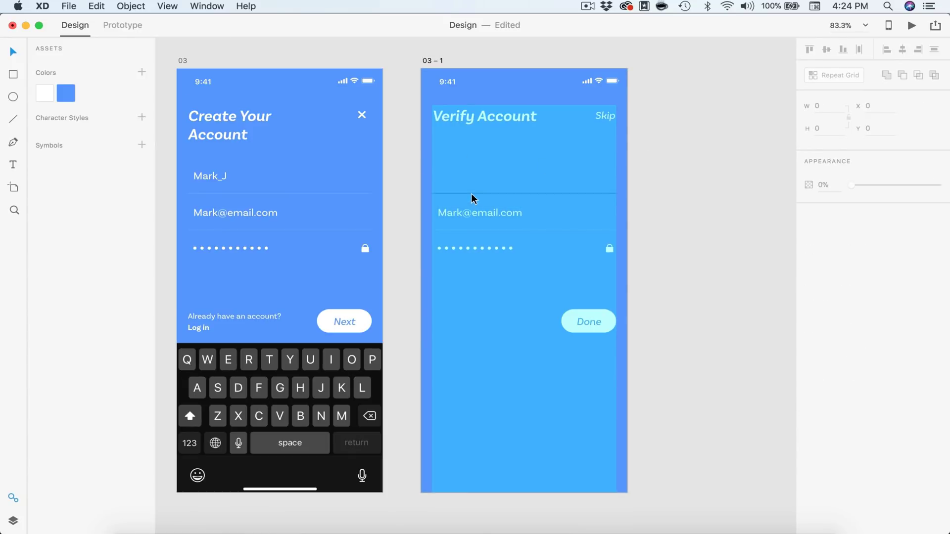
pyautogui.click(470, 196)
pyautogui.click(471, 220)
pyautogui.click(467, 218)
pyautogui.press('Delete')
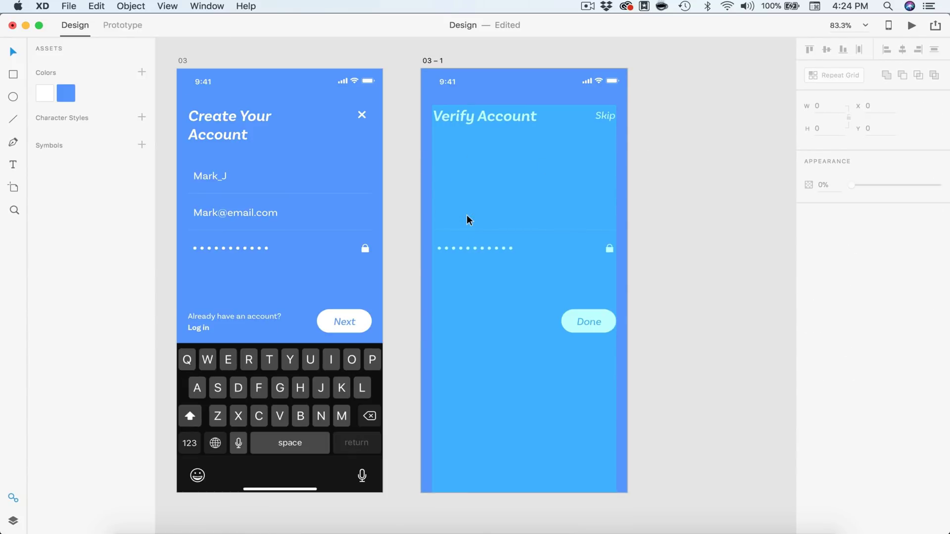
pyautogui.click(470, 230)
pyautogui.press('Escape')
pyautogui.click(609, 249)
pyautogui.press('Delete')
# Centre the password-dot row on the artboard and paste the copied numeric keypad beside it.
pyautogui.hscroll(3, 520, 247)
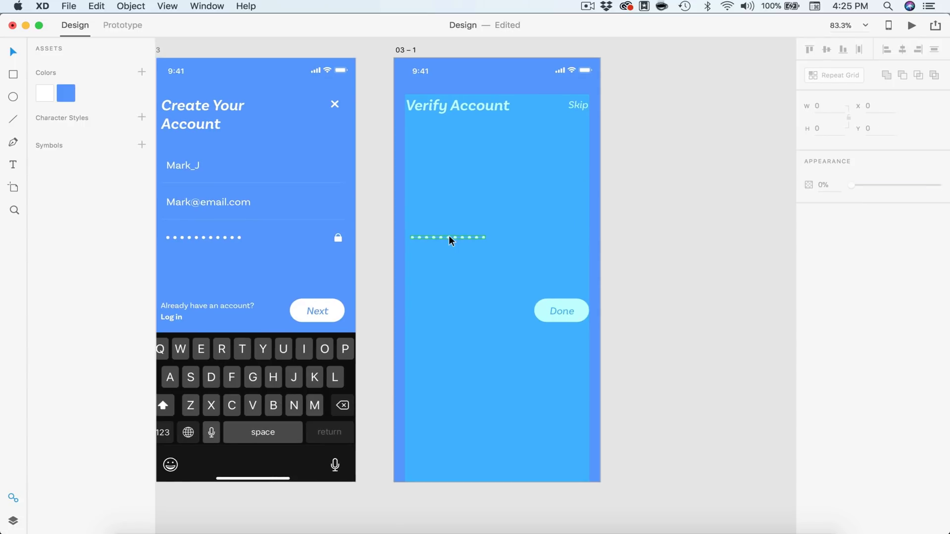
pyautogui.moveTo(449, 235); pyautogui.dragTo(499, 210)
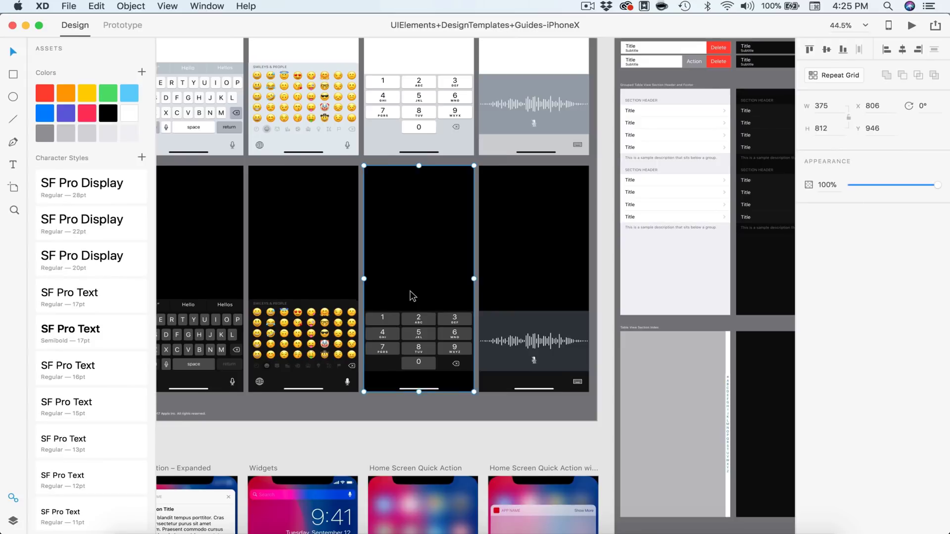
pyautogui.hscroll(-2, 443, 310)
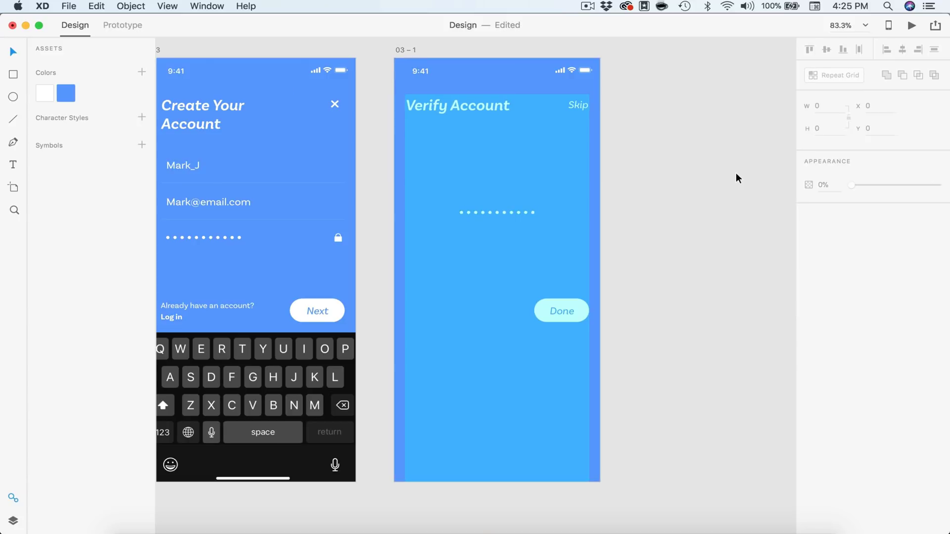
pyautogui.press('cmd+v')
pyautogui.hscroll(5, 735, 173)
# Lay out the pasted keypad and QWERTY keyboard, and remove the keypad's black background.
pyautogui.moveTo(247, 388); pyautogui.dragTo(521, 372)
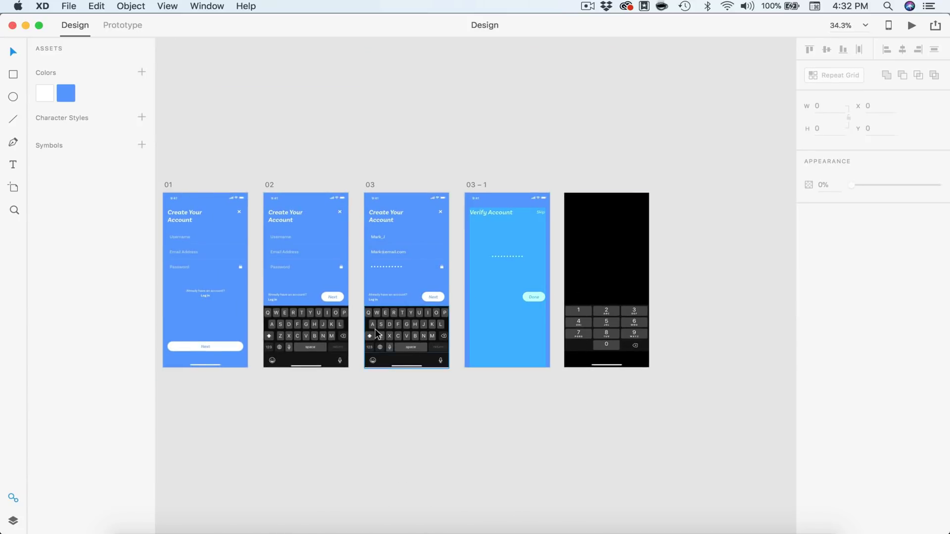
pyautogui.moveTo(373, 330); pyautogui.dragTo(662, 325)
pyautogui.scroll(10, 663, 325)
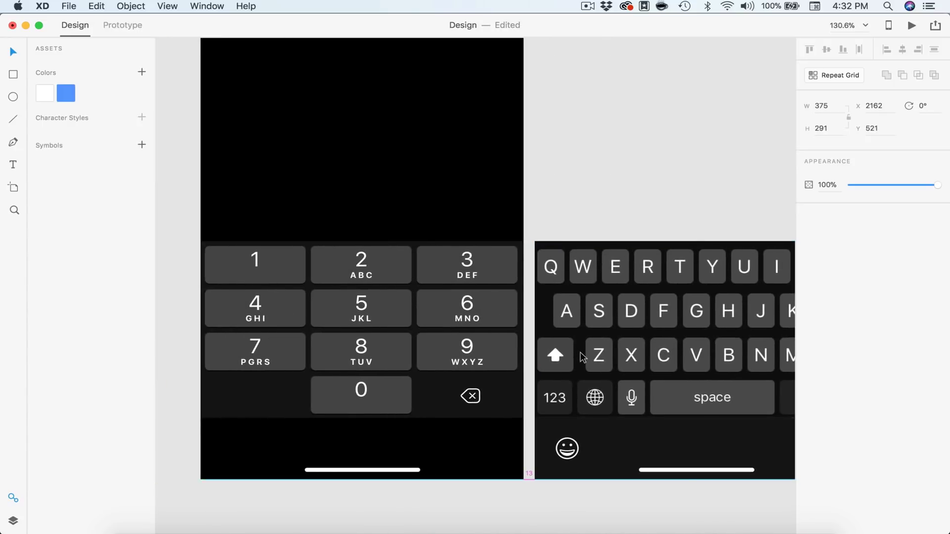
pyautogui.scroll(-5, 582, 357)
pyautogui.click(417, 142)
pyautogui.moveTo(460, 59); pyautogui.dragTo(467, 218)
pyautogui.press('super+z')
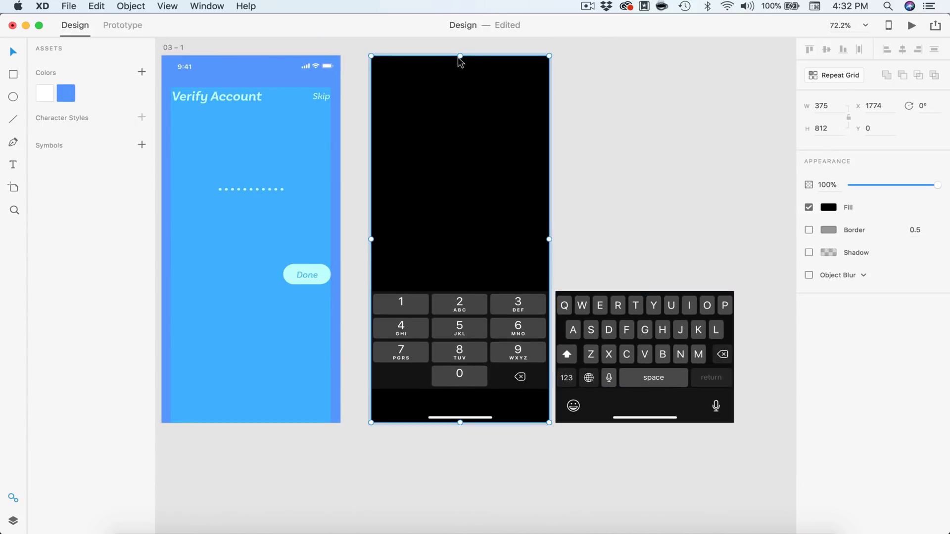
pyautogui.press('Delete')
pyautogui.scroll(-4, 588, 282)
# Delete the spare QWERTY keyboard and dock the keypad at the bottom of Verify Account.
pyautogui.click(620, 328)
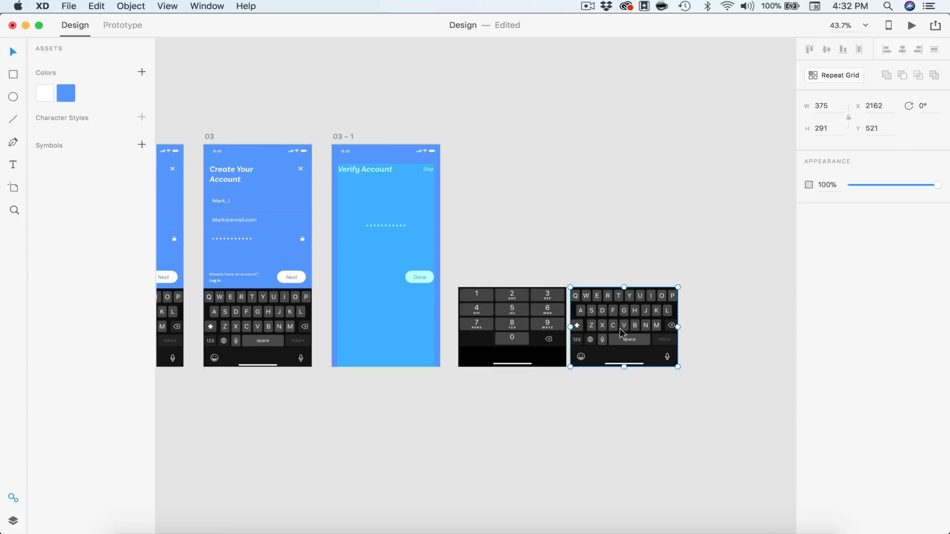
pyautogui.press('Delete')
pyautogui.moveTo(527, 329); pyautogui.dragTo(404, 336)
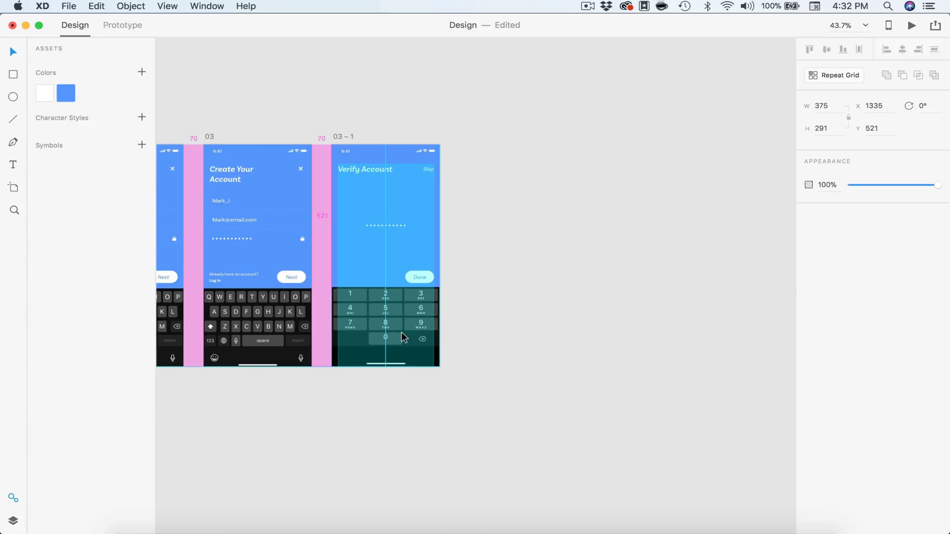
pyautogui.click(499, 346)
# Rename the Verify Account artboard to 05.
pyautogui.scroll(5, 499, 344)
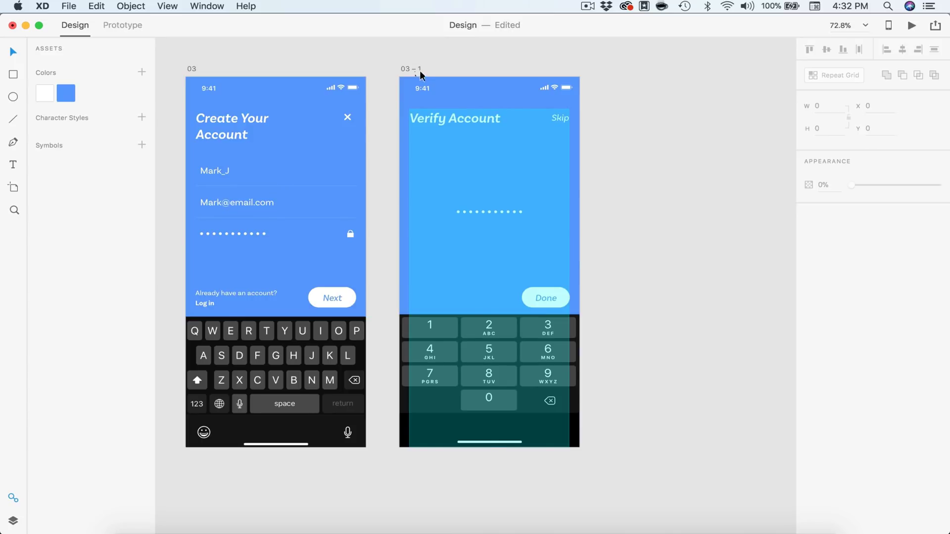
pyautogui.click(419, 70)
pyautogui.click(419, 69)
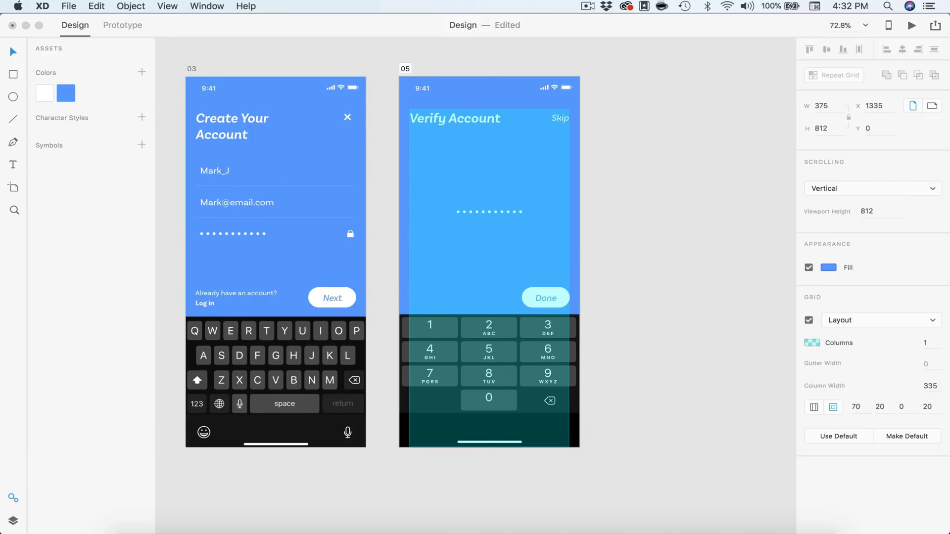
pyautogui.write('05')
pyautogui.click(656, 186)
# Set the first code dot's width to 12 px inside the repeat grid.
pyautogui.scroll(5, 602, 208)
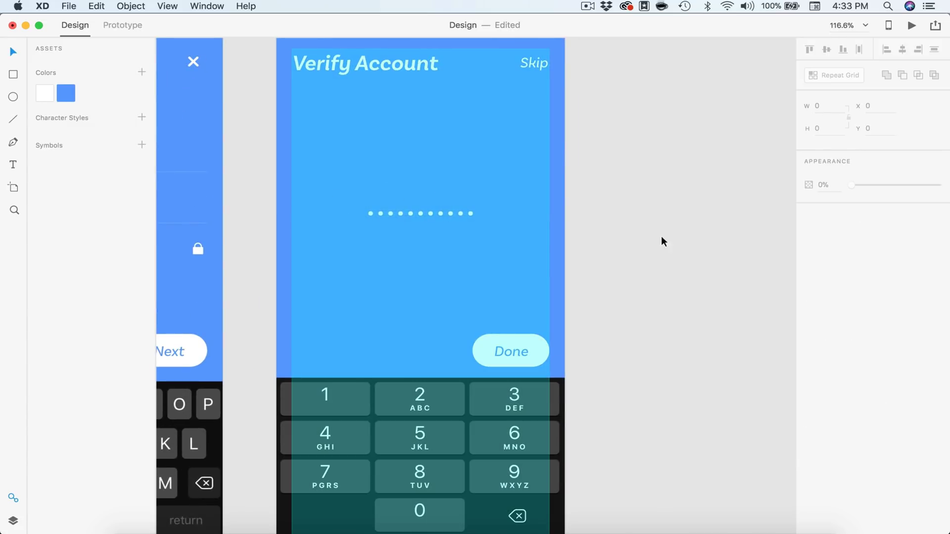
pyautogui.scroll(10, 372, 215)
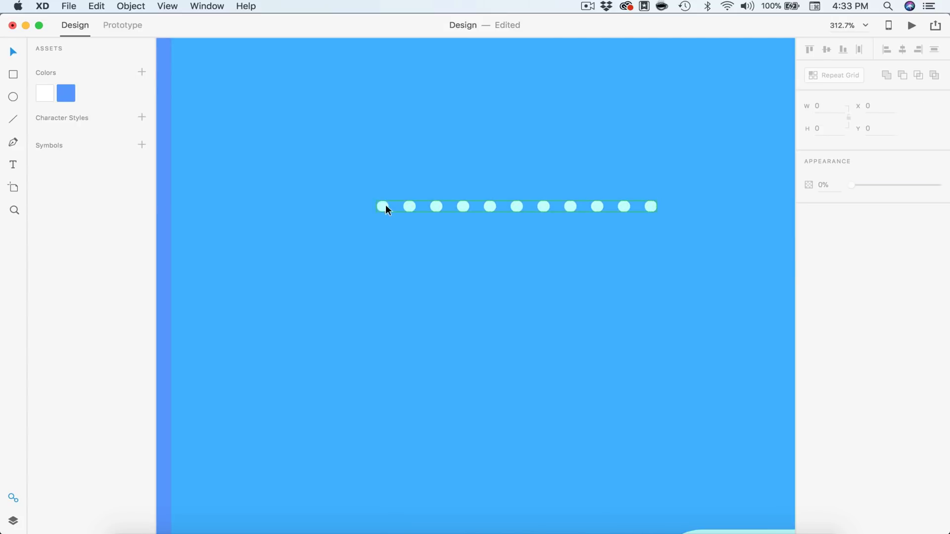
pyautogui.doubleClick(383, 207)
pyautogui.scroll(7, 381, 207)
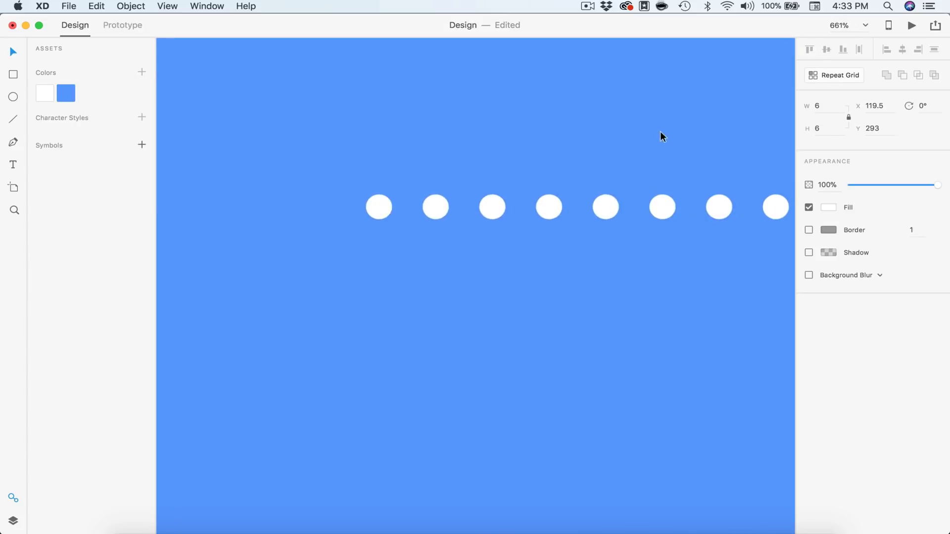
pyautogui.click(834, 105)
pyautogui.write('2')
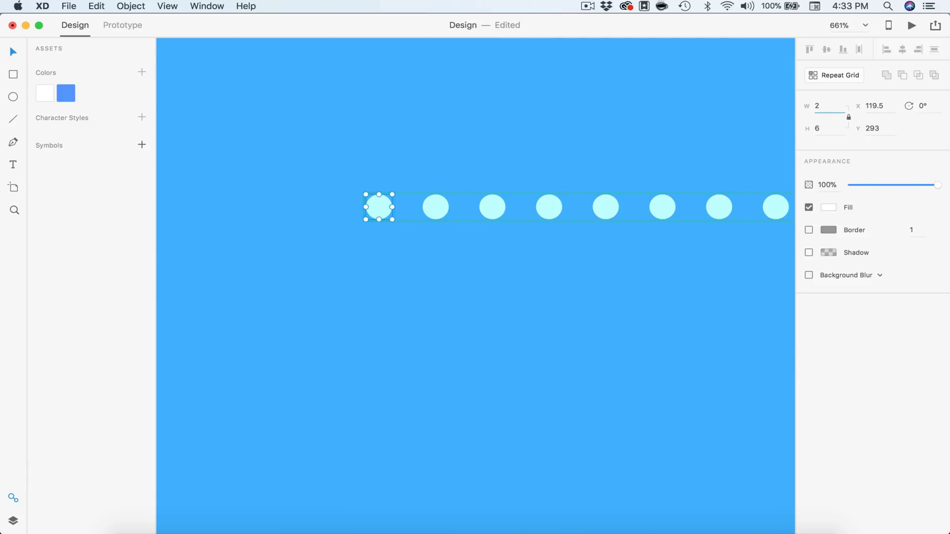
pyautogui.write('12')
pyautogui.press('Return')
# Make the dot row taller so the dots become full circles, and widen their gaps.
pyautogui.scroll(-4, 371, 164)
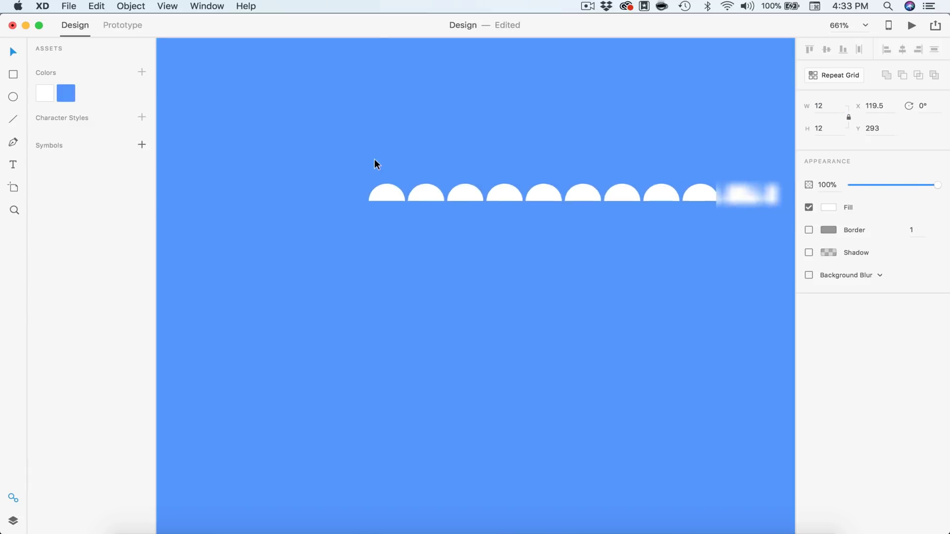
pyautogui.click(467, 196)
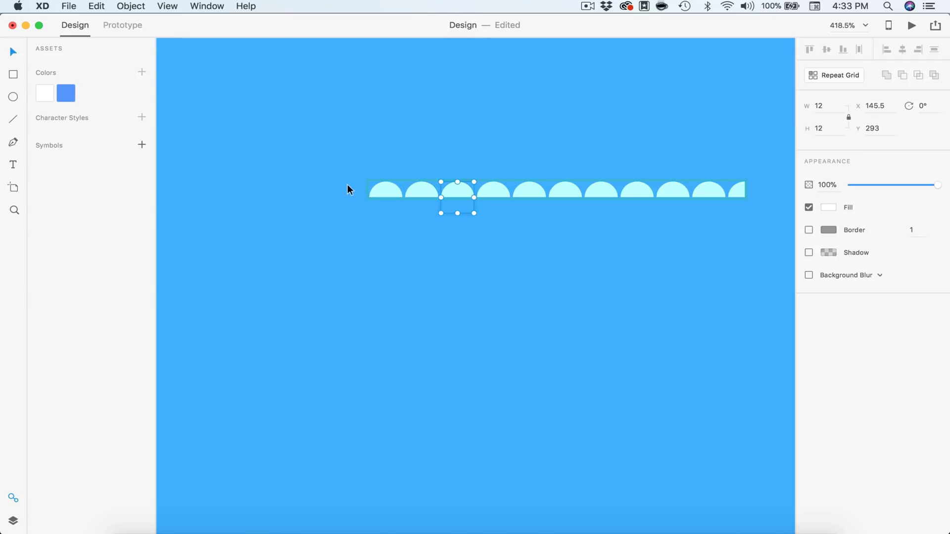
pyautogui.click(383, 190)
pyautogui.click(413, 177)
pyautogui.click(393, 188)
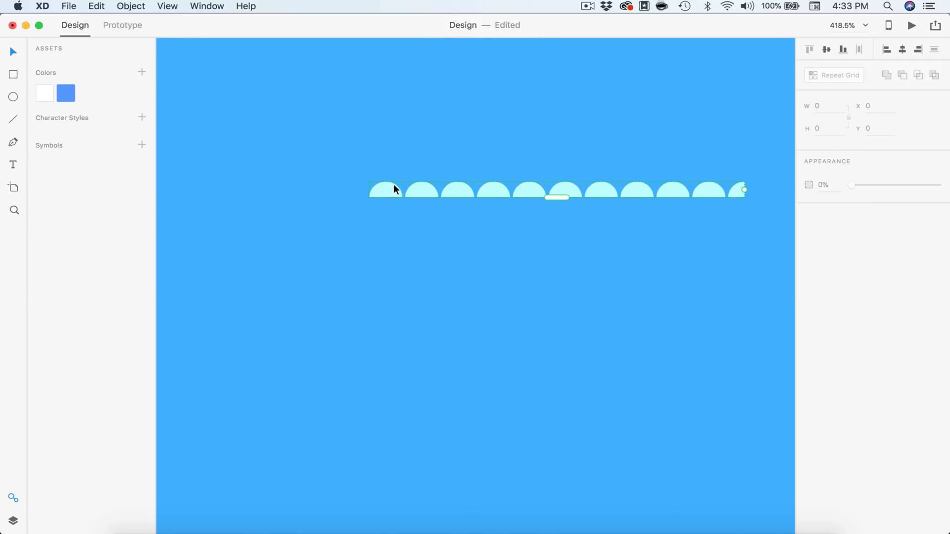
pyautogui.moveTo(561, 198); pyautogui.dragTo(560, 213)
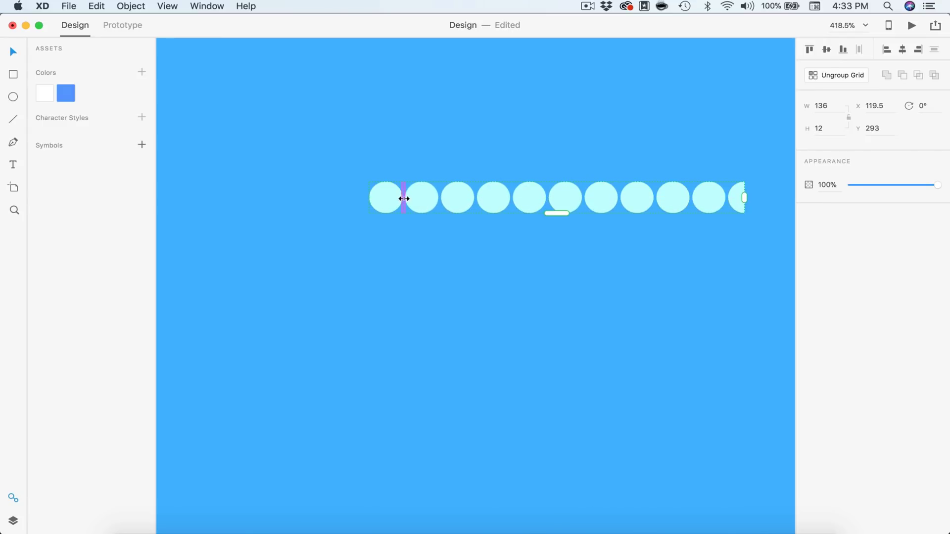
pyautogui.moveTo(404, 198); pyautogui.dragTo(439, 205)
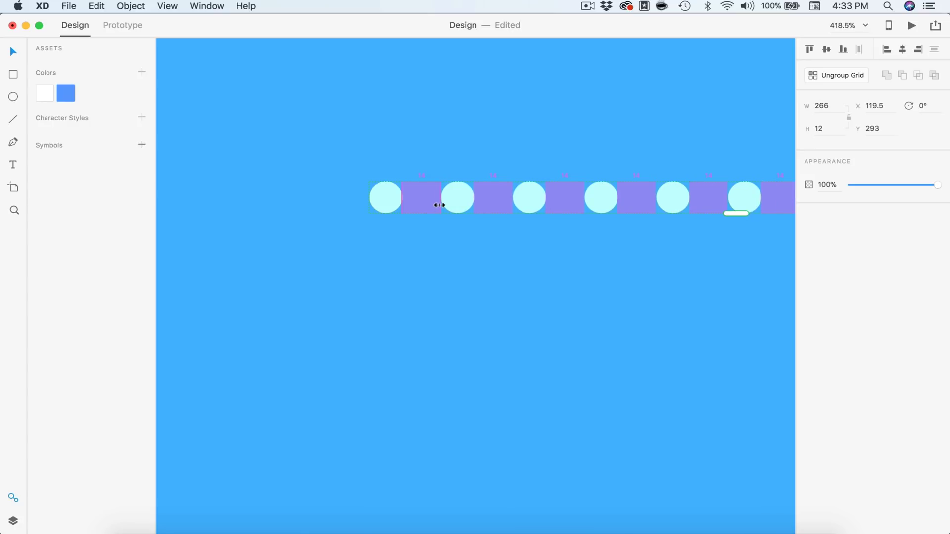
# Move the dot row up-left and narrow it to seven dots spanning 168 px.
pyautogui.click(452, 277)
pyautogui.scroll(-5, 451, 277)
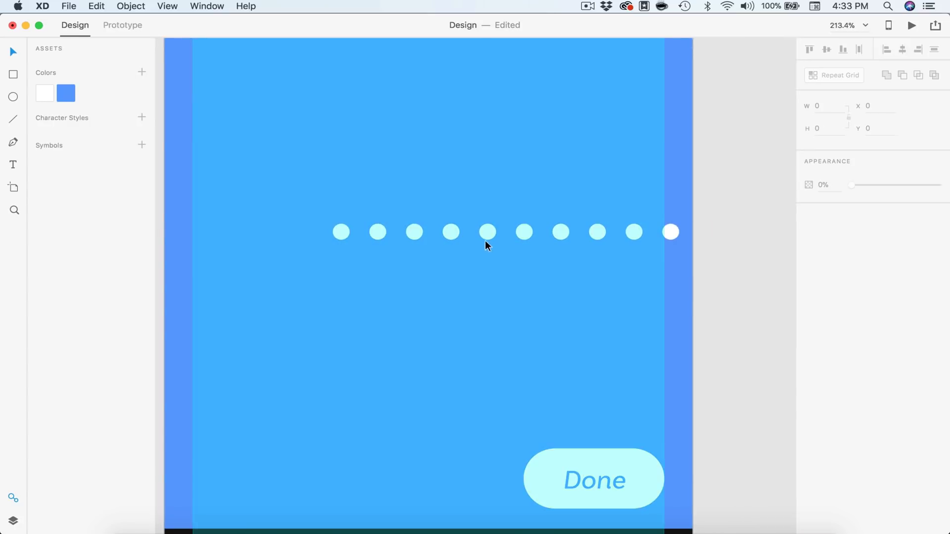
pyautogui.moveTo(485, 241); pyautogui.dragTo(416, 221)
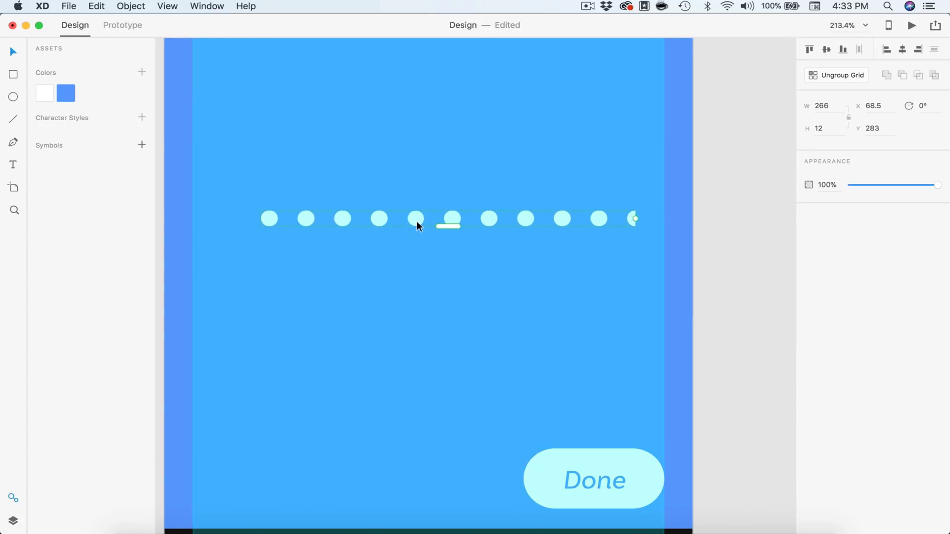
pyautogui.moveTo(635, 218); pyautogui.dragTo(462, 218)
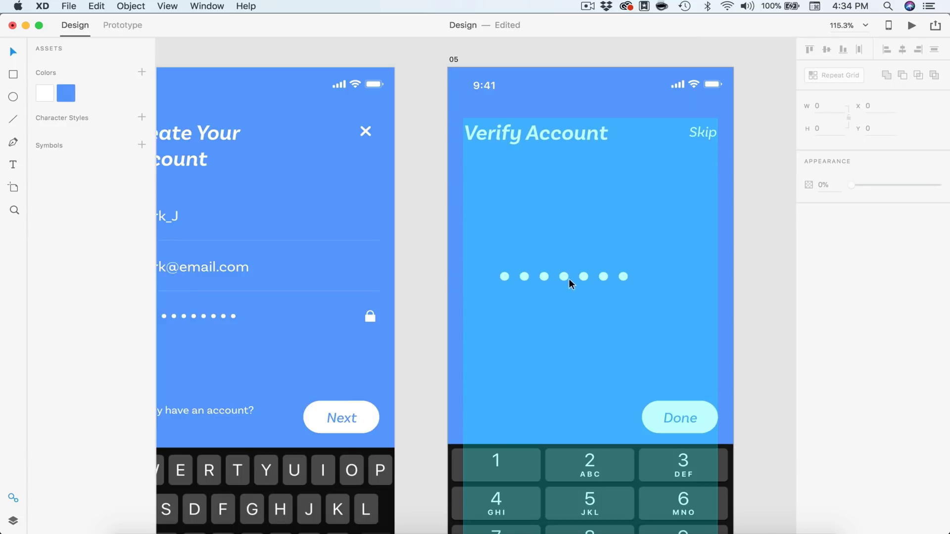
pyautogui.scroll(-4, 569, 278)
# Centre the dot row horizontally and place a copy of the Skip text below the title.
pyautogui.click(903, 49)
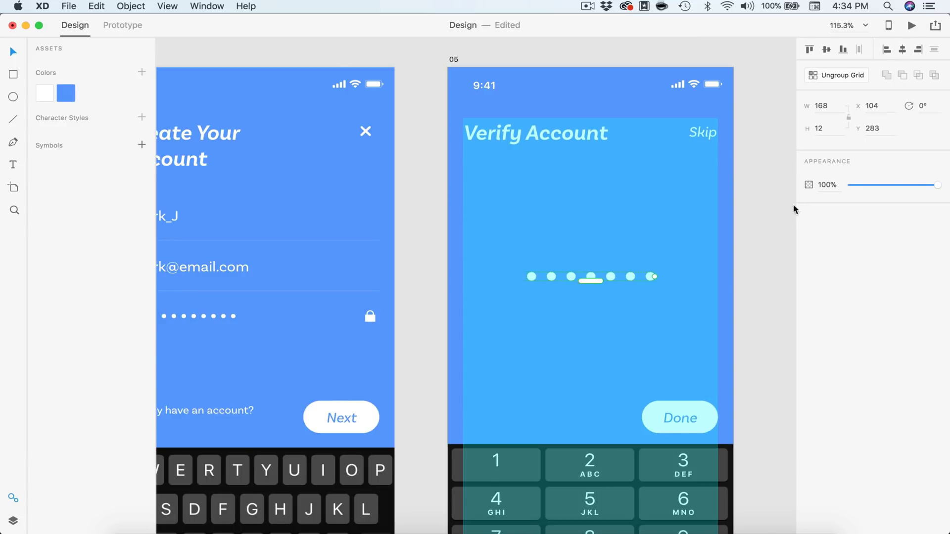
pyautogui.click(761, 246)
pyautogui.hscroll(4, 762, 242)
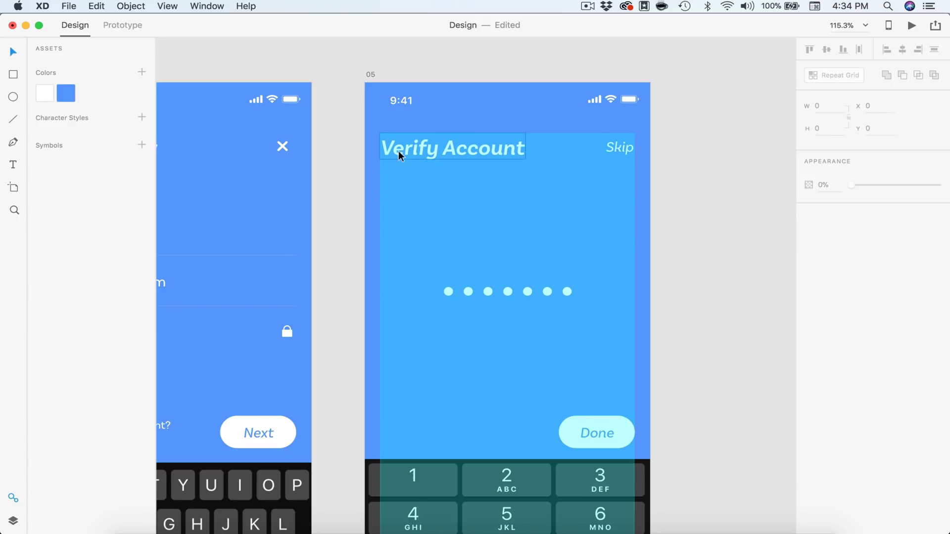
pyautogui.click(620, 147)
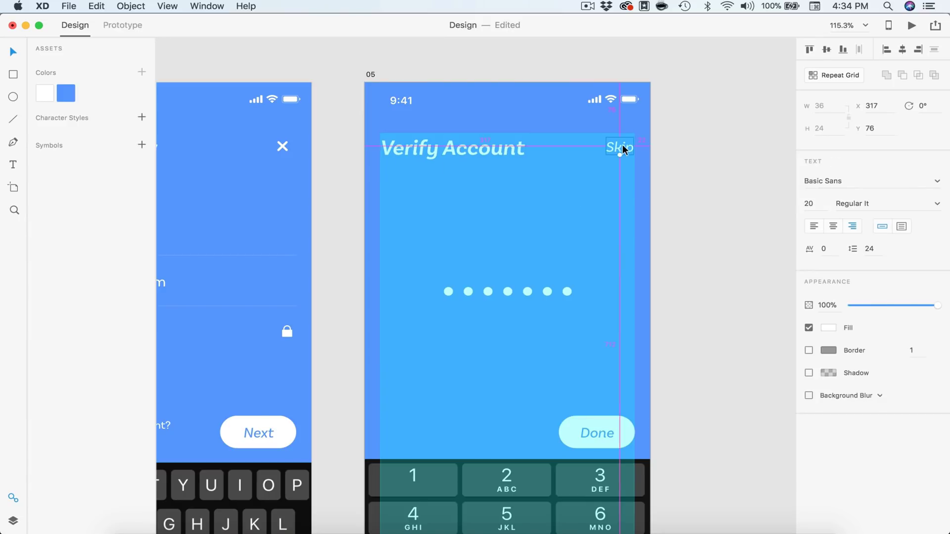
pyautogui.moveTo(619, 147); pyautogui.dragTo(394, 176)
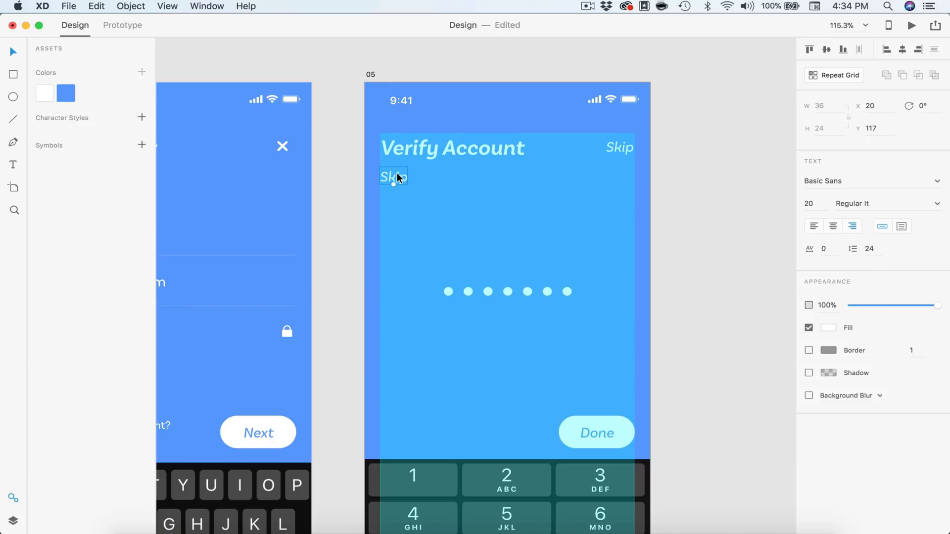
pyautogui.moveTo(397, 176); pyautogui.dragTo(398, 182)
# Make the Skip copy a 335.48 px wide, left-aligned area text at size 17.
pyautogui.click(901, 226)
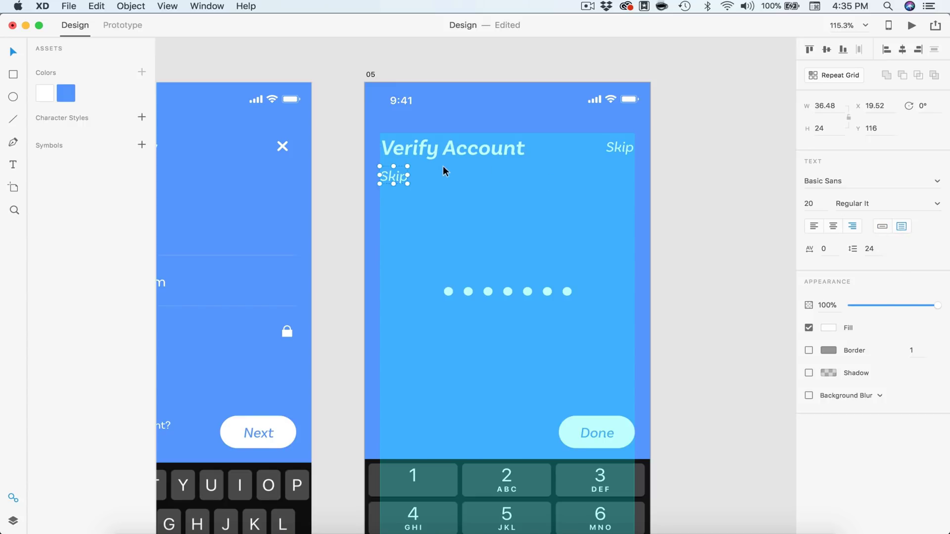
pyautogui.moveTo(407, 177); pyautogui.dragTo(635, 175)
pyautogui.click(813, 226)
pyautogui.click(811, 203)
pyautogui.write('17')
pyautogui.press('Return')
pyautogui.scroll(3, 476, 191)
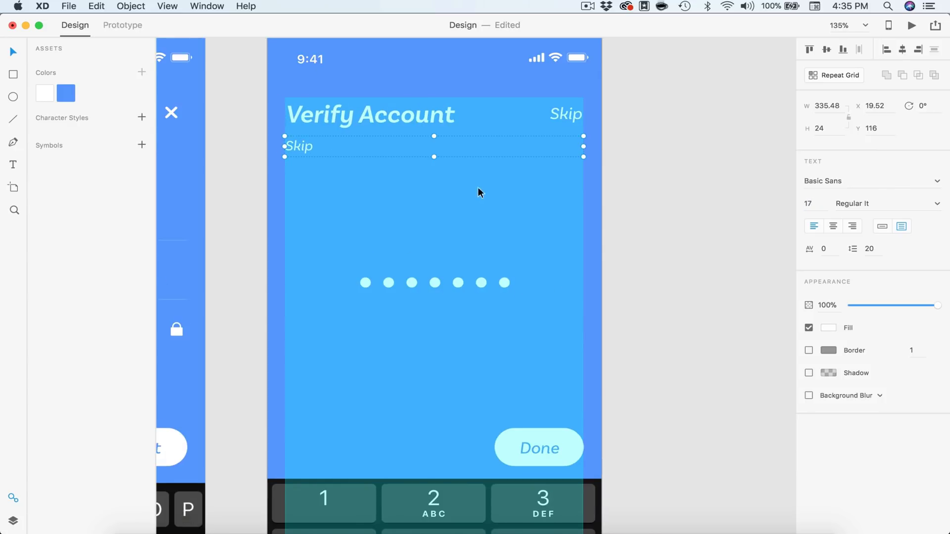
# Replace the Skip copy with the 7-digit code sentence, wrap it, and set Regular weight.
pyautogui.doubleClick(313, 146)
pyautogui.write('Please enter the 7-digit code we sent to your email.')
pyautogui.press('Escape')
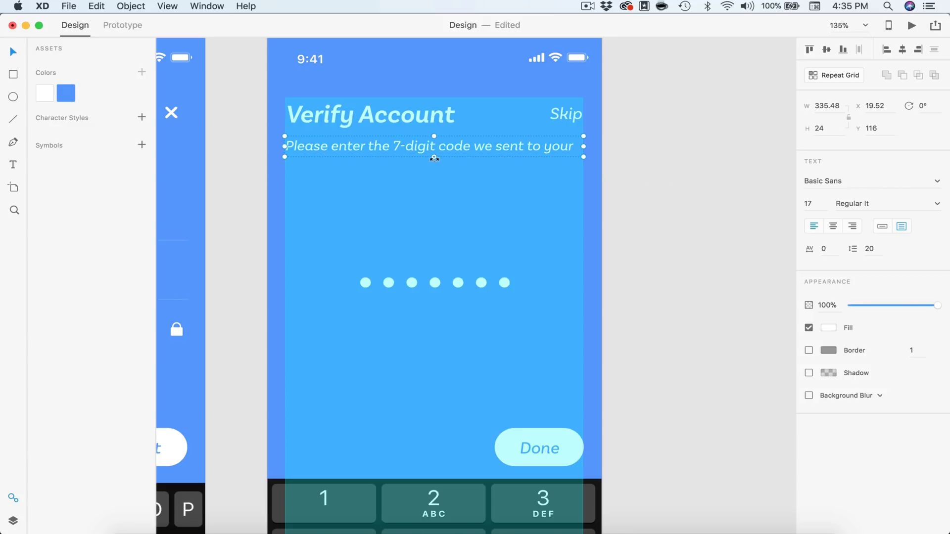
pyautogui.moveTo(434, 157); pyautogui.dragTo(433, 174)
pyautogui.click(939, 205)
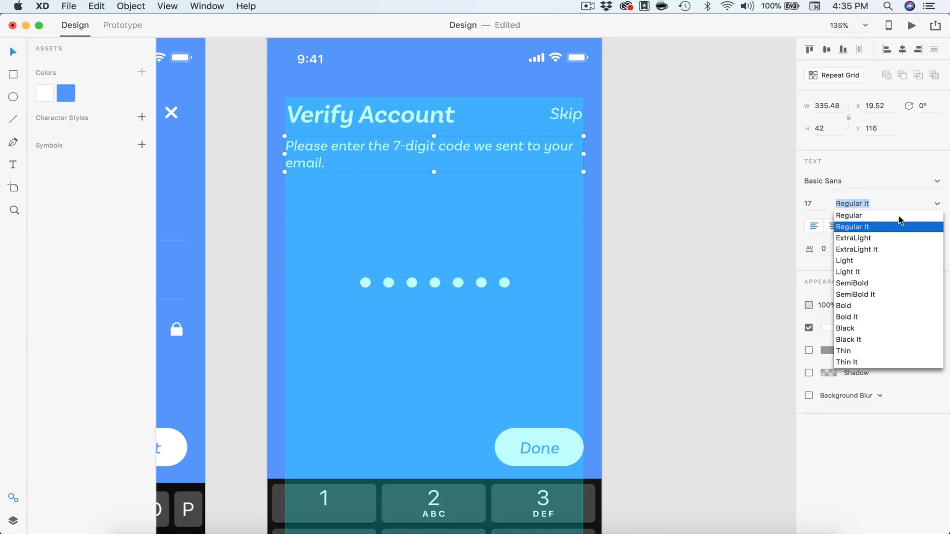
pyautogui.click(861, 215)
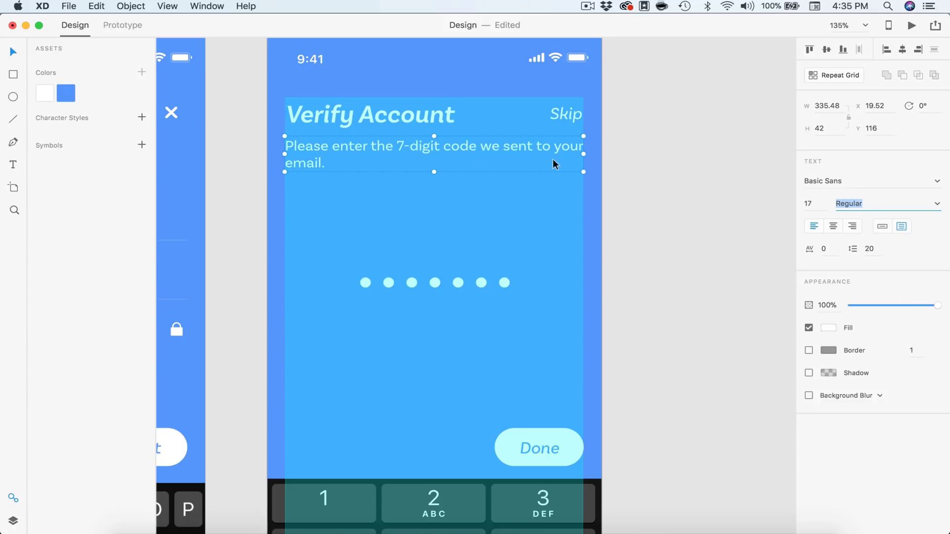
# Append 'Didn't receive an email?' to the paragraph and make it bold.
pyautogui.doubleClick(343, 166)
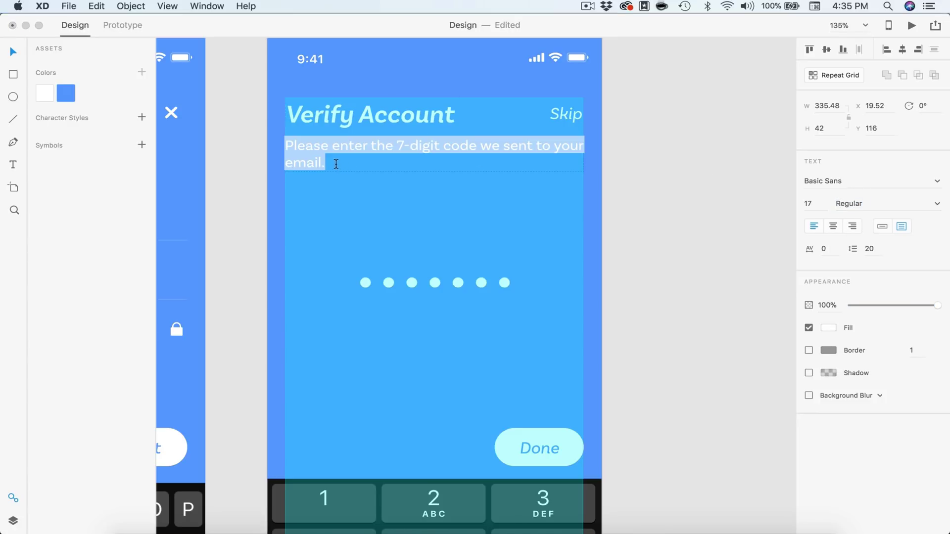
pyautogui.click(333, 163)
pyautogui.write("Didn't receive an email?")
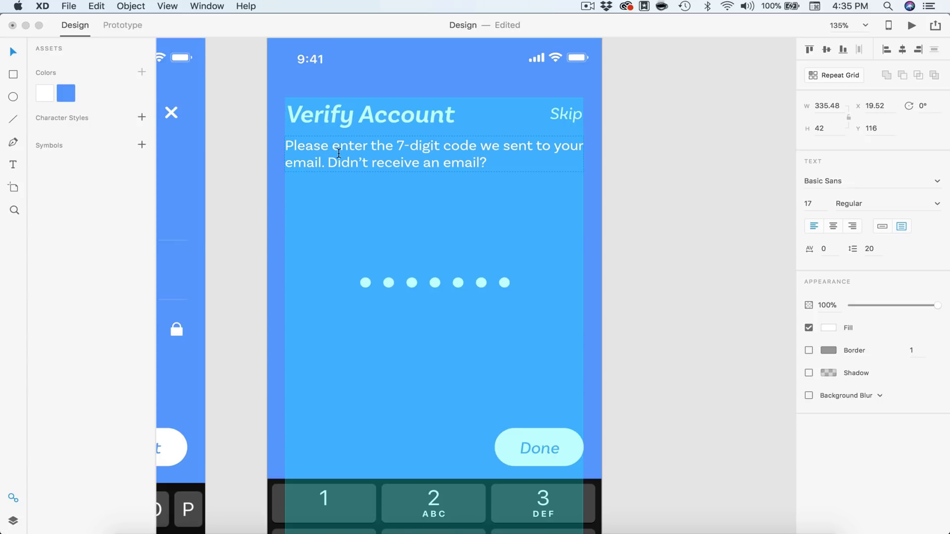
pyautogui.moveTo(329, 163); pyautogui.dragTo(502, 158)
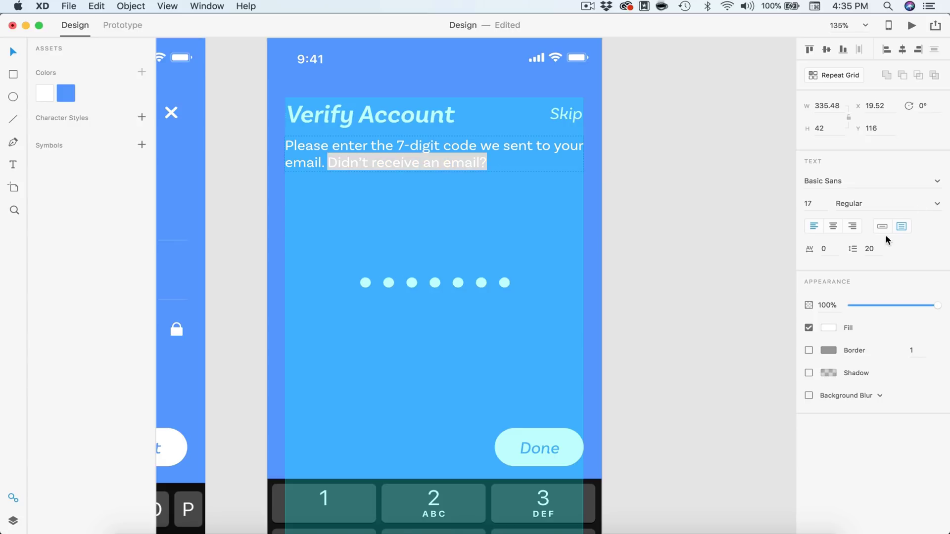
pyautogui.click(937, 204)
pyautogui.click(846, 306)
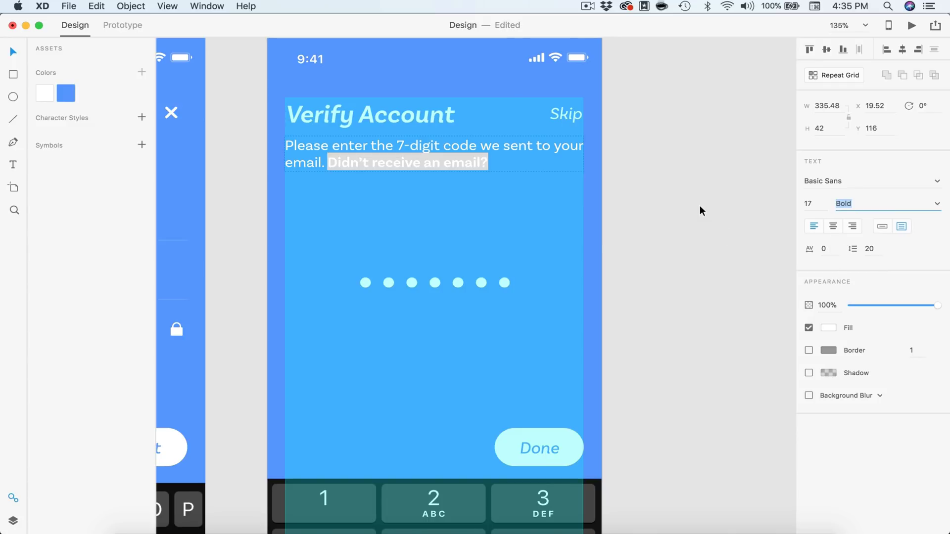
pyautogui.press('Escape')
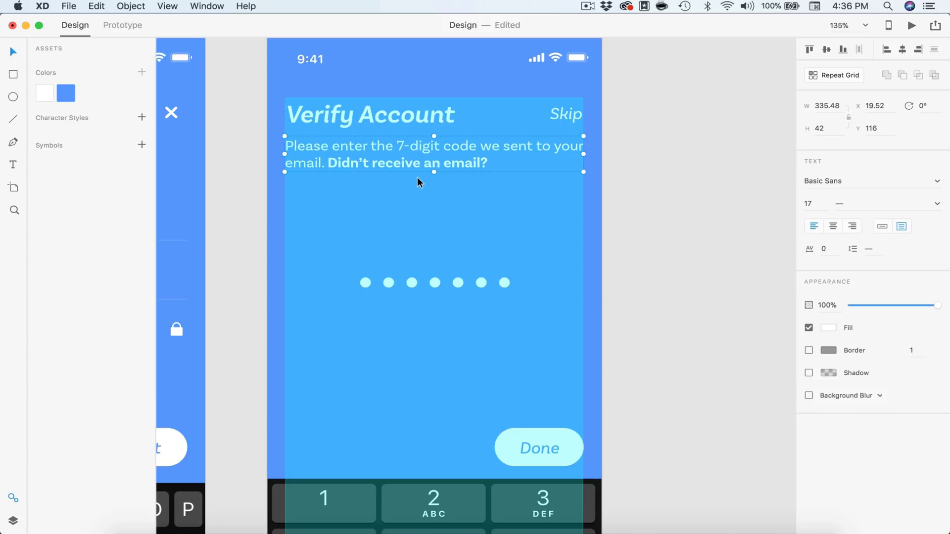
pyautogui.press('Escape')
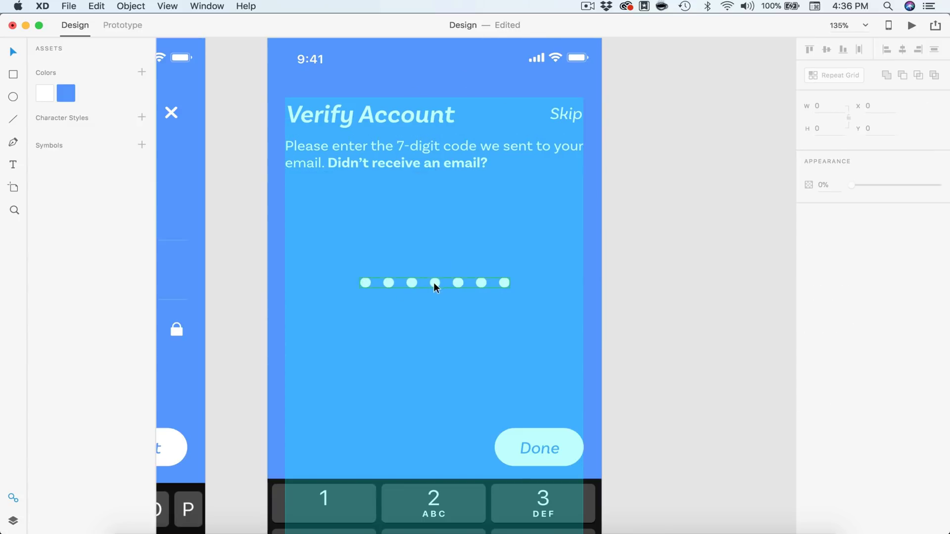
# Move the code-dot row below the paragraph and nudge it further down with Shift+Down.
pyautogui.moveTo(433, 282); pyautogui.dragTo(427, 178)
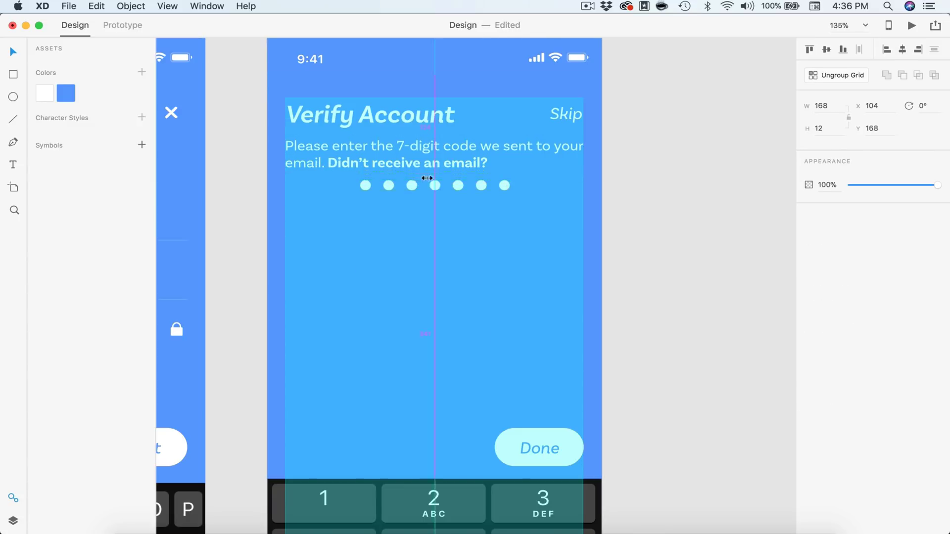
pyautogui.hotkey('shift', 'Down')
pyautogui.hotkey('shift', 'Down')
pyautogui.hotkey('shift', 'Down')
pyautogui.hotkey('shift', 'Down')
pyautogui.hotkey('shift', 'Down')
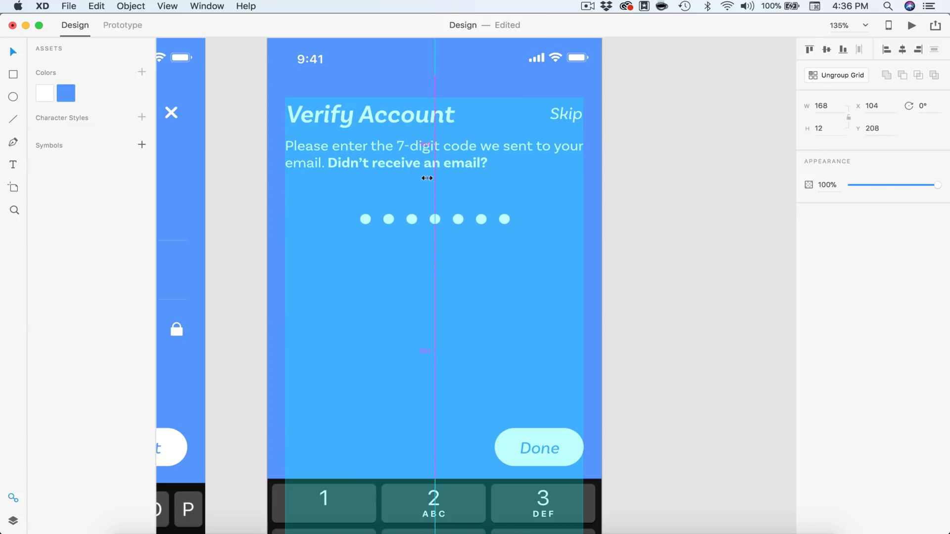
pyautogui.hotkey('shift', 'Down')
pyautogui.hotkey('shift', 'Down')
pyautogui.hotkey('shift', 'Down')
pyautogui.hotkey('shift', 'Down')
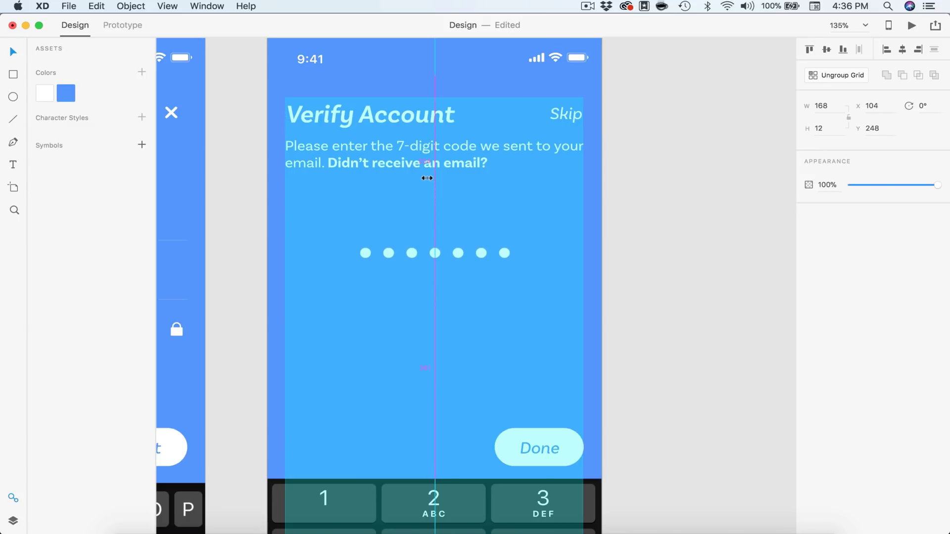
pyautogui.click(684, 281)
pyautogui.scroll(-5, 684, 281)
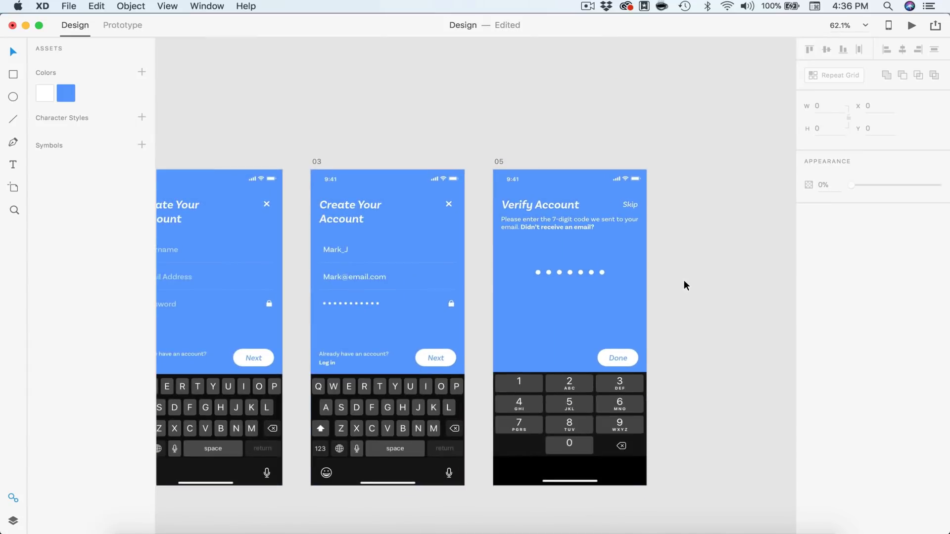
pyautogui.scroll(-1, 683, 280)
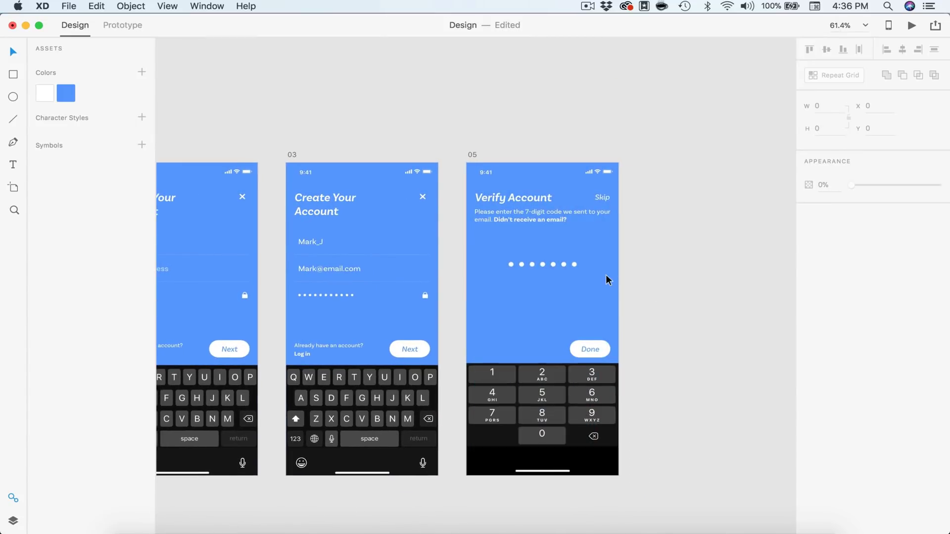
pyautogui.click(540, 267)
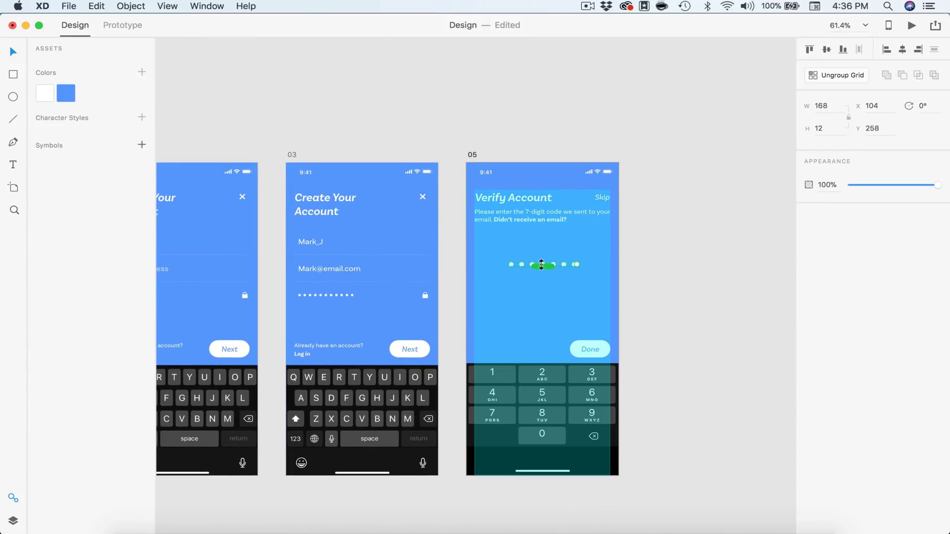
pyautogui.click(663, 299)
pyautogui.scroll(-3, 666, 307)
pyautogui.scroll(1, 666, 310)
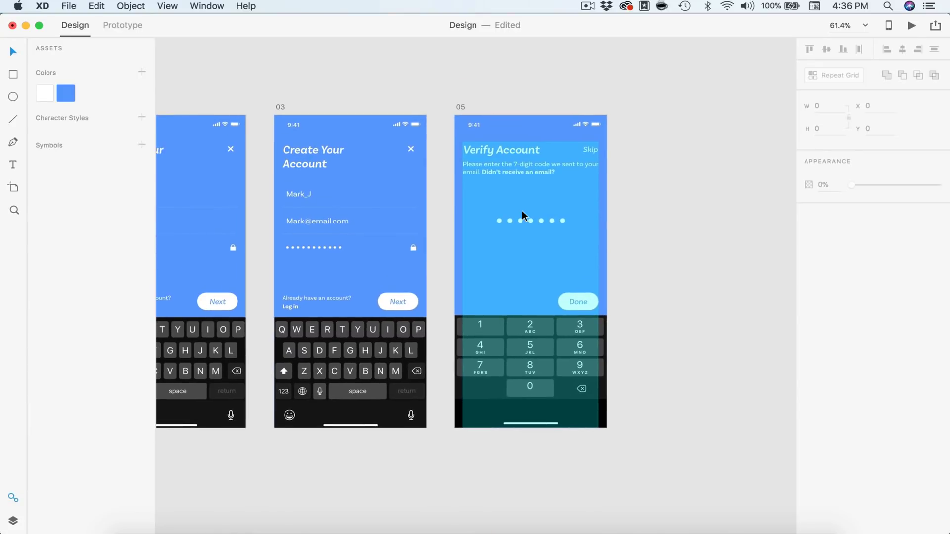
# Turn off the layout grid on artboard 05.
pyautogui.click(521, 210)
pyautogui.scroll(5, 568, 277)
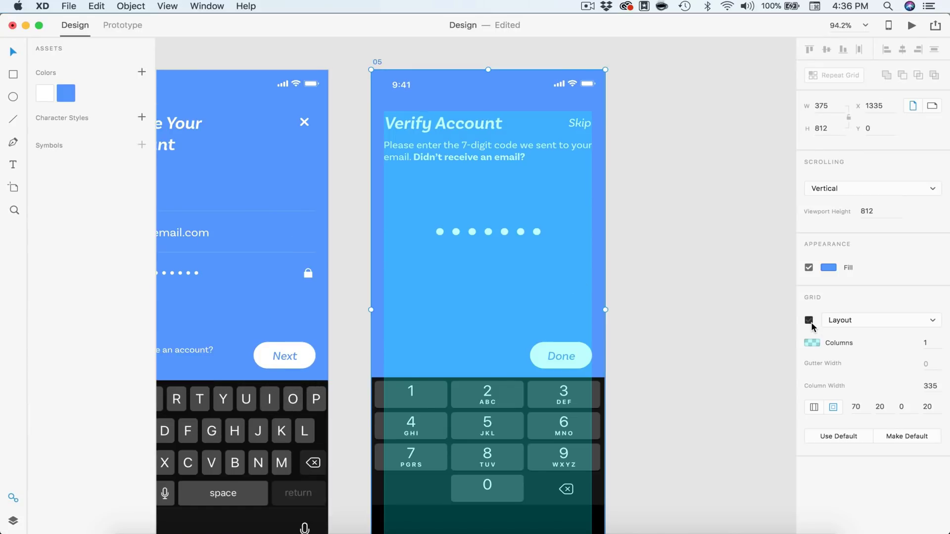
pyautogui.click(808, 320)
pyautogui.click(704, 311)
pyautogui.scroll(-5, 703, 311)
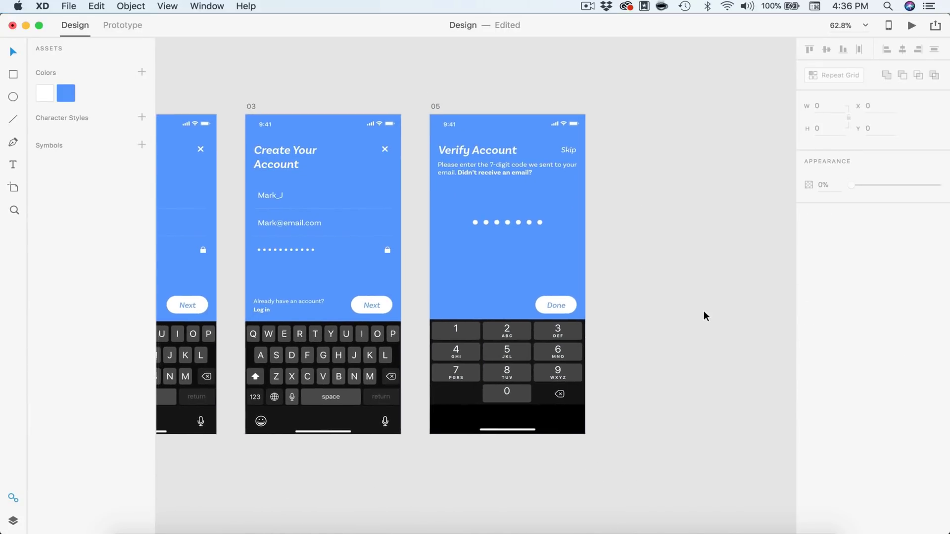
pyautogui.click(436, 108)
# Duplicate artboard 05 and move the original back beside its copy.
pyautogui.moveTo(436, 109)
pyautogui.mouseDown()
pyautogui.moveTo(657, 106)
pyautogui.moveTo(658, 115)
pyautogui.moveTo(437, 111)
pyautogui.mouseUp()
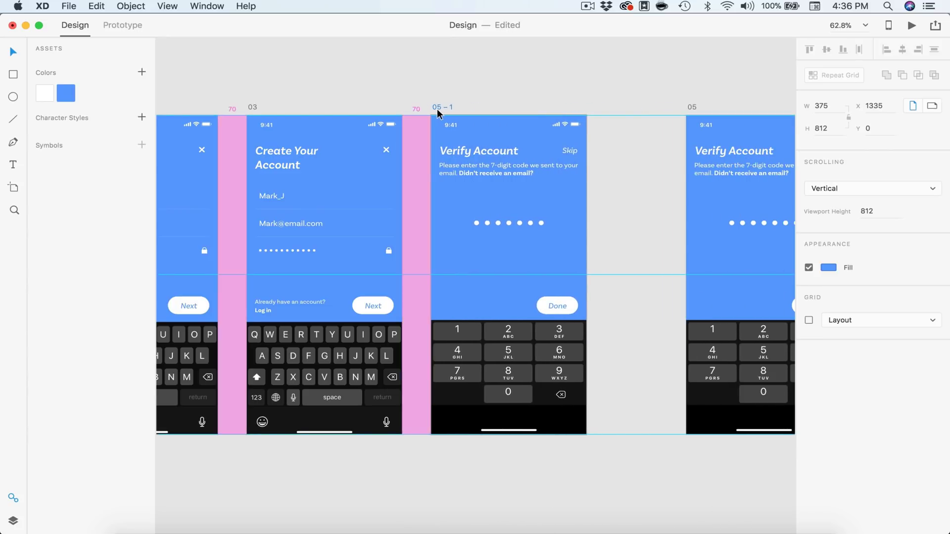
pyautogui.click(685, 108)
pyautogui.moveTo(685, 108); pyautogui.dragTo(619, 107)
pyautogui.click(568, 101)
# Rename the copied artboard to 04.
pyautogui.doubleClick(438, 106)
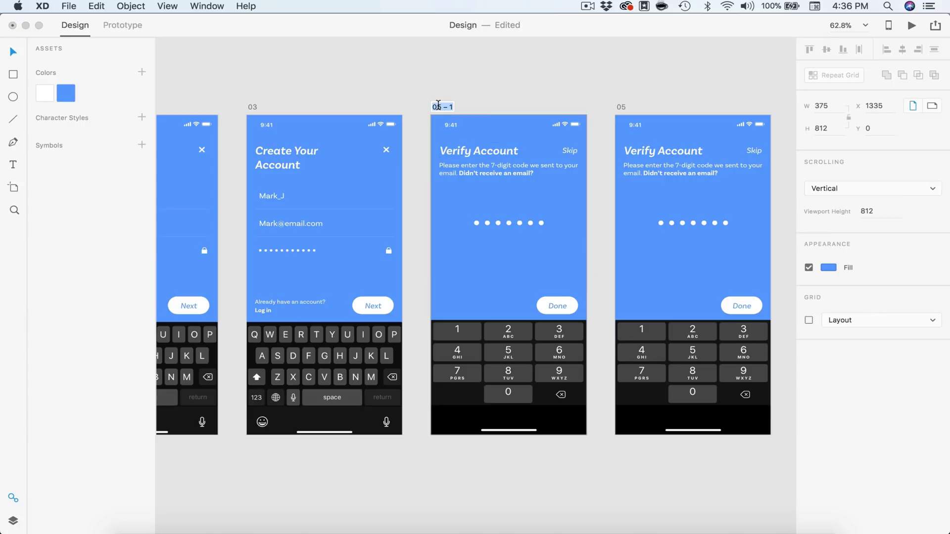
pyautogui.write('04')
pyautogui.press('Return')
pyautogui.click(507, 102)
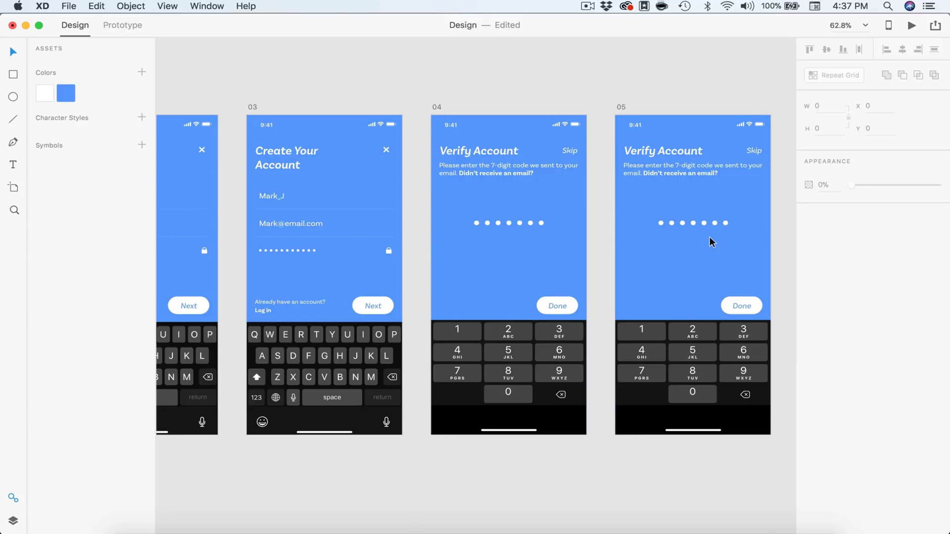
pyautogui.scroll(2, 710, 240)
pyautogui.click(424, 221)
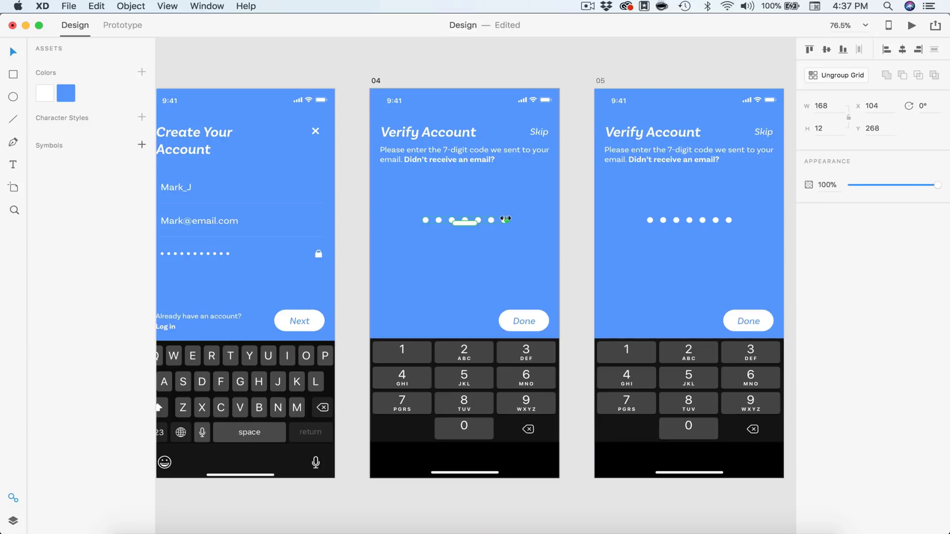
pyautogui.scroll(5, 505, 219)
# Add a '0' text at size 20 on artboard 04 and turn it into a repeat grid.
pyautogui.press('t')
pyautogui.click(351, 171)
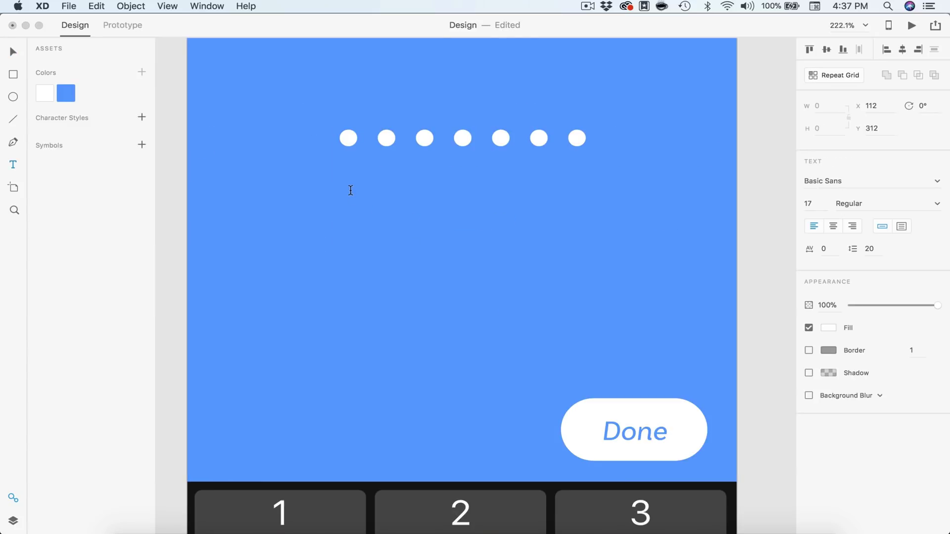
pyautogui.write('0')
pyautogui.click(14, 52)
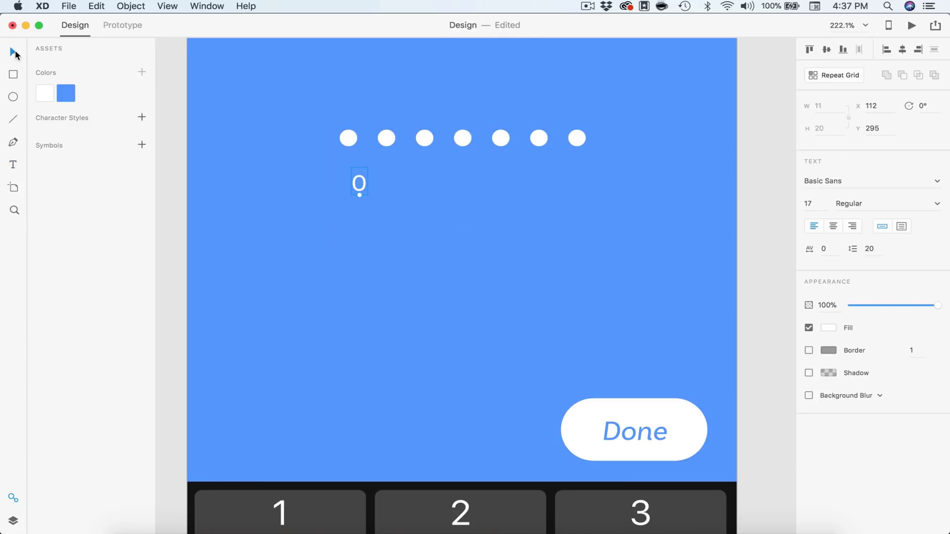
pyautogui.click(811, 203)
pyautogui.write('20')
pyautogui.press('Return')
pyautogui.click(360, 182)
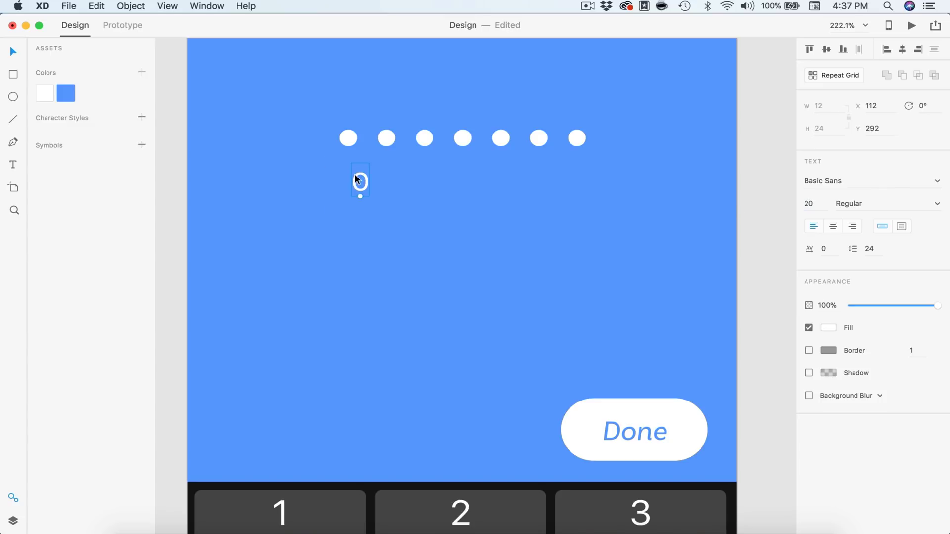
pyautogui.click(841, 76)
# Tighten the 0s' spacing, extend to seven, align over the dots, and delete the dots.
pyautogui.moveTo(361, 184); pyautogui.dragTo(590, 169)
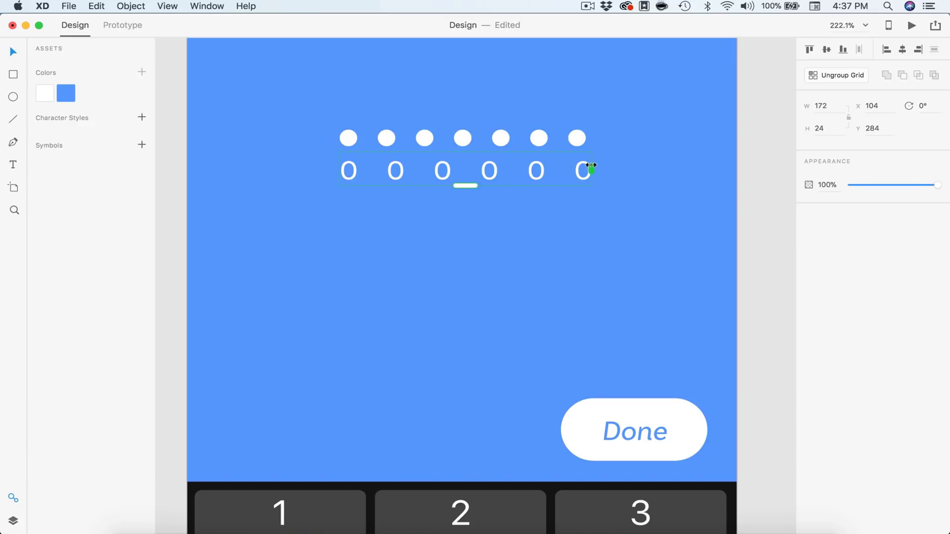
pyautogui.moveTo(410, 167); pyautogui.dragTo(363, 171)
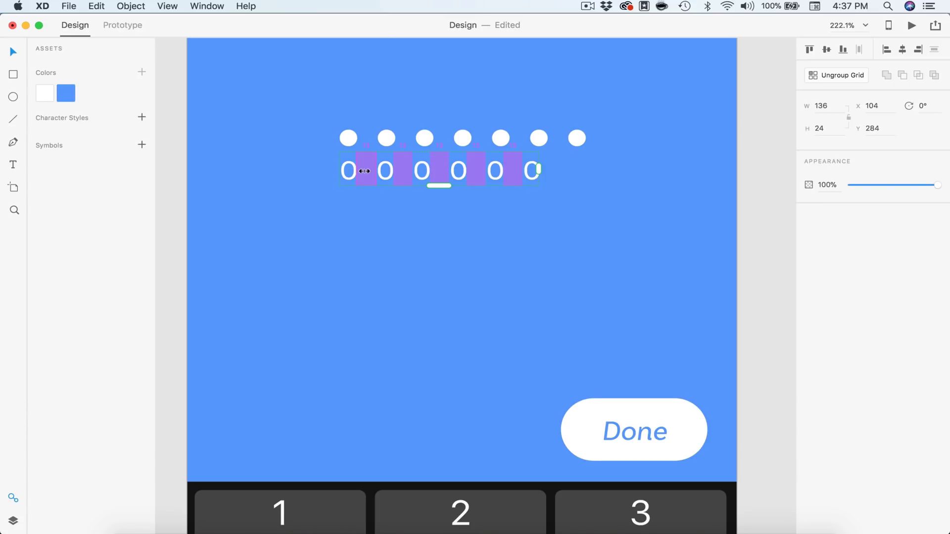
pyautogui.moveTo(364, 170); pyautogui.dragTo(364, 170)
pyautogui.moveTo(540, 169); pyautogui.dragTo(584, 169)
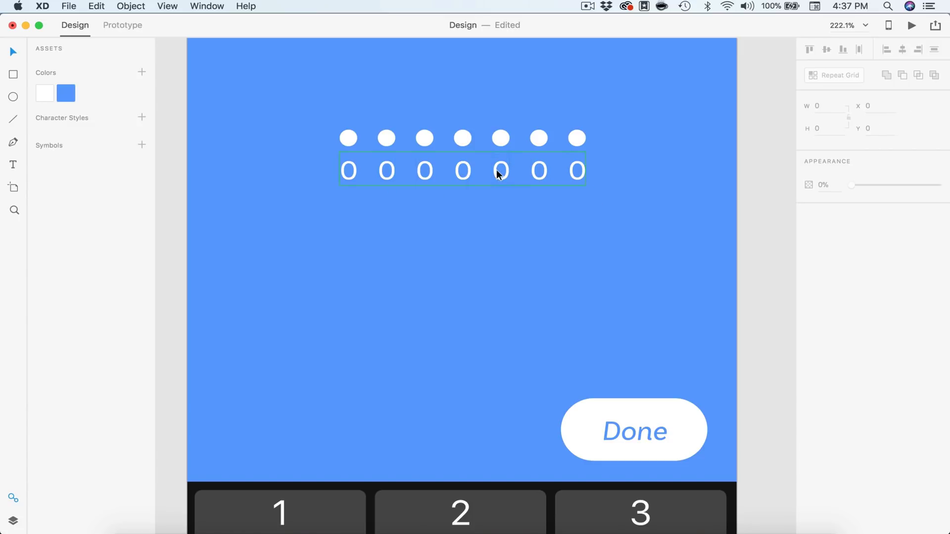
pyautogui.moveTo(499, 170); pyautogui.dragTo(498, 138)
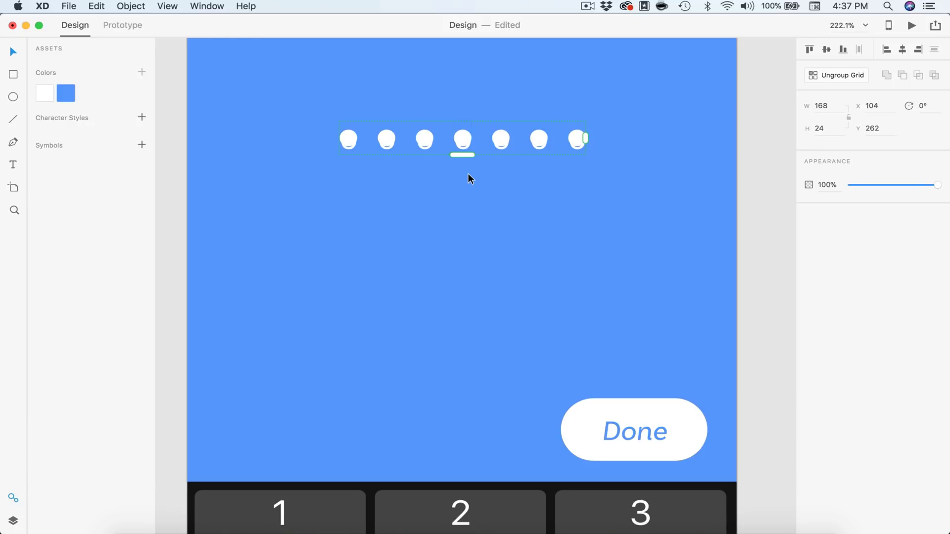
pyautogui.click(468, 174)
pyautogui.click(461, 143)
pyautogui.press('Delete')
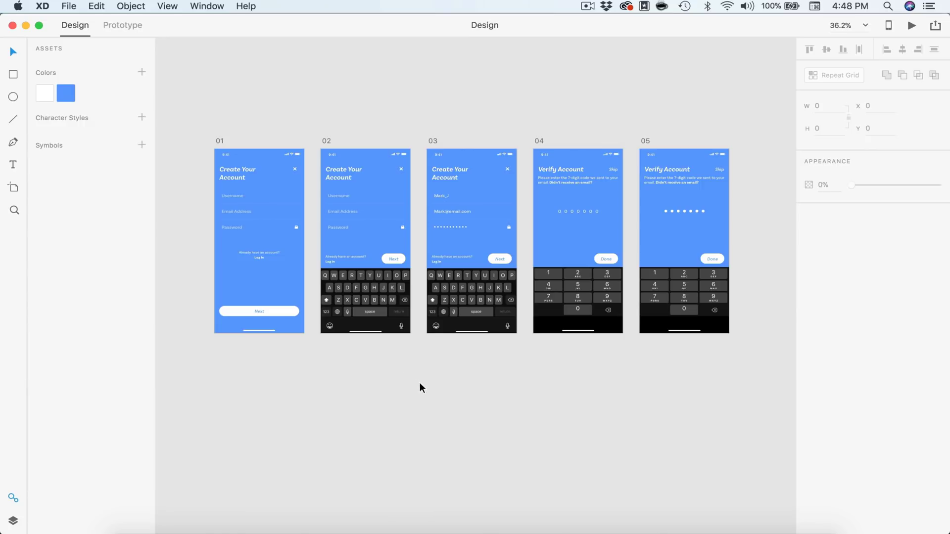
# In Prototype mode, link screen 01's Username field to screen 02.
pyautogui.click(113, 25)
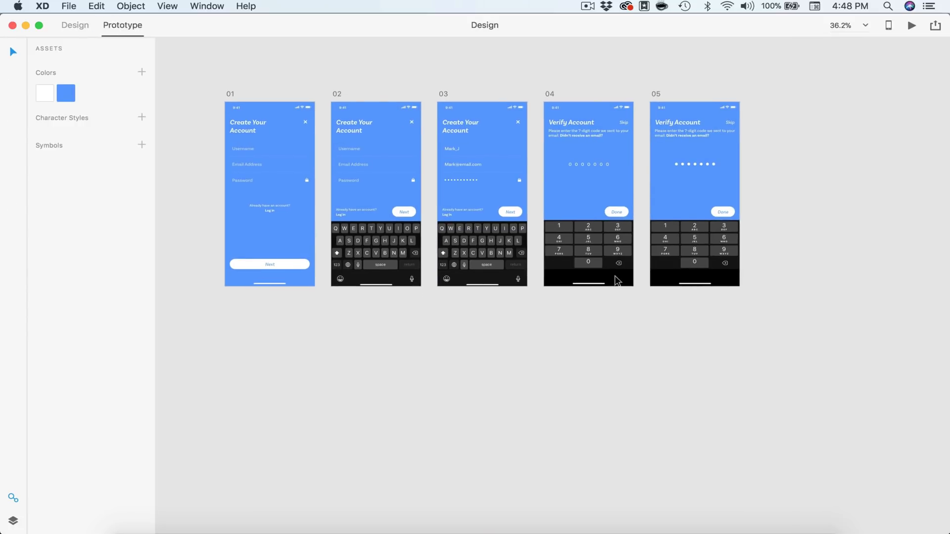
pyautogui.click(481, 146)
pyautogui.click(592, 148)
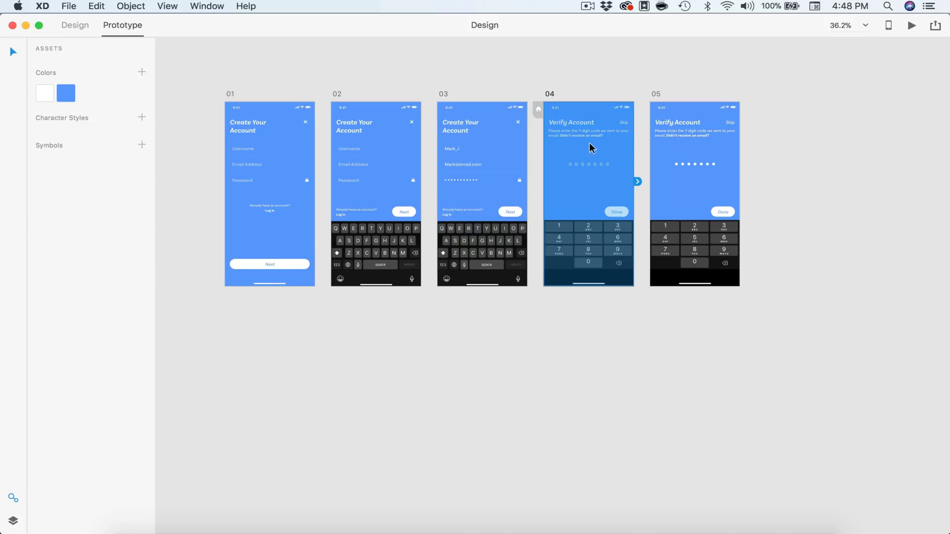
pyautogui.click(444, 424)
pyautogui.scroll(5, 299, 125)
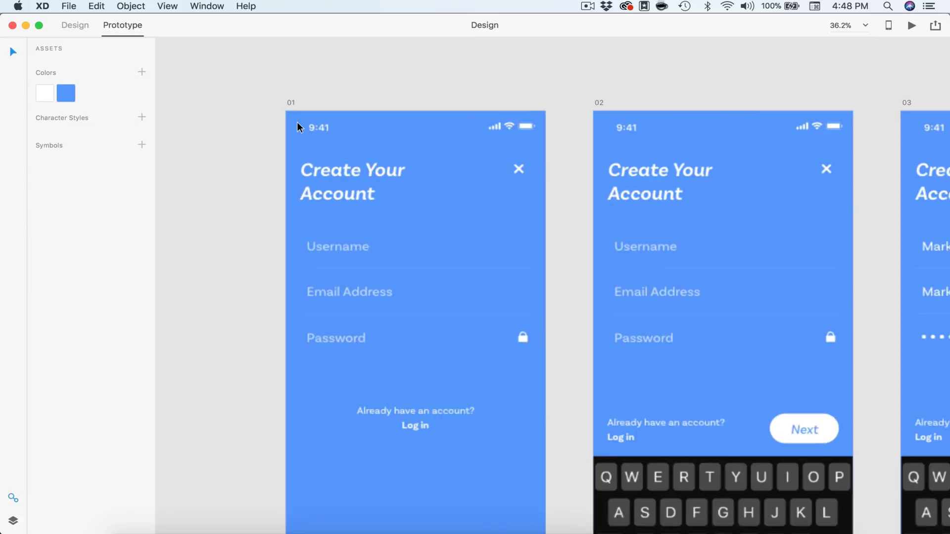
pyautogui.scroll(-3, 298, 126)
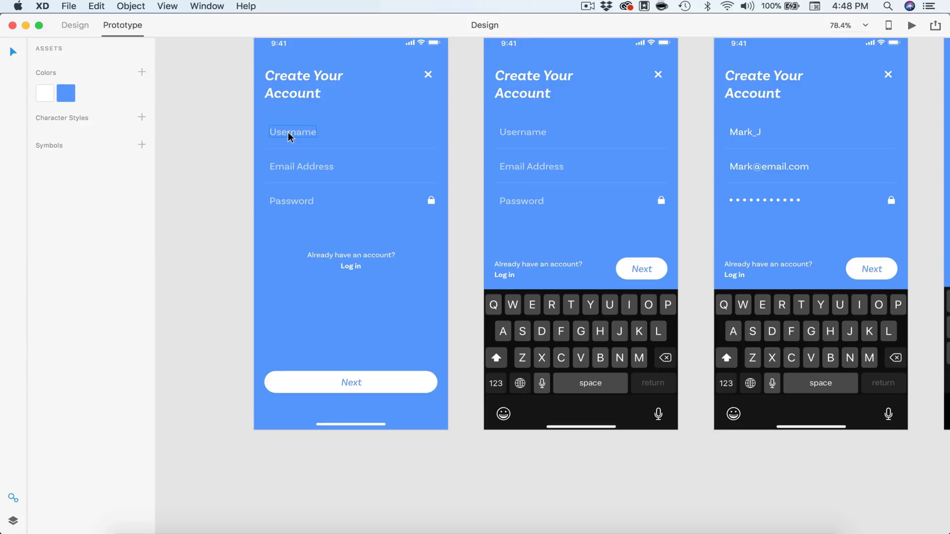
pyautogui.click(305, 135)
pyautogui.moveTo(323, 134); pyautogui.dragTo(557, 120)
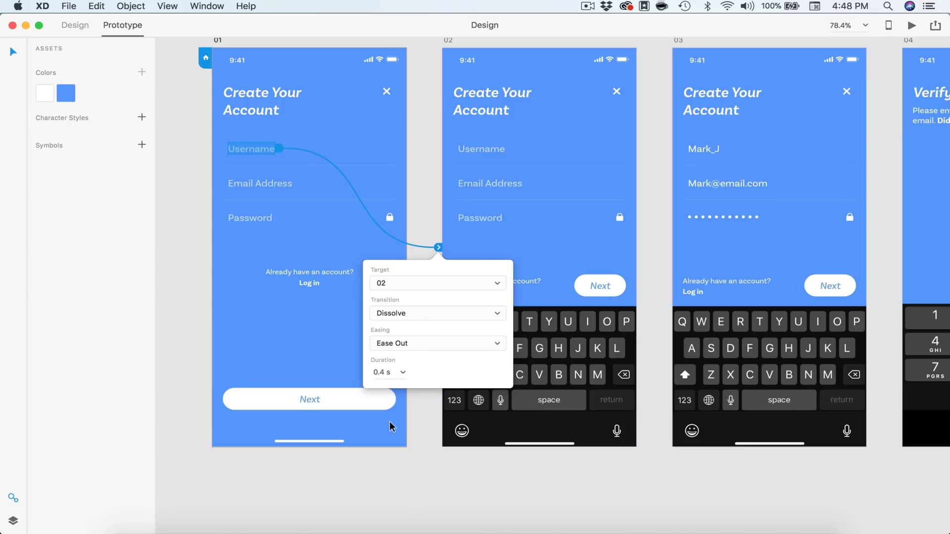
pyautogui.click(395, 484)
# Link screen 02's keyboard to screen 03 and select 03's Next button.
pyautogui.hscroll(5, 392, 484)
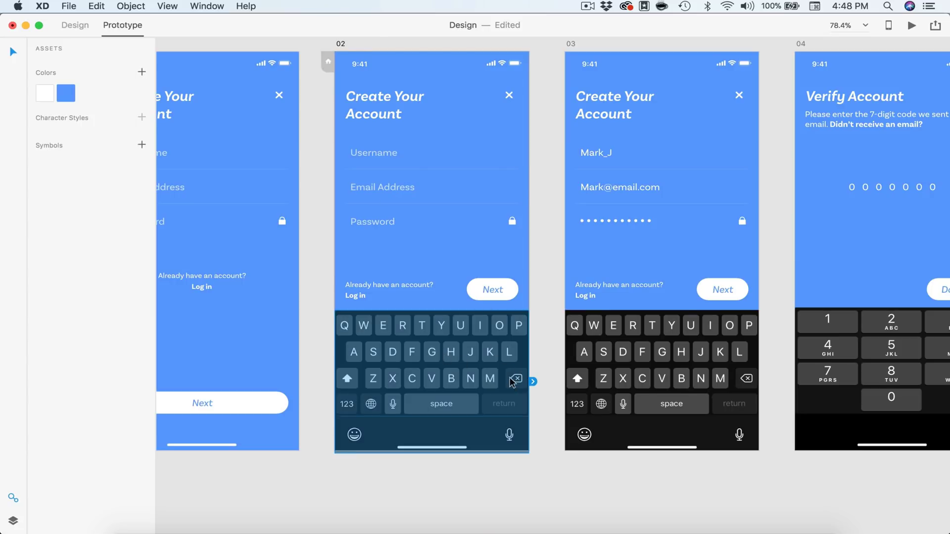
pyautogui.moveTo(532, 382); pyautogui.dragTo(606, 219)
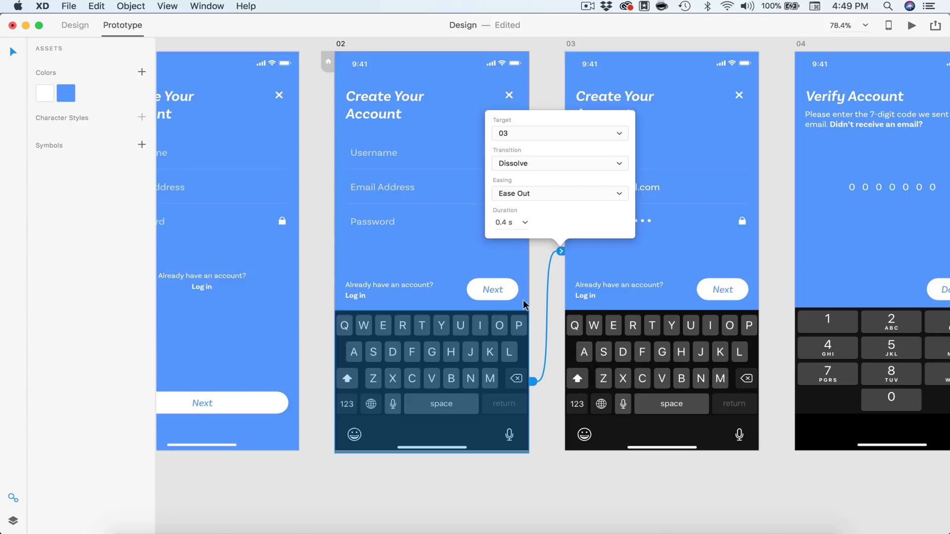
pyautogui.click(545, 509)
pyautogui.hscroll(5, 545, 510)
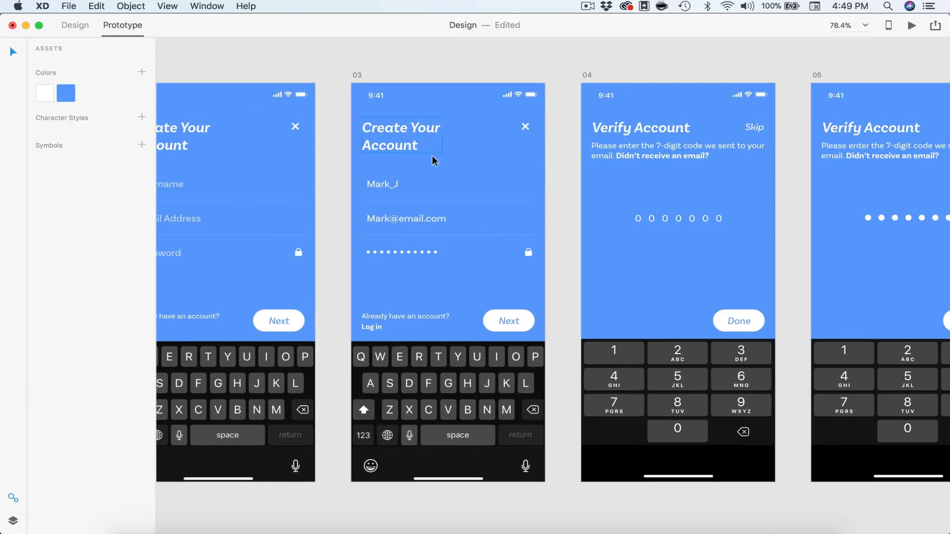
pyautogui.scroll(-2, 423, 220)
pyautogui.click(502, 283)
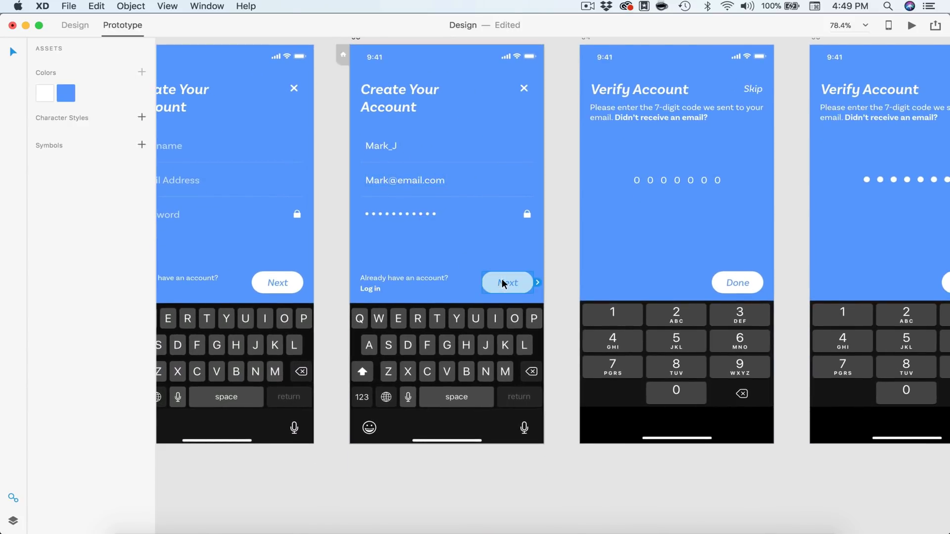
pyautogui.scroll(2, 502, 283)
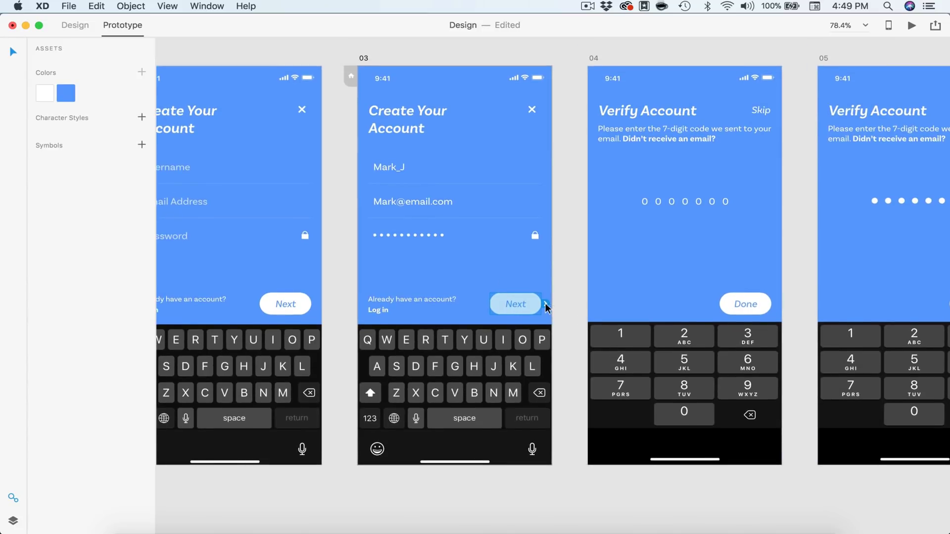
# Link screen 03's Next button to screen 04 with a Push Left transition.
pyautogui.moveTo(546, 308); pyautogui.dragTo(624, 249)
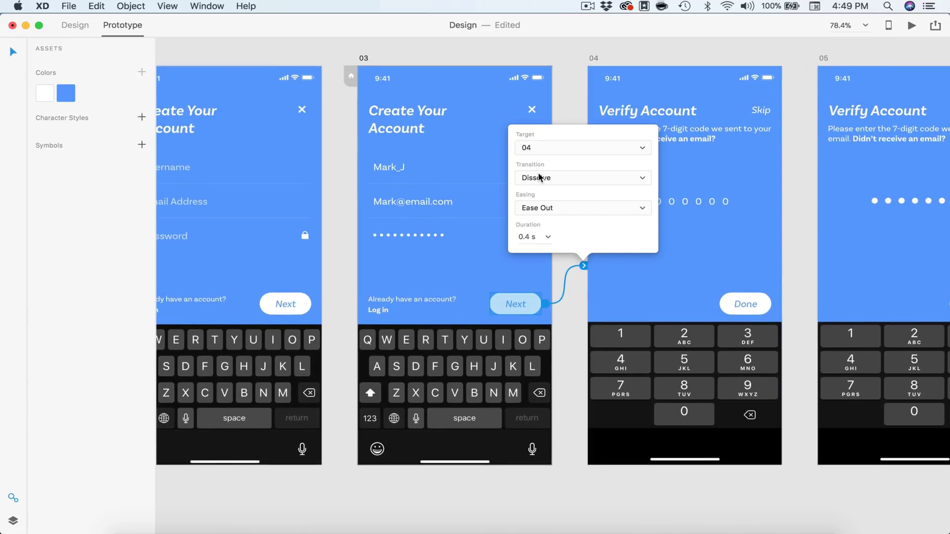
pyautogui.click(539, 177)
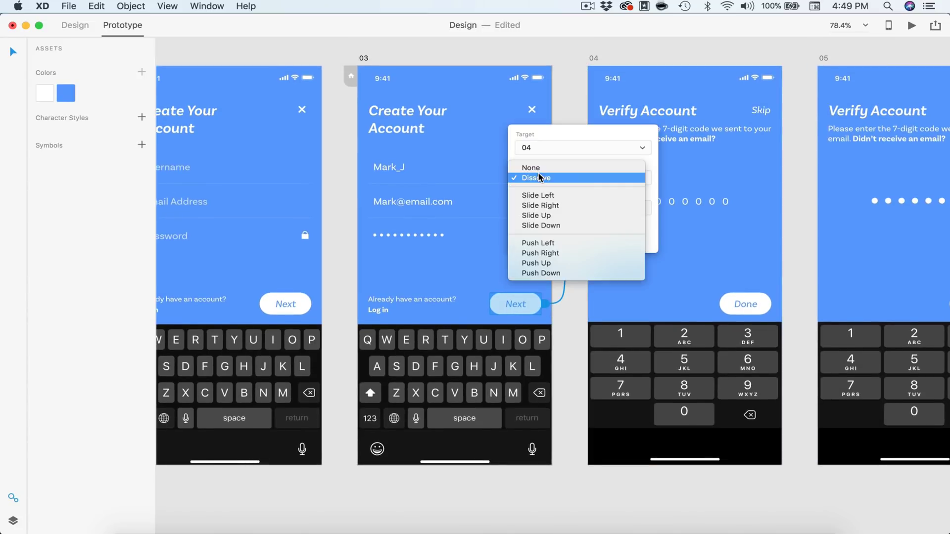
pyautogui.click(550, 246)
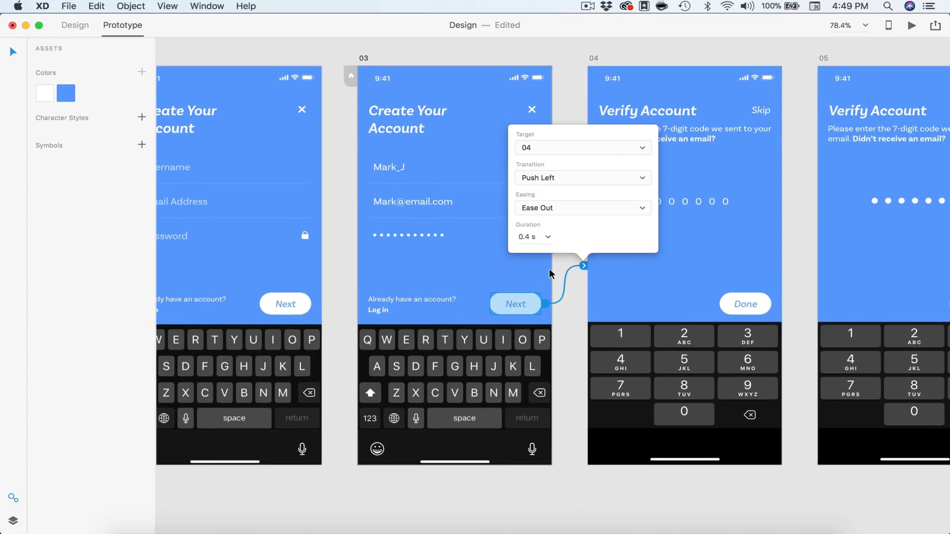
pyautogui.click(563, 327)
# Link screen 04's keypad to screen 05 with a Dissolve transition.
pyautogui.hscroll(8, 524, 287)
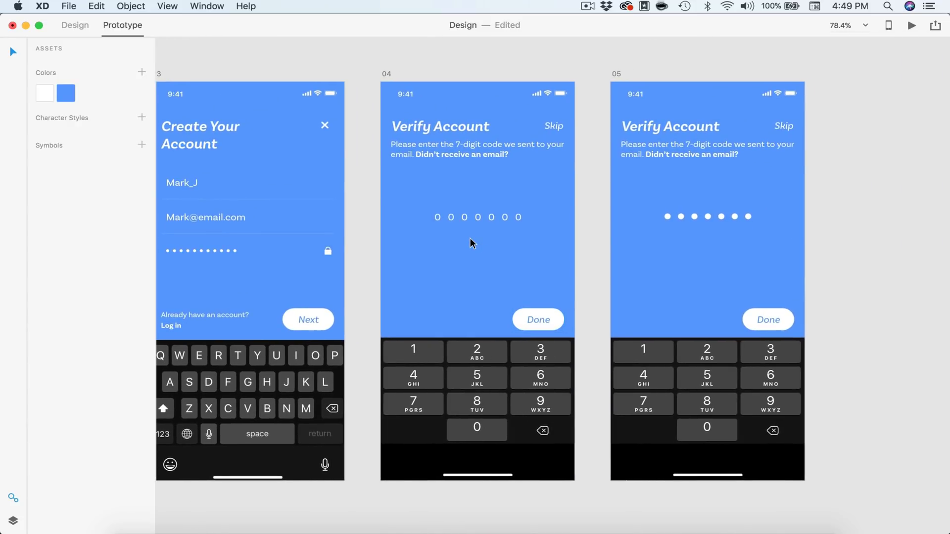
pyautogui.click(424, 366)
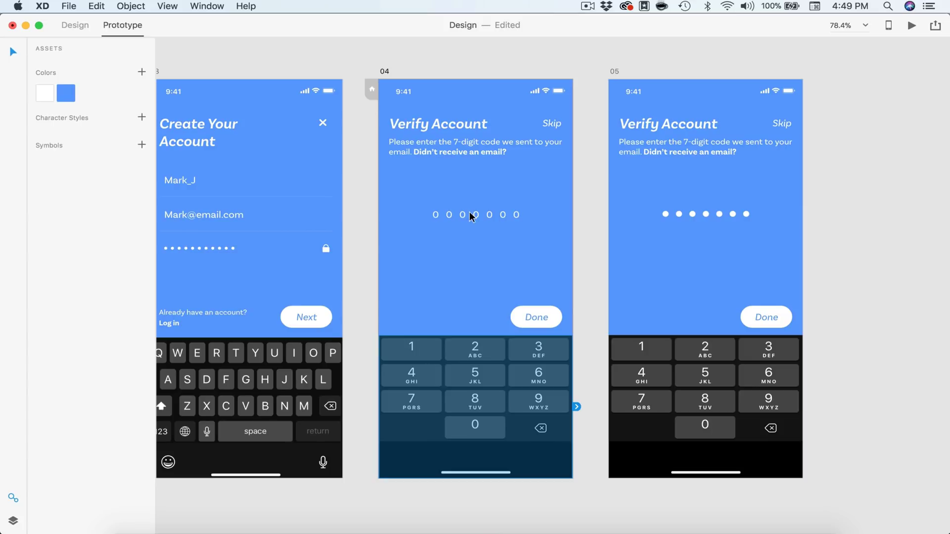
pyautogui.moveTo(576, 406); pyautogui.dragTo(641, 301)
pyautogui.click(585, 191)
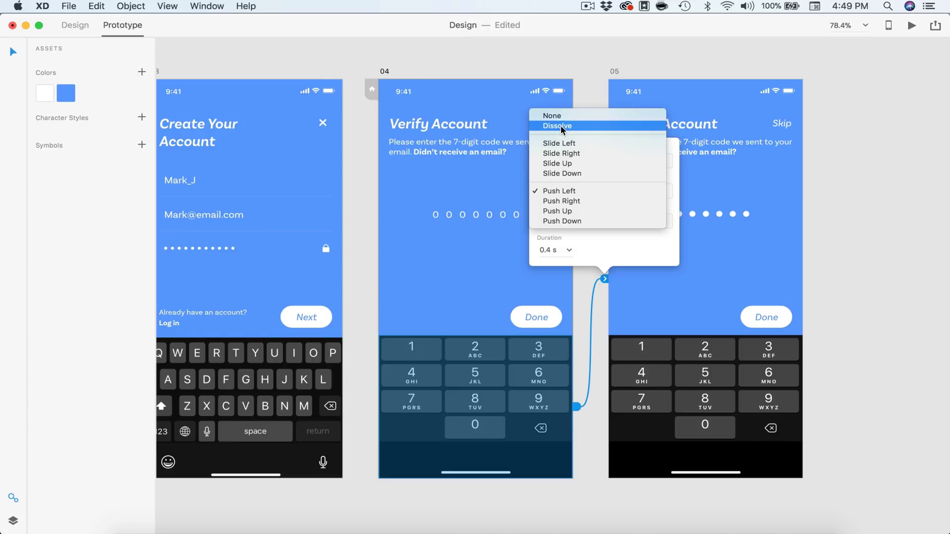
pyautogui.click(561, 127)
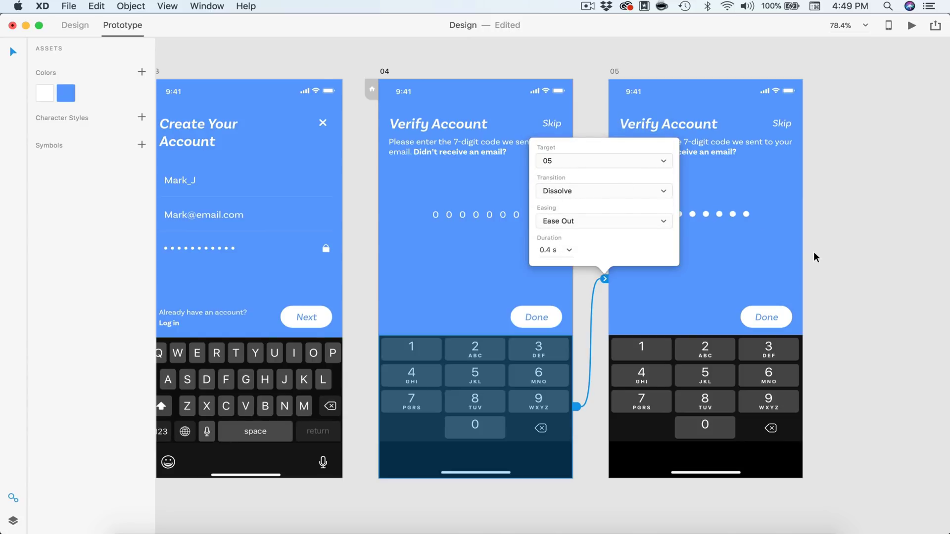
pyautogui.click(815, 257)
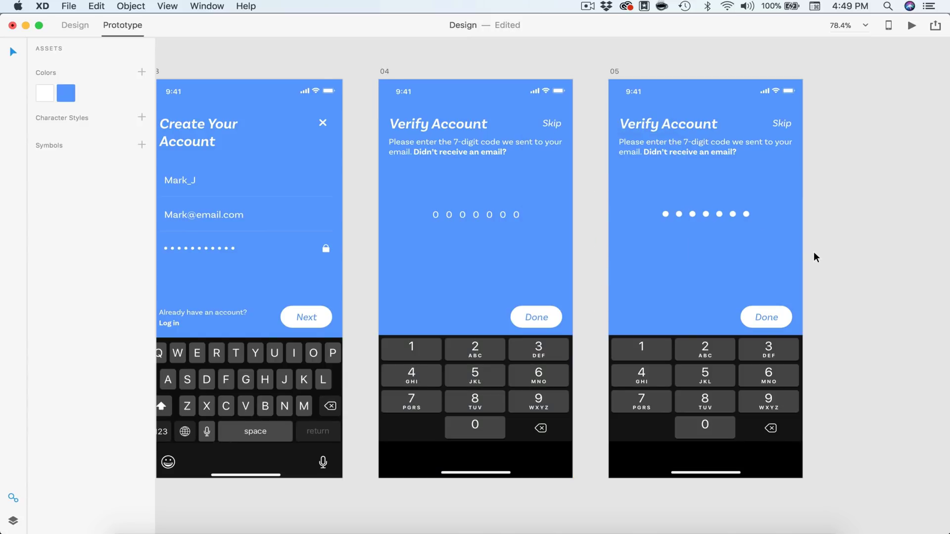
# Link screen 05's Done button back to screen 01 with a 0.4 s Ease Out Dissolve.
pyautogui.scroll(-5, 834, 303)
pyautogui.click(788, 307)
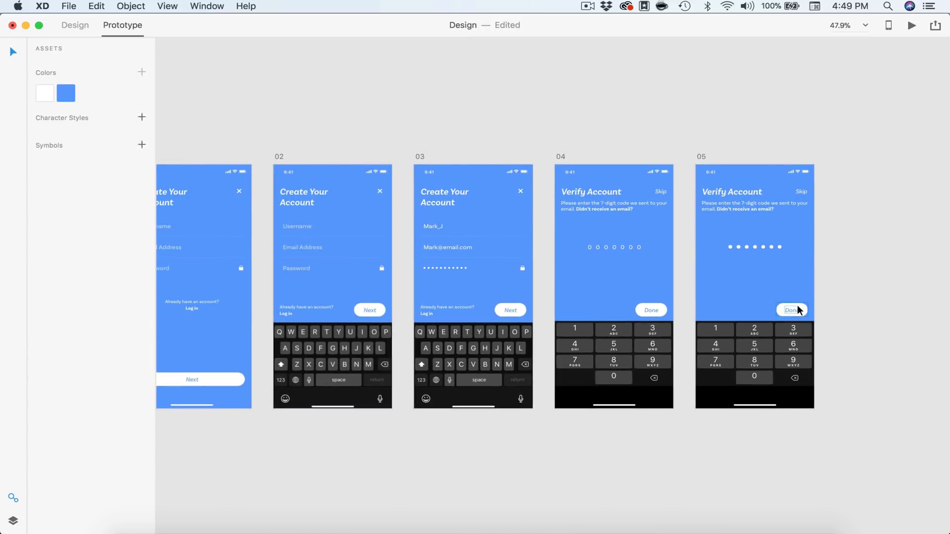
pyautogui.hscroll(-3, 788, 307)
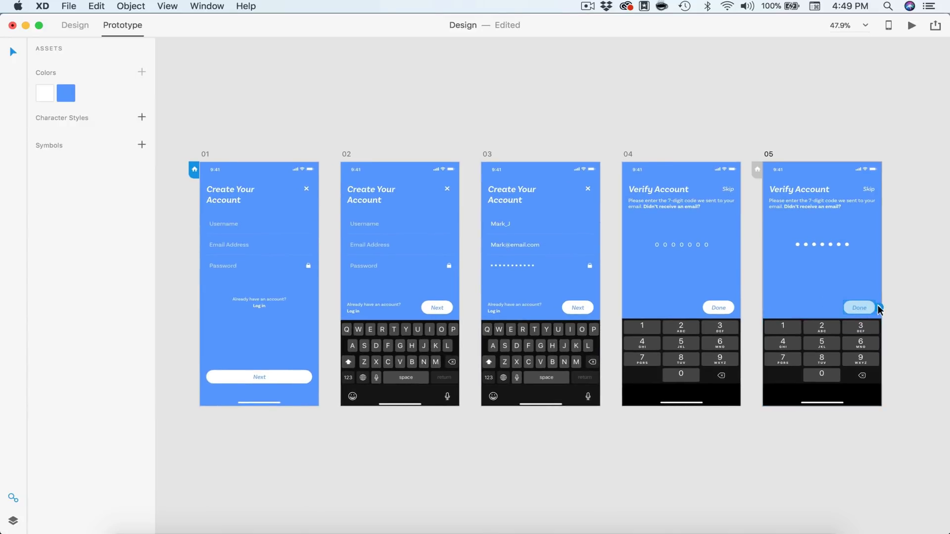
pyautogui.moveTo(878, 309); pyautogui.dragTo(244, 353)
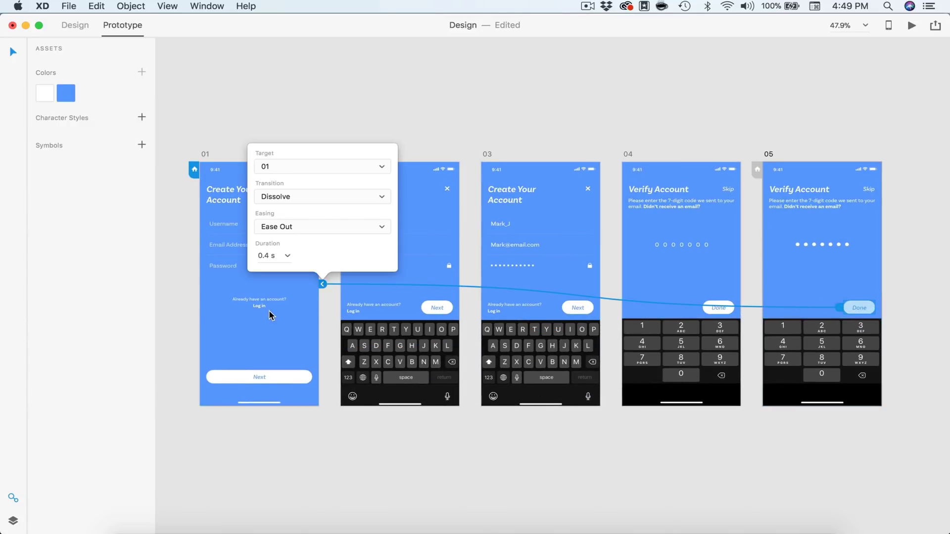
pyautogui.click(530, 103)
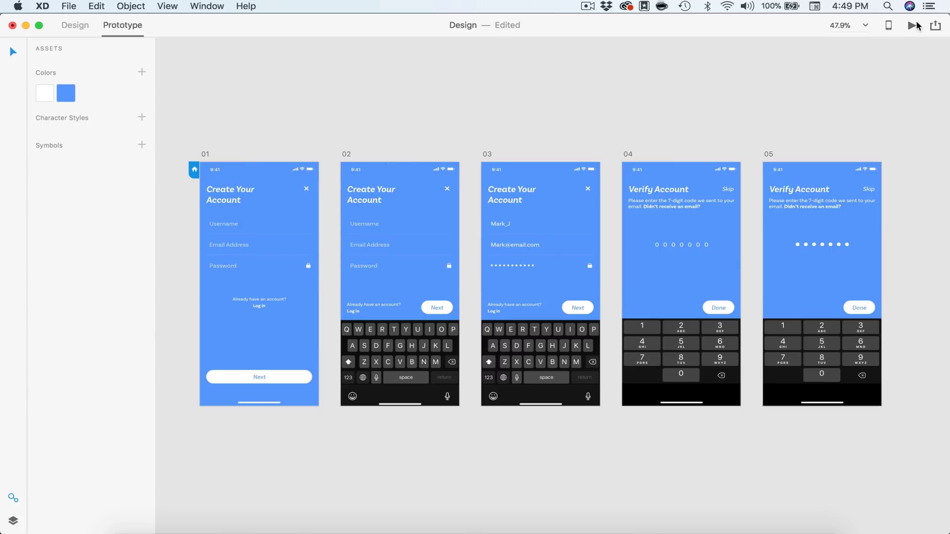
# Play the desktop preview, filling the sign-up form and verification code, then loop back to Create Your Account.
pyautogui.click(910, 25)
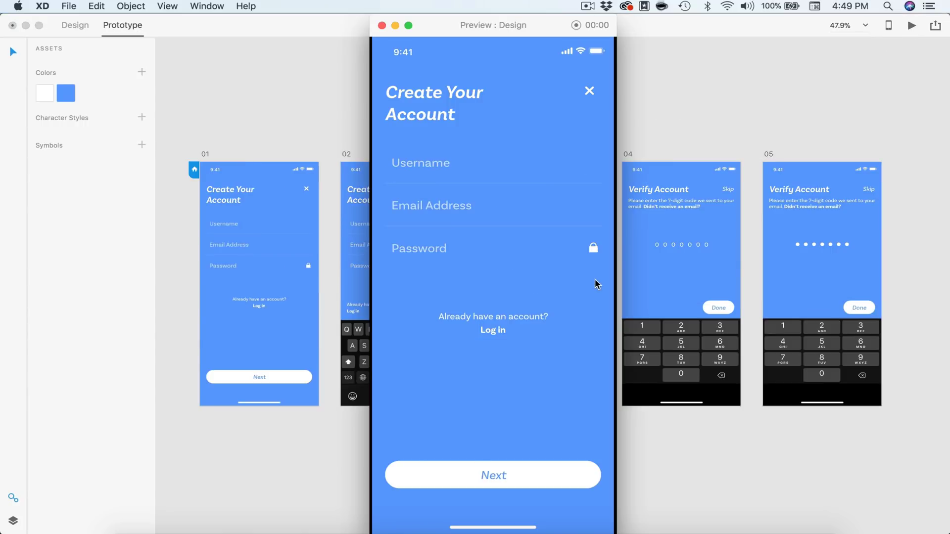
pyautogui.click(418, 162)
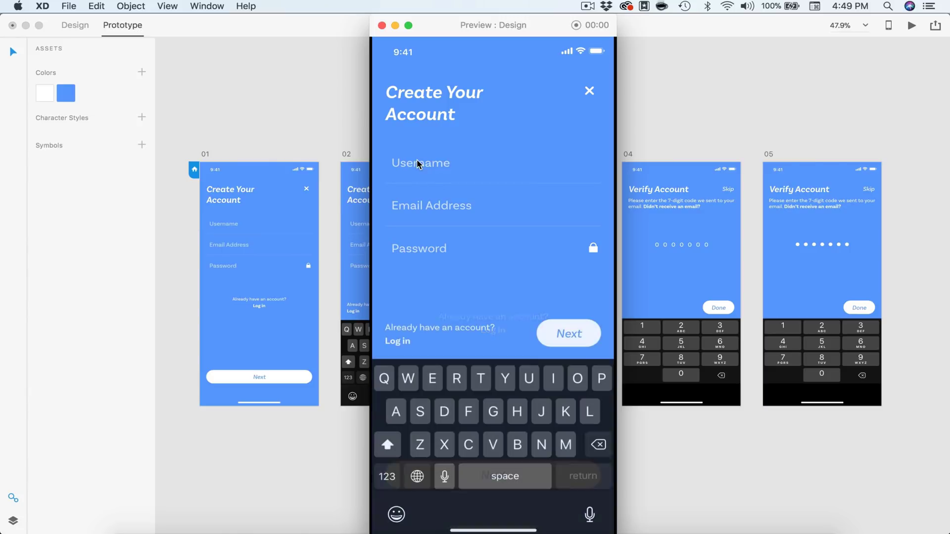
pyautogui.click(474, 419)
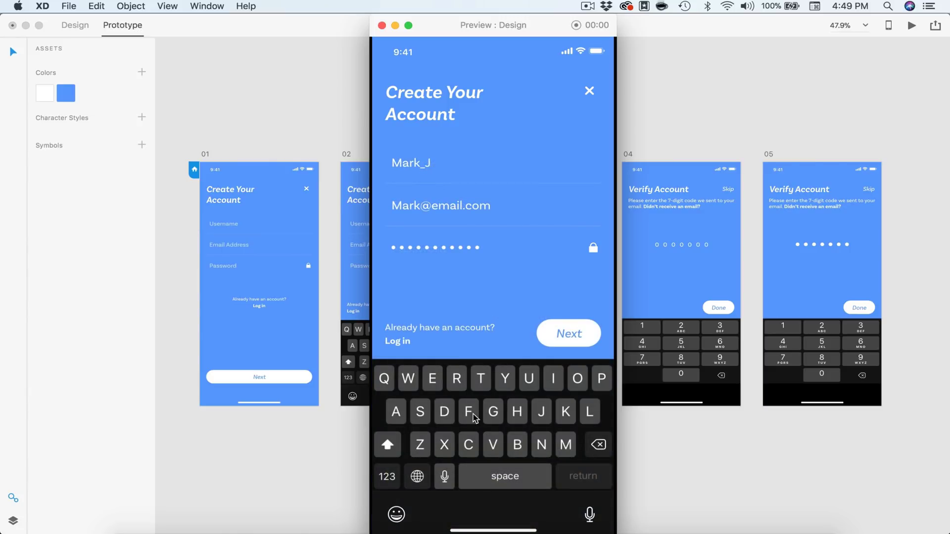
pyautogui.click(550, 341)
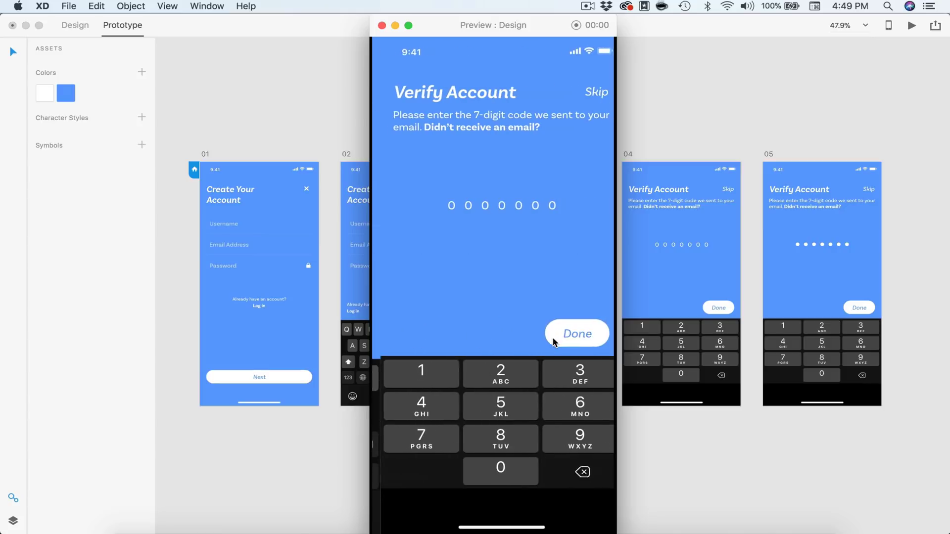
pyautogui.click(495, 404)
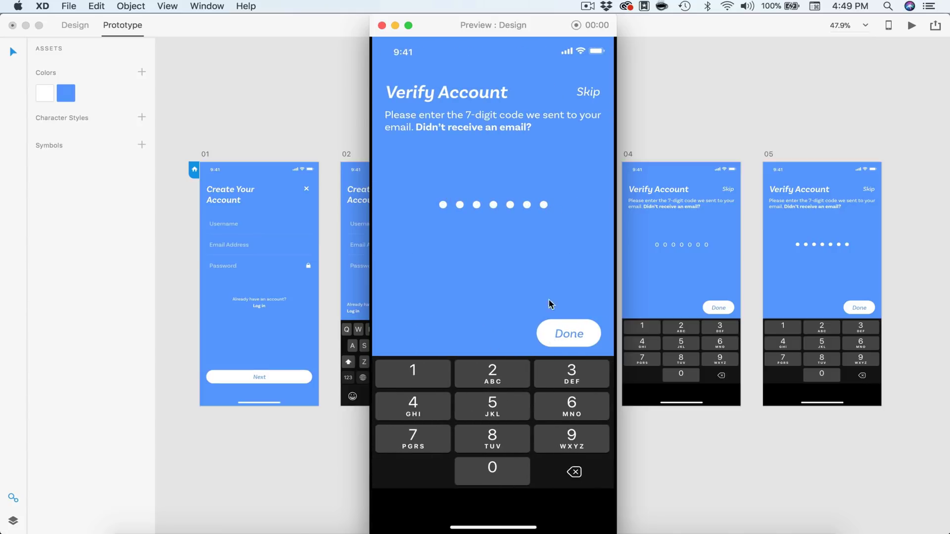
pyautogui.click(568, 334)
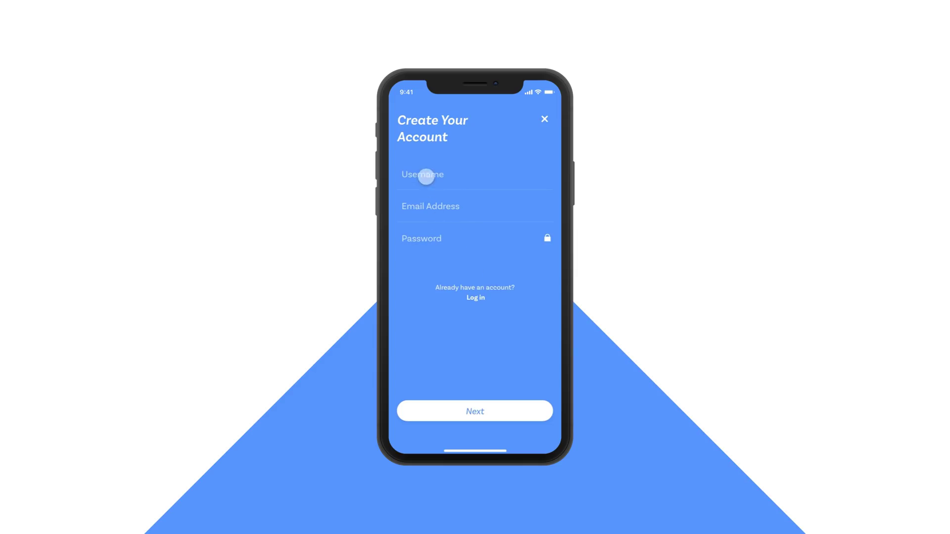
# On the phone mockup, fill the sign-up form, reach Verify Account, enter the seven-digit code and finish.
pyautogui.click(426, 179)
pyautogui.click(489, 358)
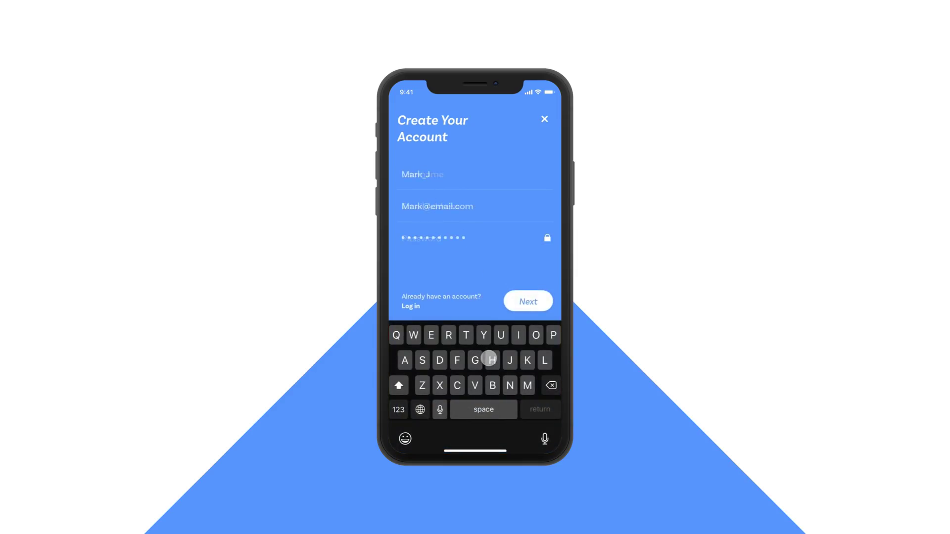
pyautogui.click(528, 301)
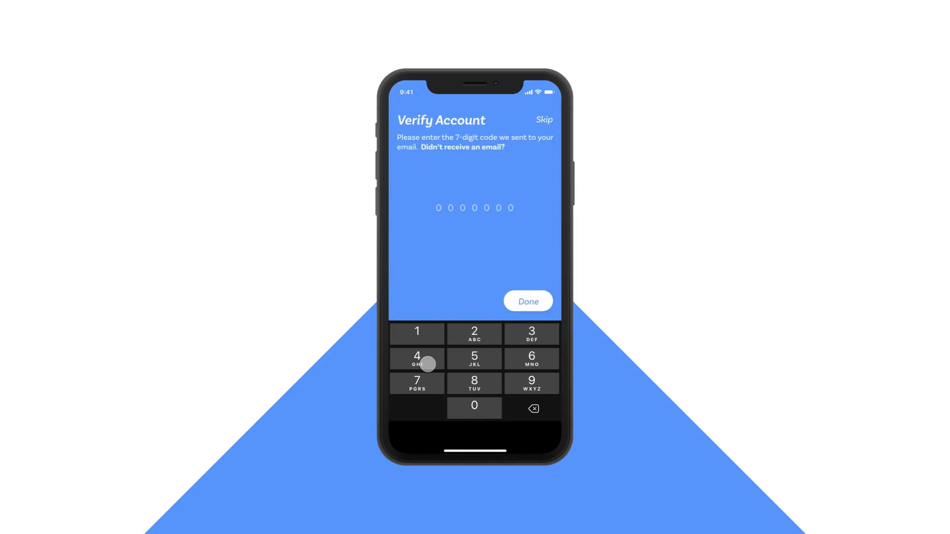
pyautogui.click(431, 363)
pyautogui.click(529, 305)
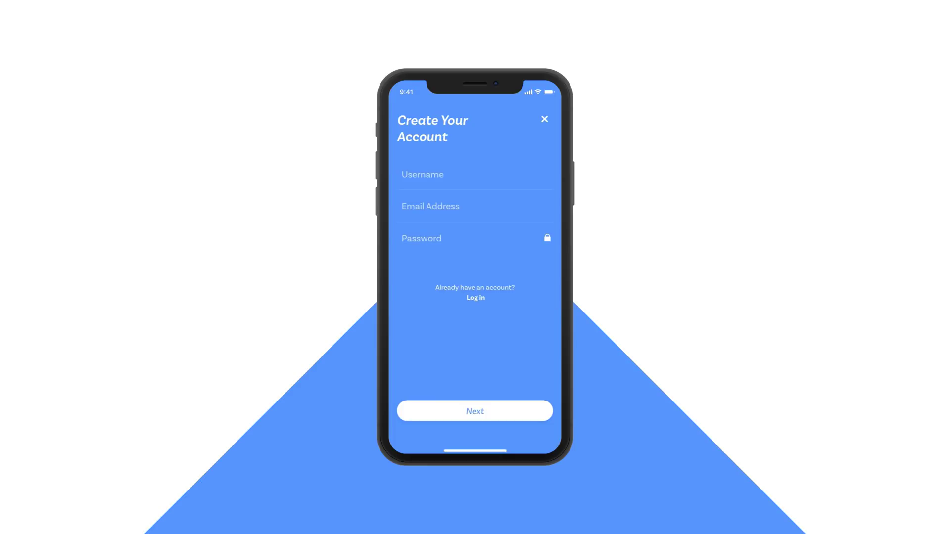
# Run the whole sign-up and verification loop again, then refill the sign-up form.
pyautogui.click(426, 177)
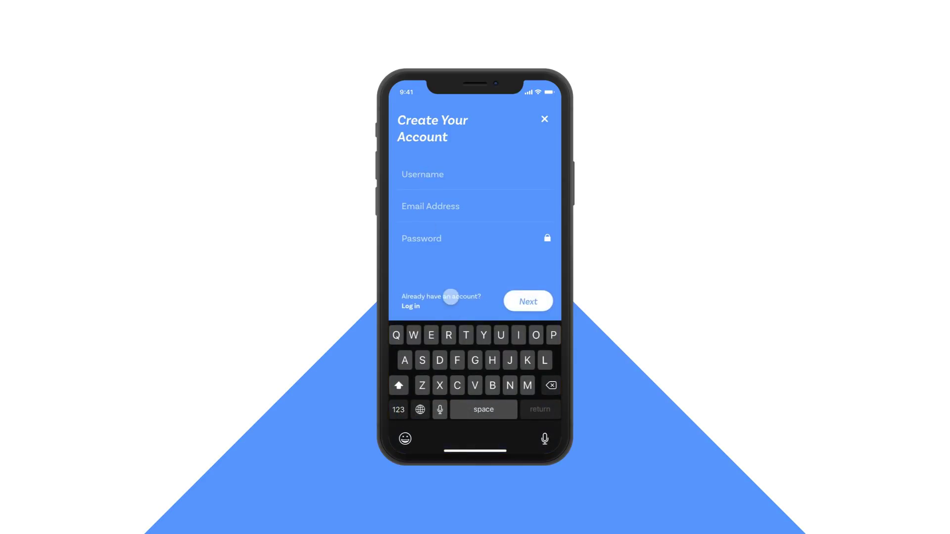
pyautogui.click(489, 359)
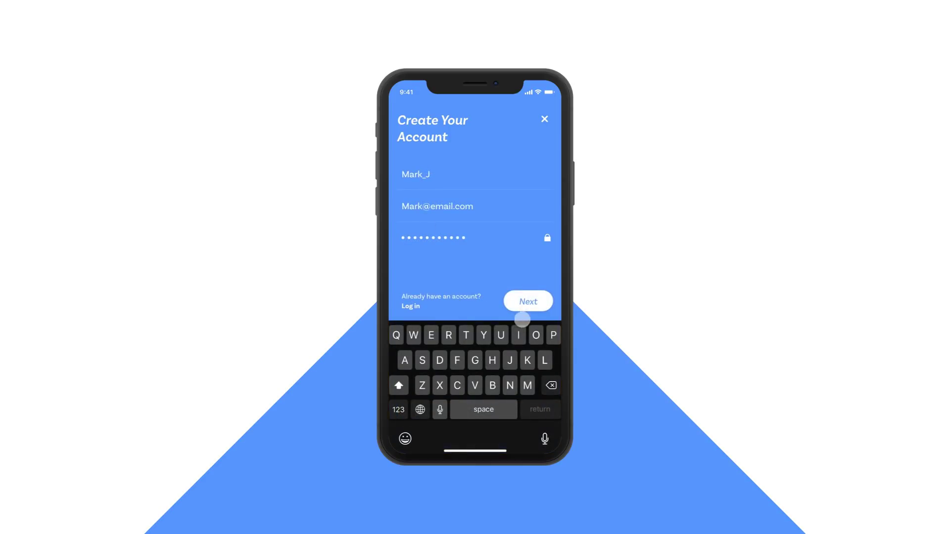
pyautogui.click(521, 303)
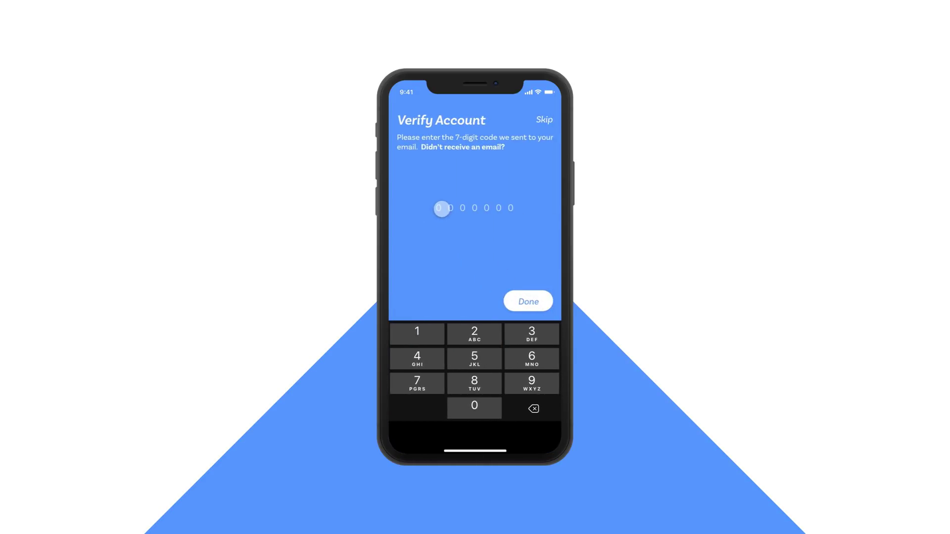
pyautogui.click(431, 364)
pyautogui.click(529, 306)
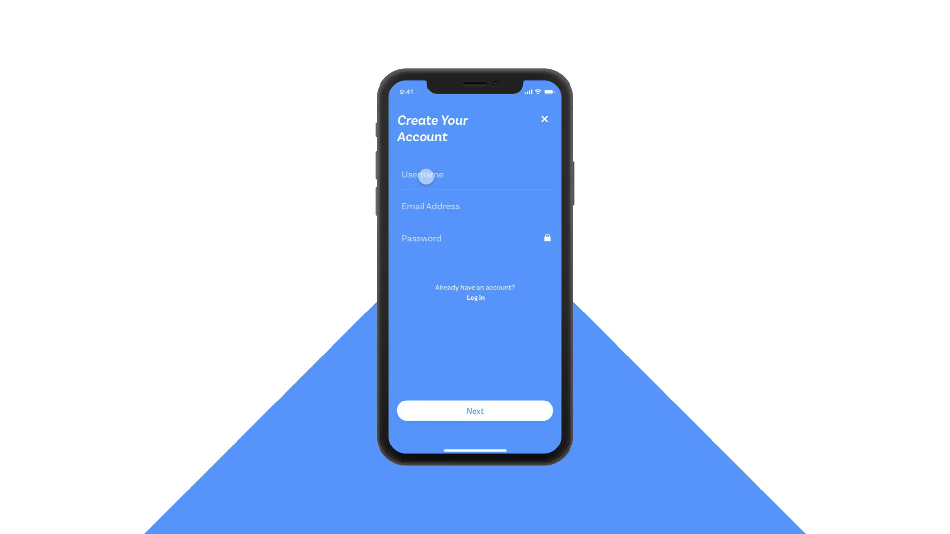
pyautogui.click(426, 177)
pyautogui.click(490, 358)
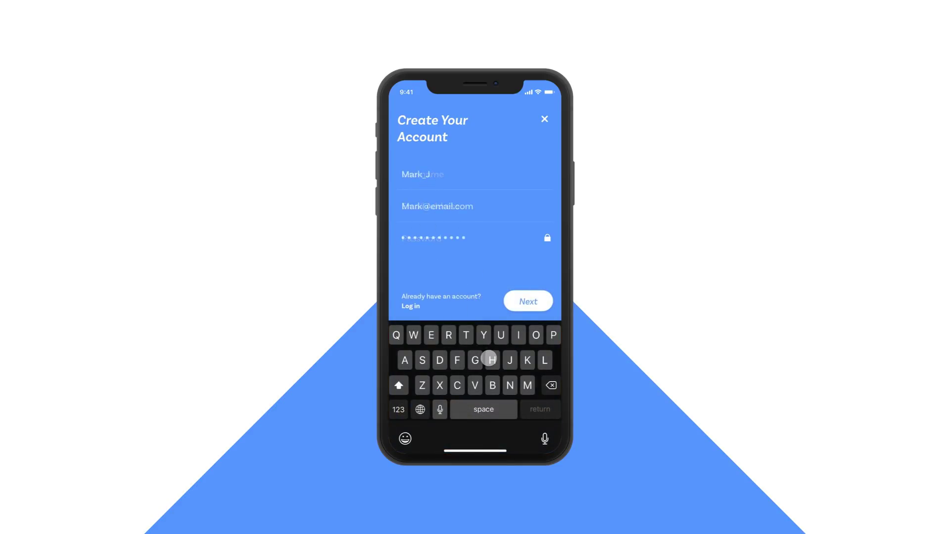